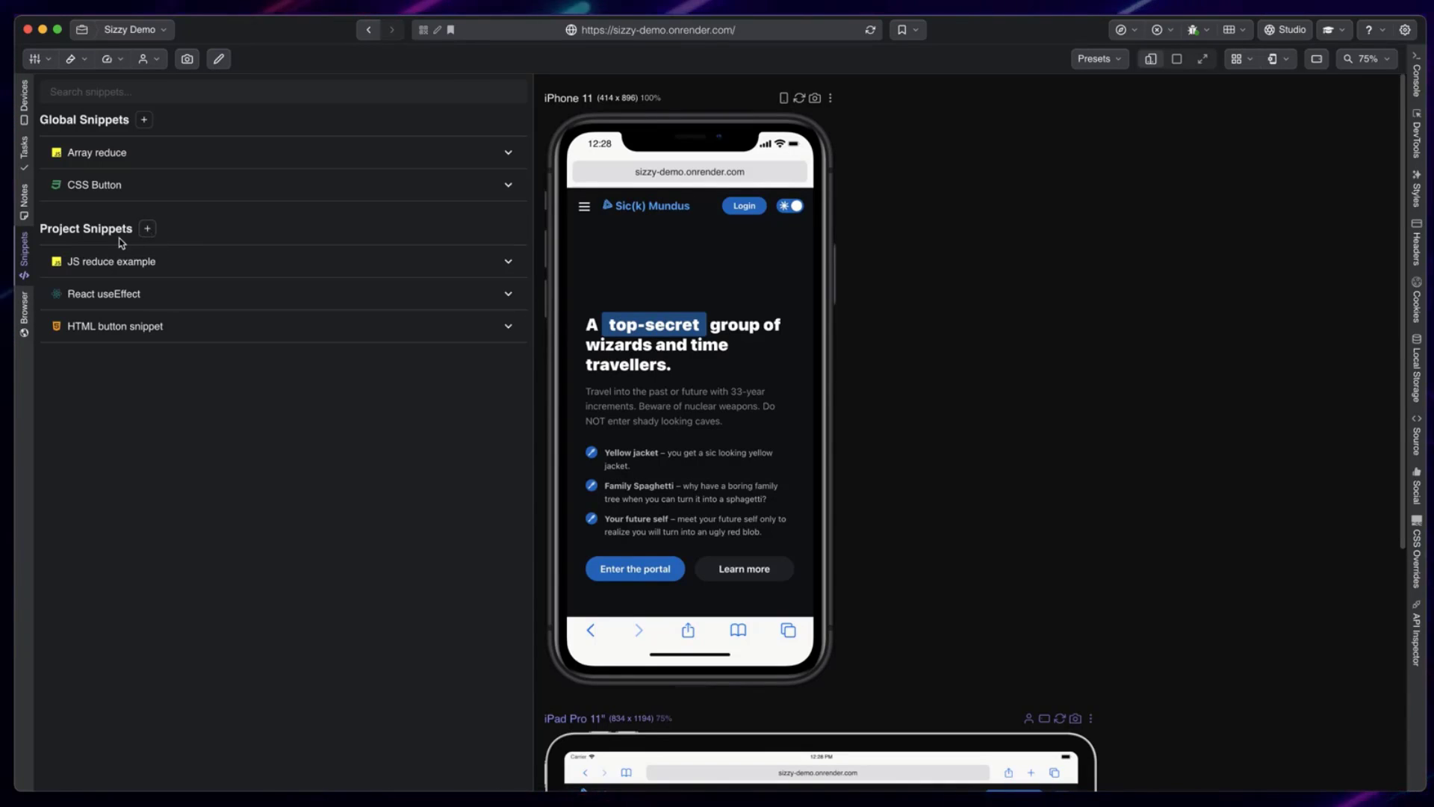
left_click_drag(33, 218, 519, 413)
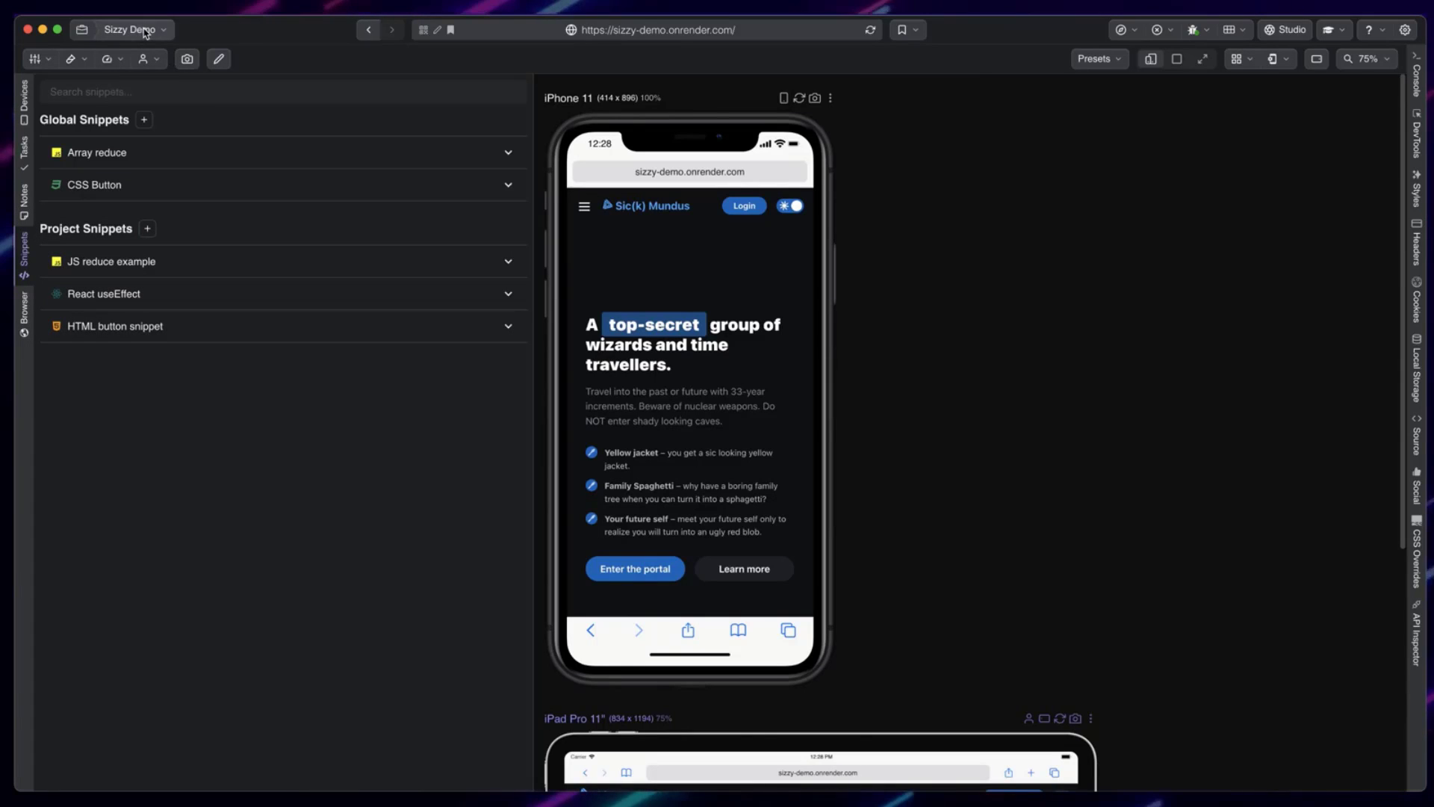
left_click_drag(36, 106, 403, 224)
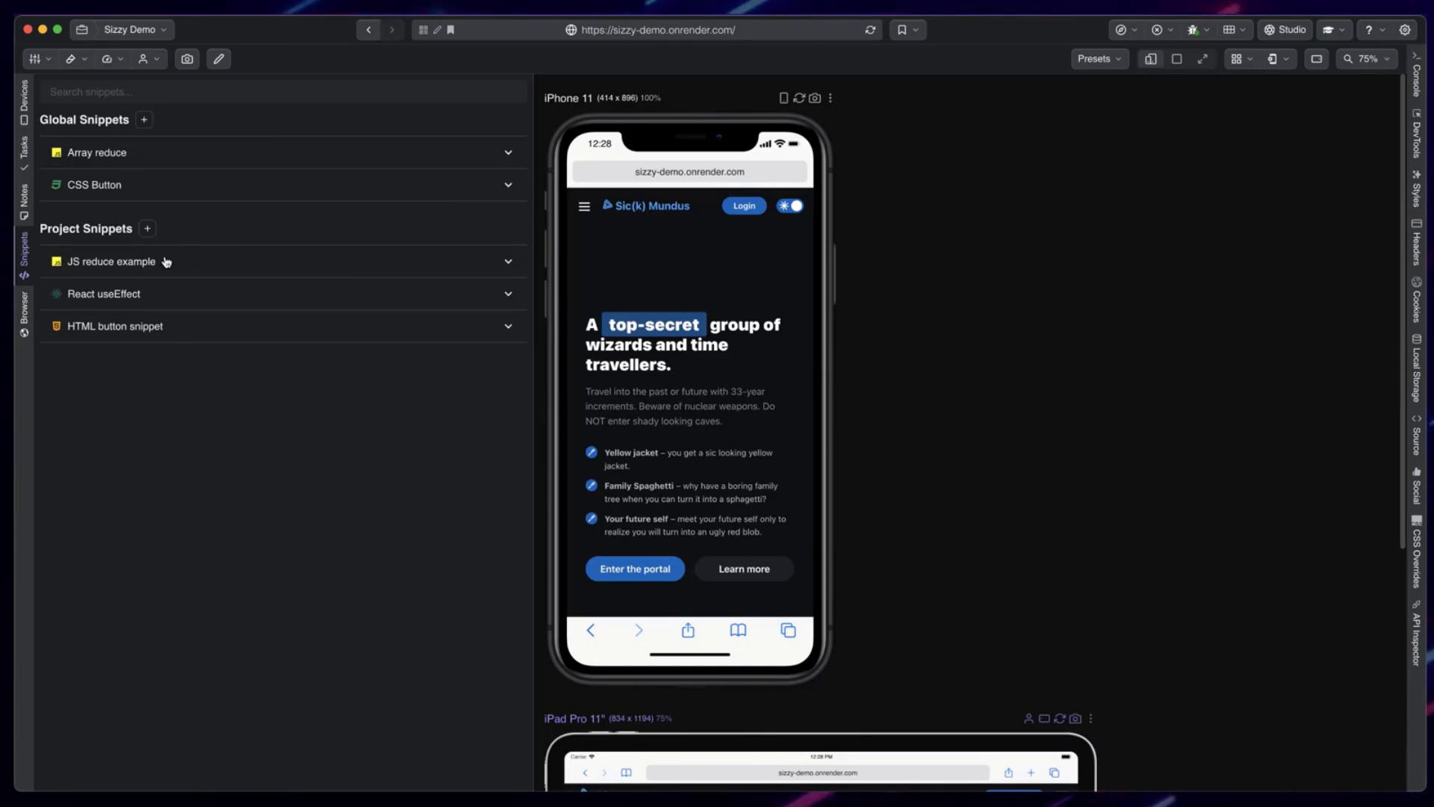
Step: Create a project snippet named "Something something js" containing the code "const x = 123;"
left_click(148, 229)
type("Something something js")
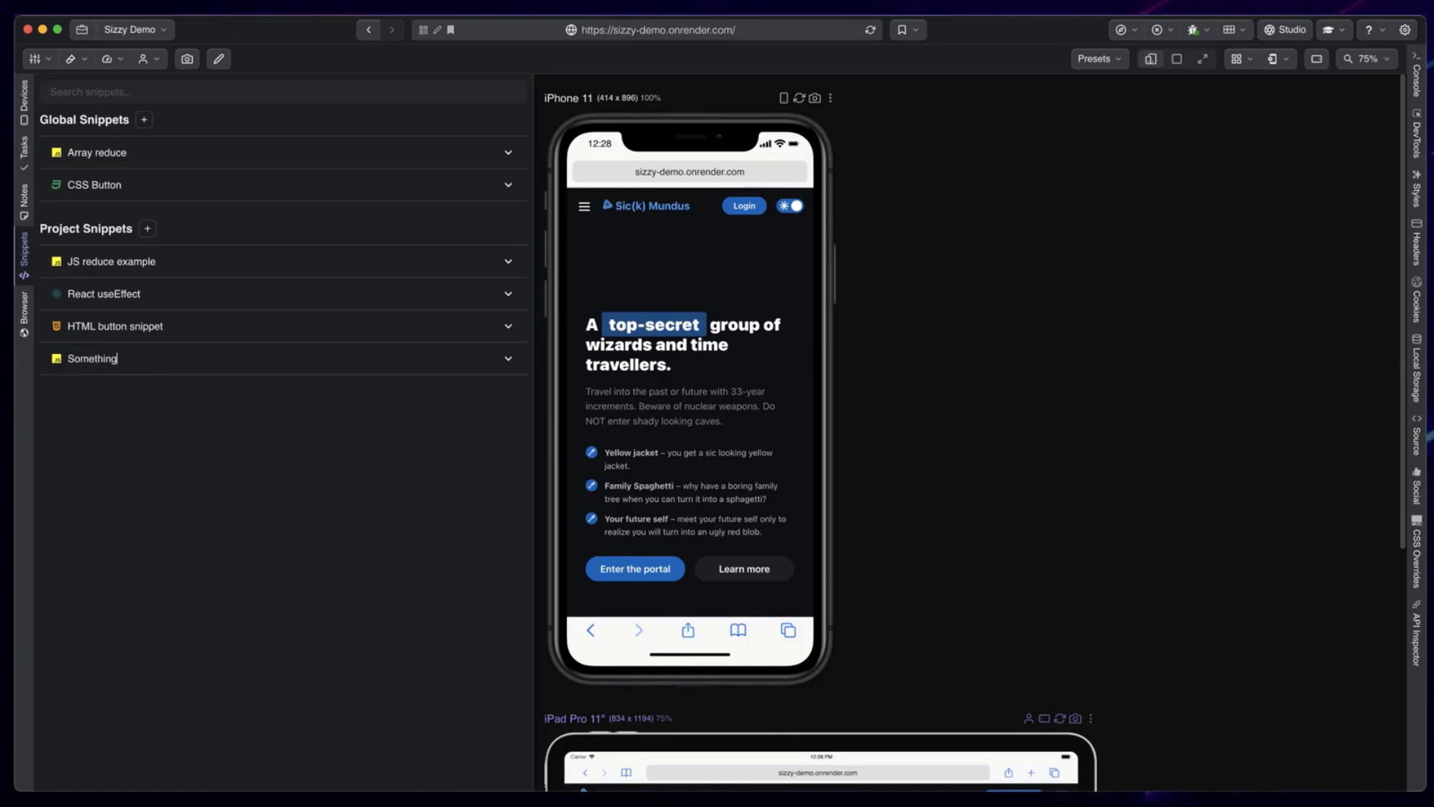
left_click(508, 363)
left_click(230, 419)
type("const x = 123;")
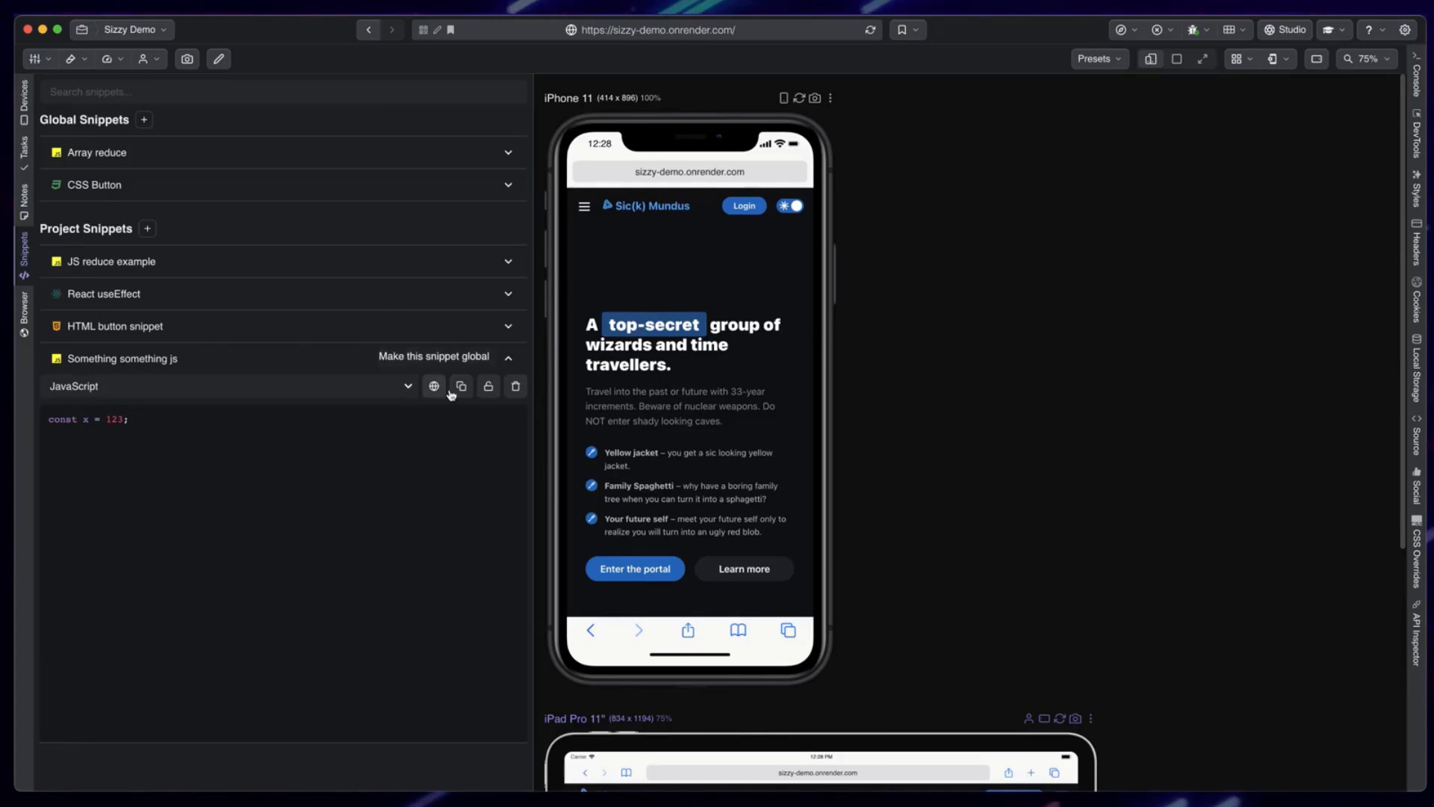
Step: Lock the "Something something js" snippet, try editing its code, and unlock it again
left_click(487, 387)
left_click(486, 387)
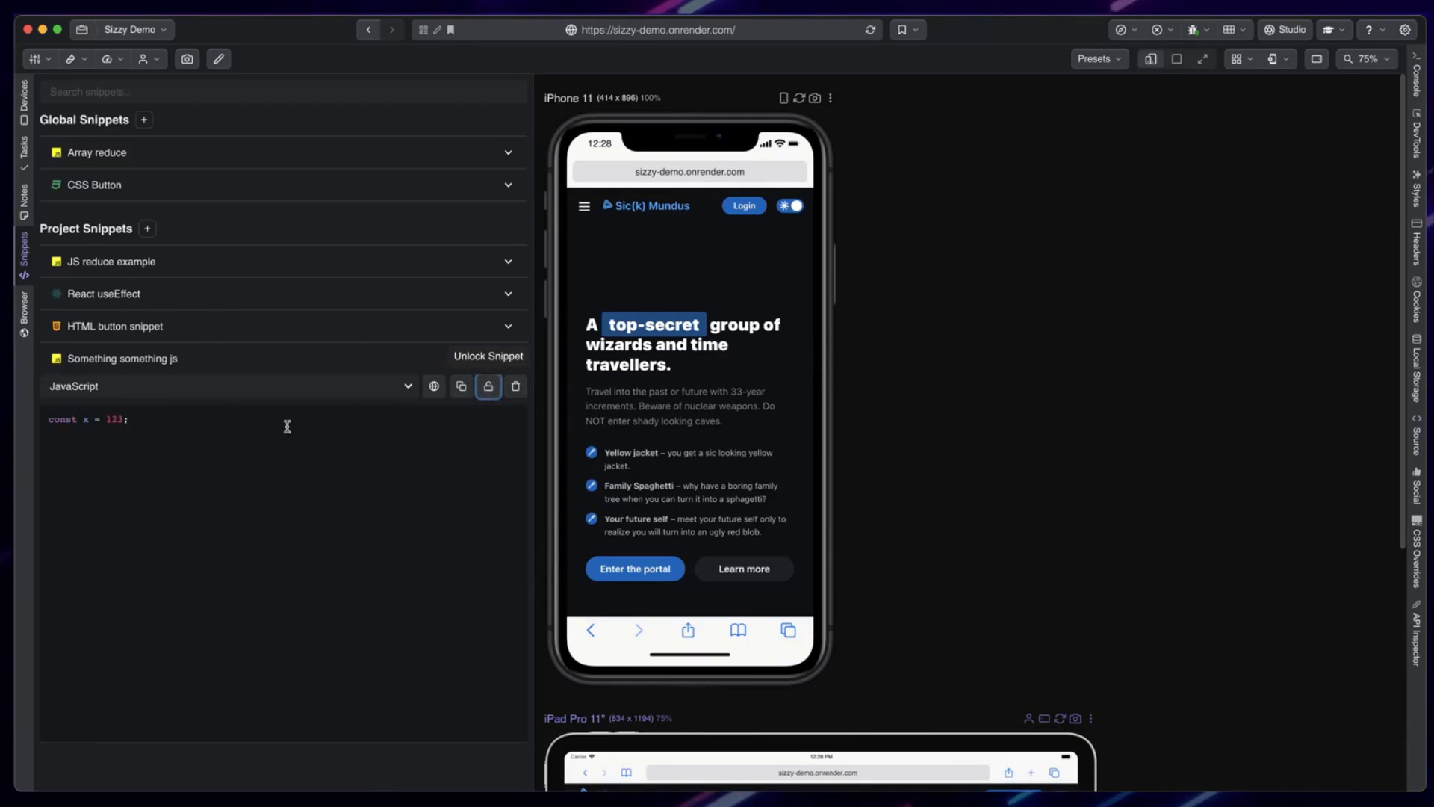
left_click(224, 424)
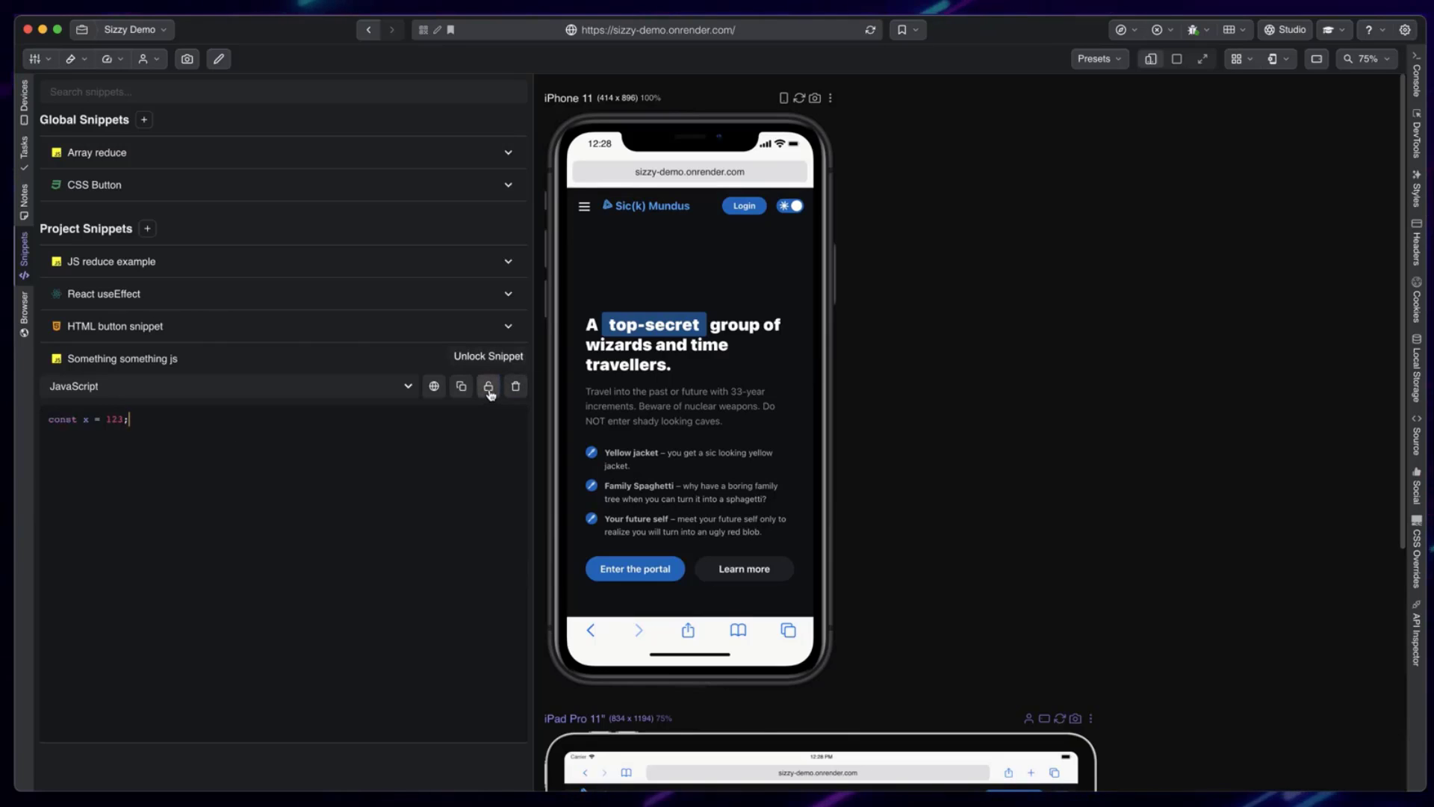
left_click(489, 391)
left_click(489, 391)
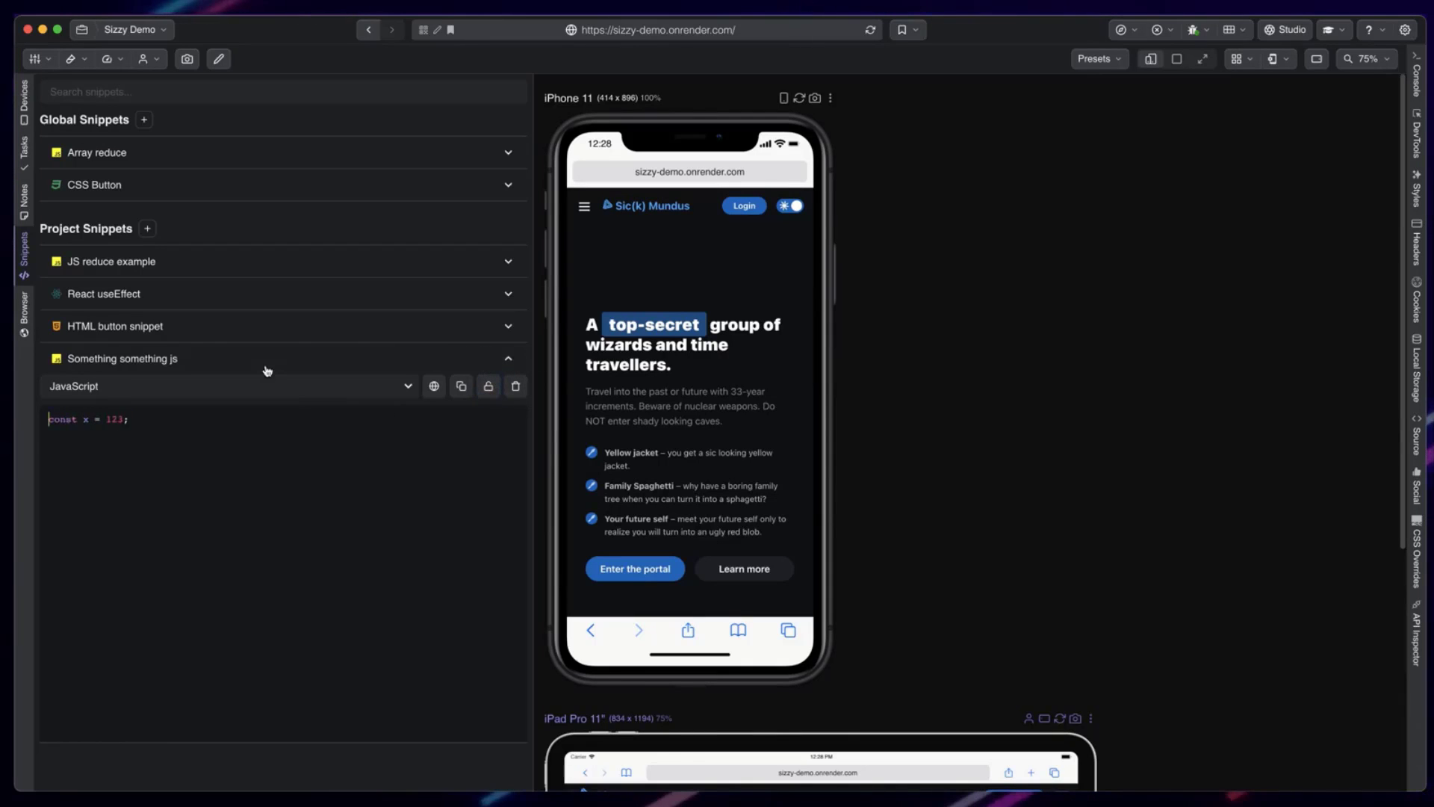
Step: Set the language of the "Something something js" snippet to TypeScript
left_click(104, 385)
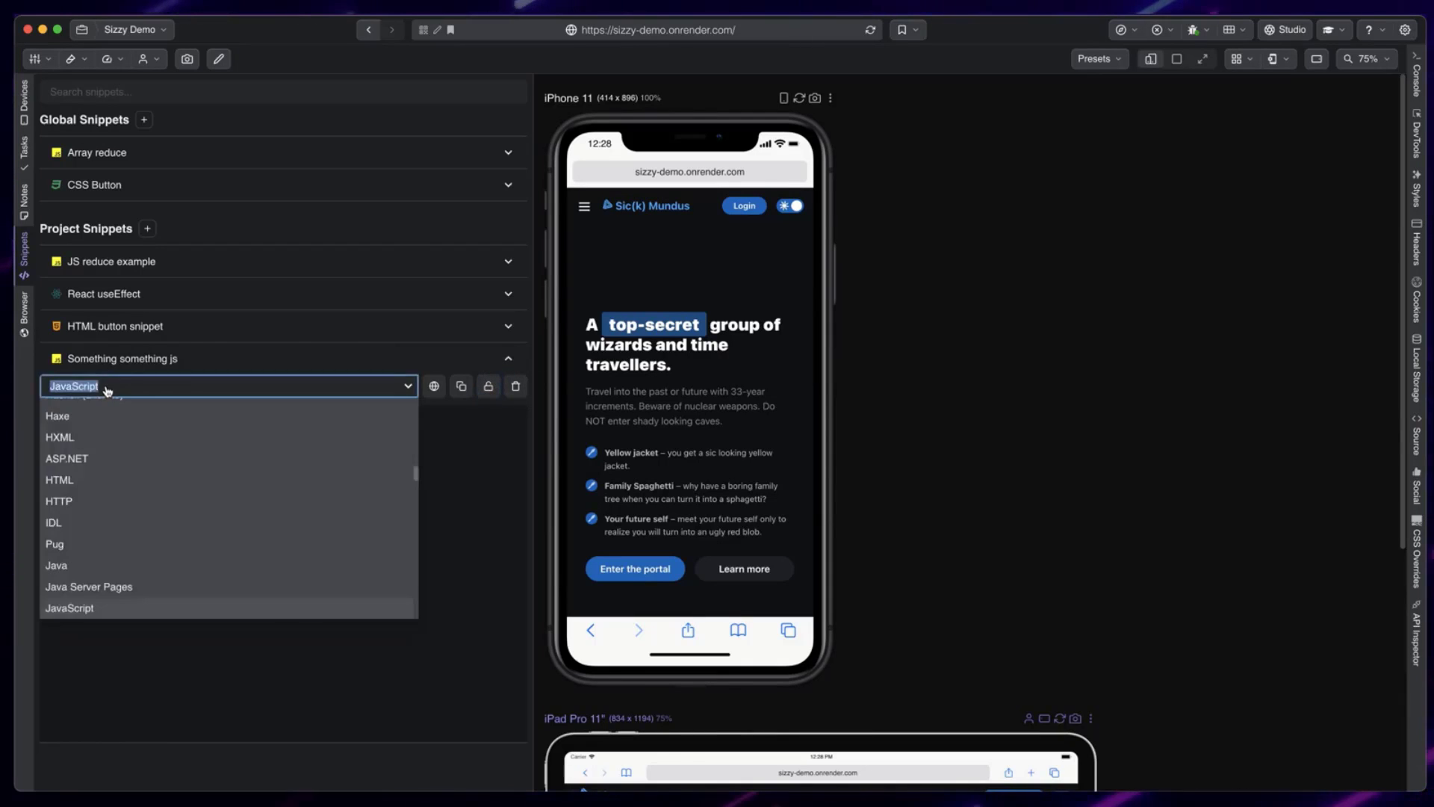
type("typ")
left_click(109, 408)
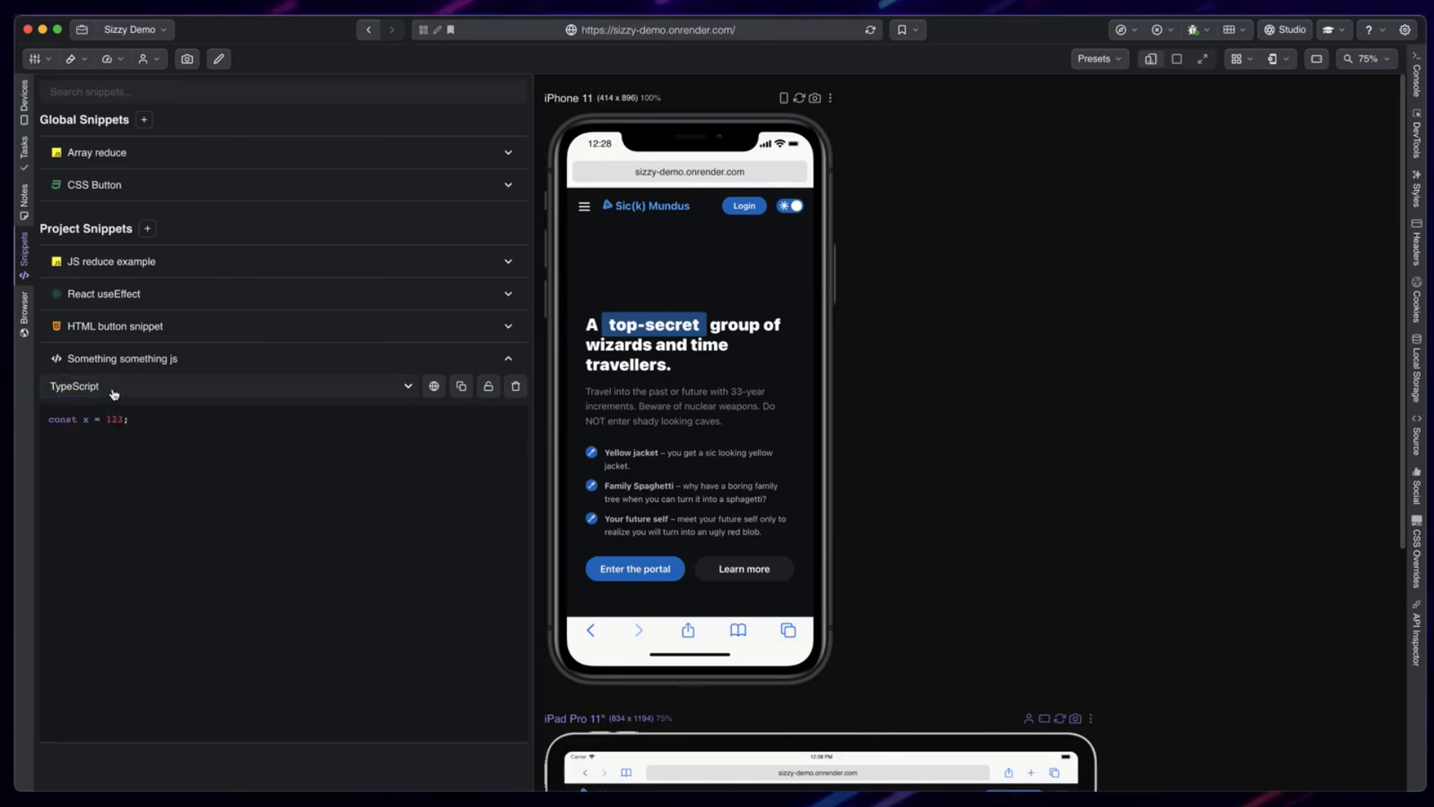
Step: Search the snippet's language options for "type" and "jsx", browse the full list, and close it without choosing
left_click(112, 389)
type("type")
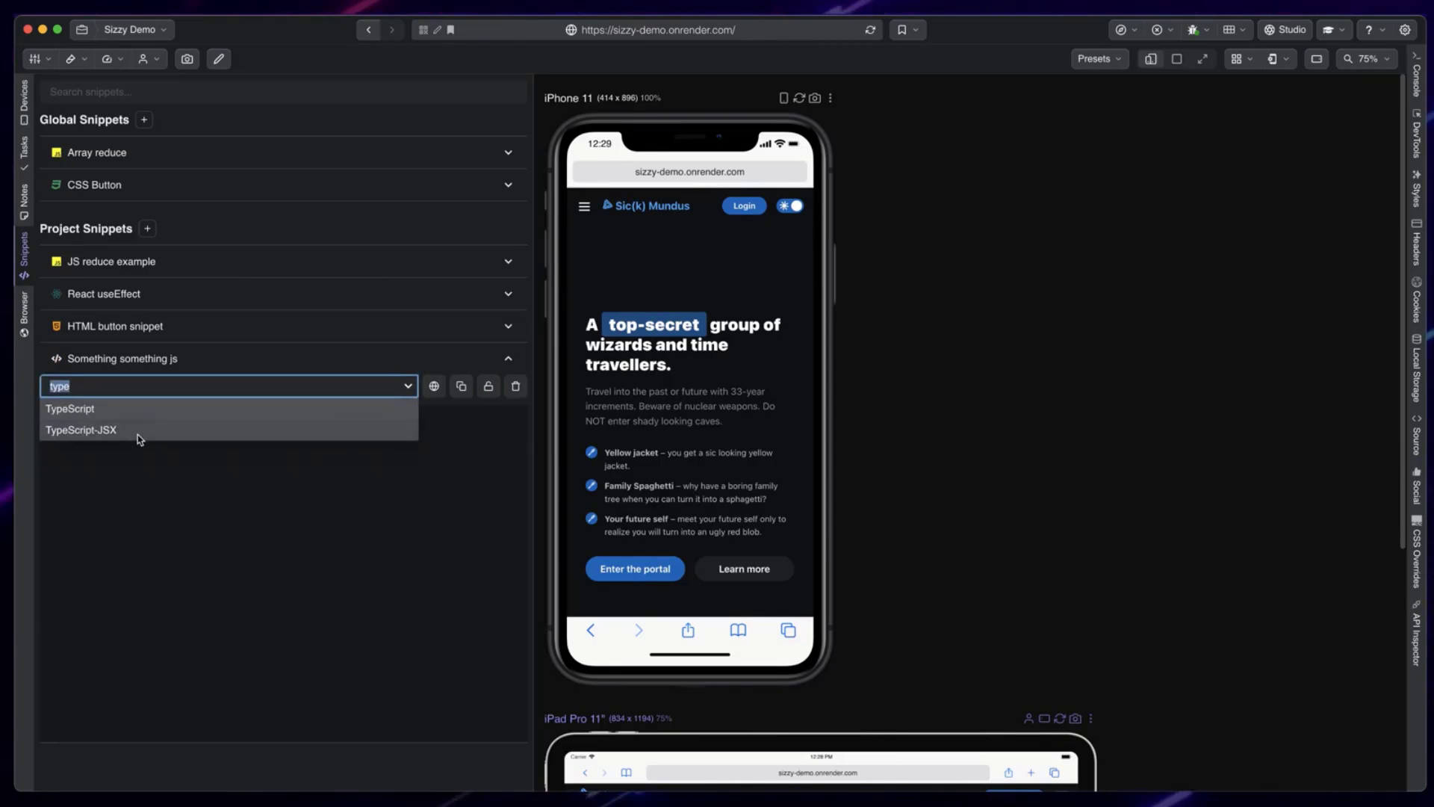
type("jsx")
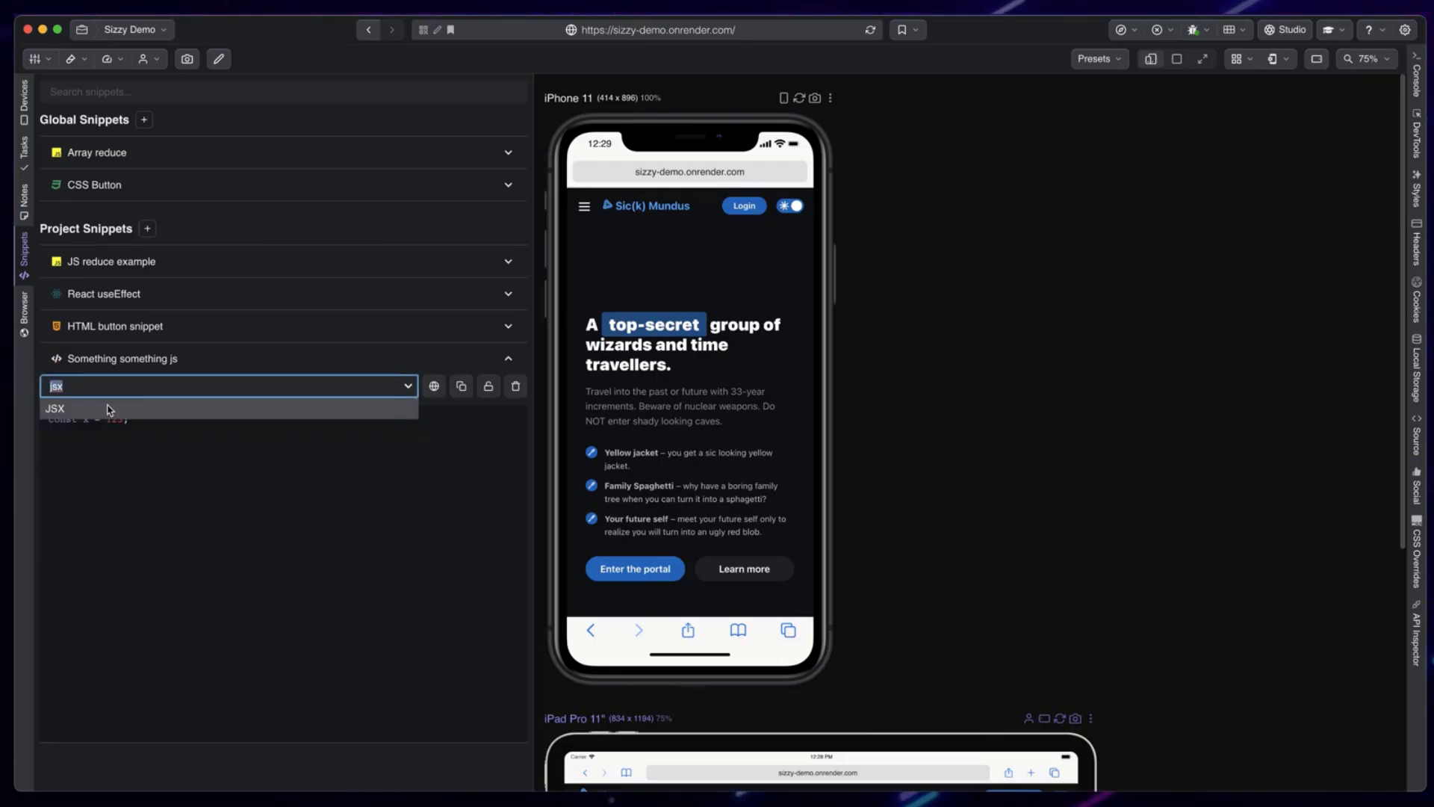
key("BackSpace")
scroll(147, 457, "down", 2)
scroll(299, 478, "up", 2)
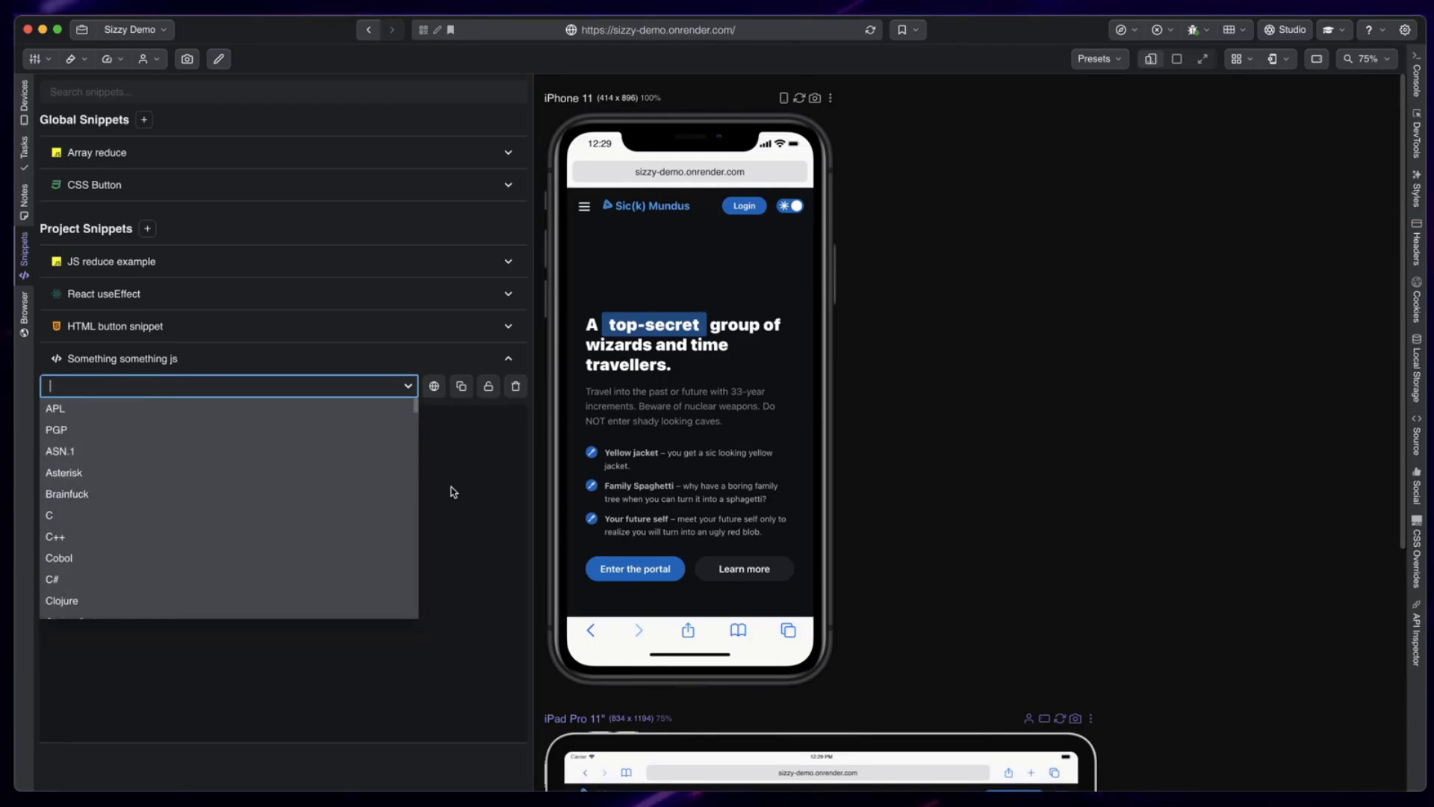
left_click(475, 409)
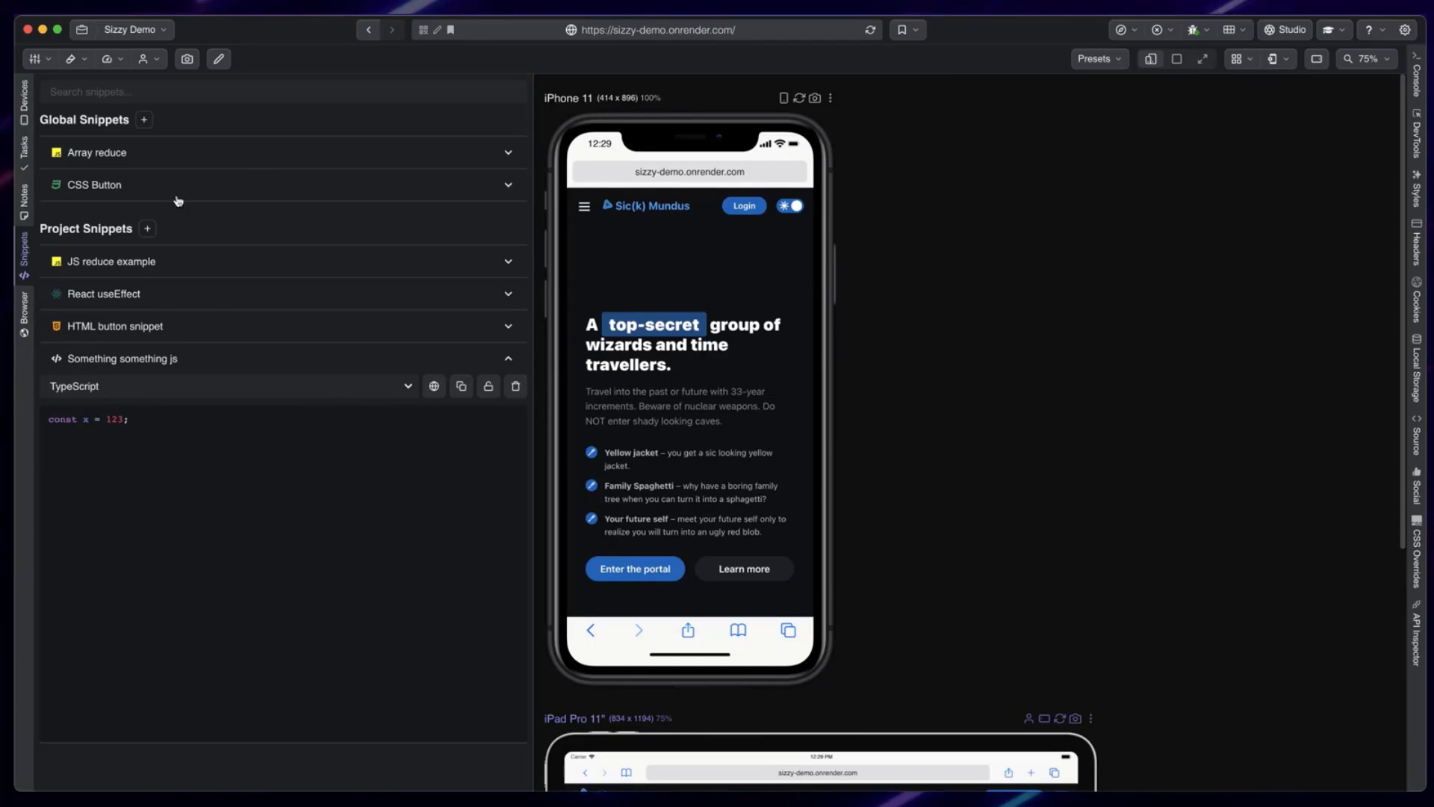
Step: Copy the HTML demo code from the MDN <input type="radio"> page in the built-in browser and return to the snippets
scroll(269, 421, "down", 3)
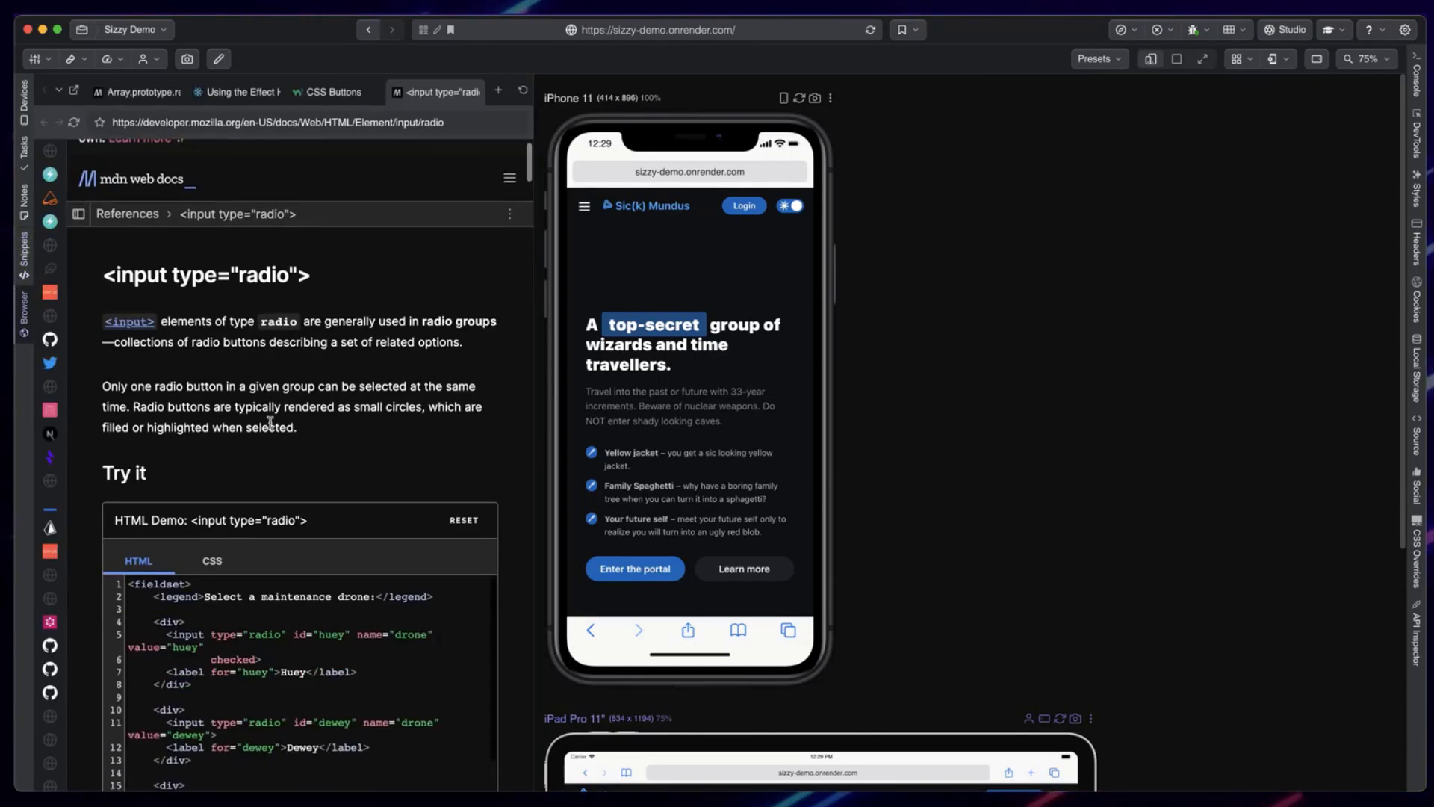
left_click_drag(129, 413, 275, 617)
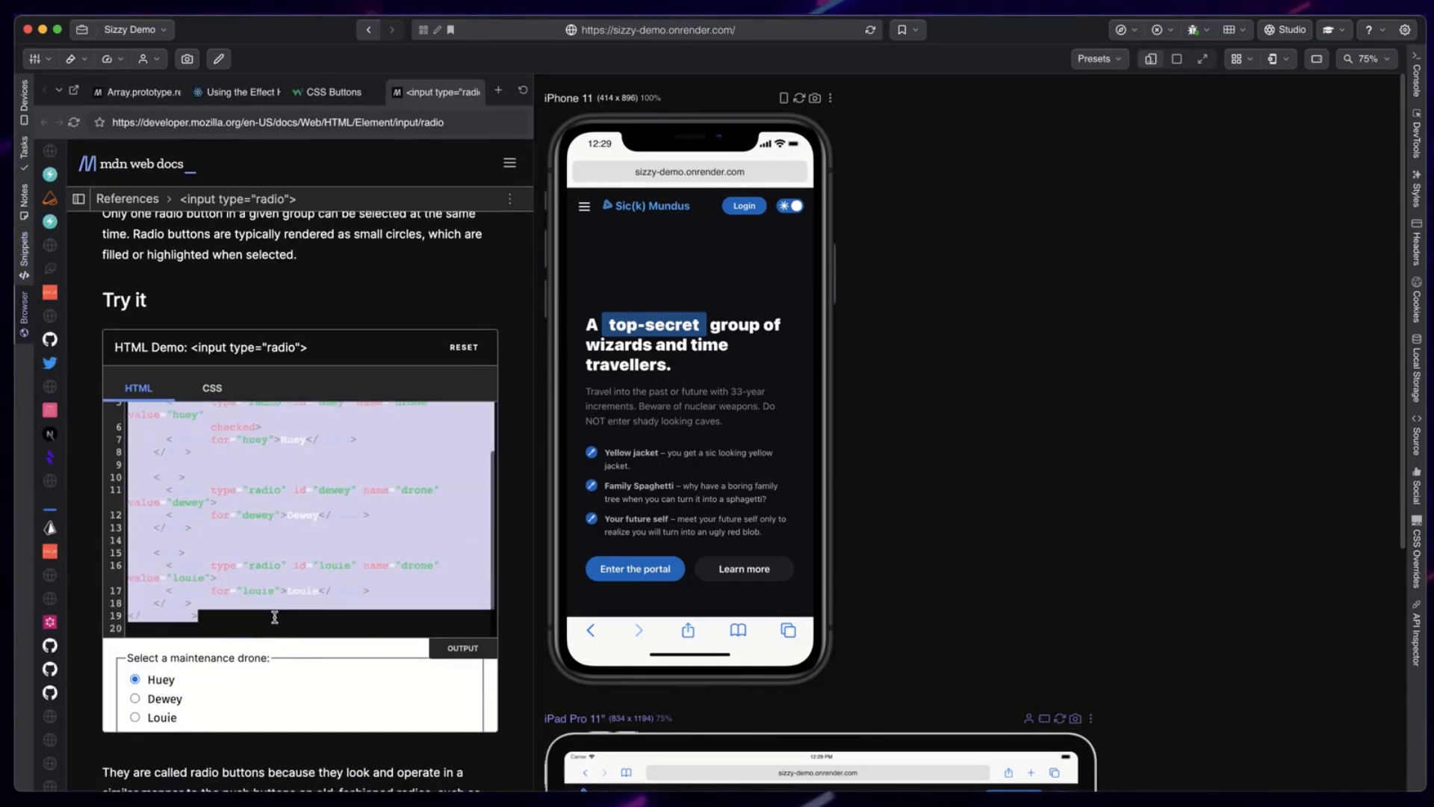
left_click(24, 254)
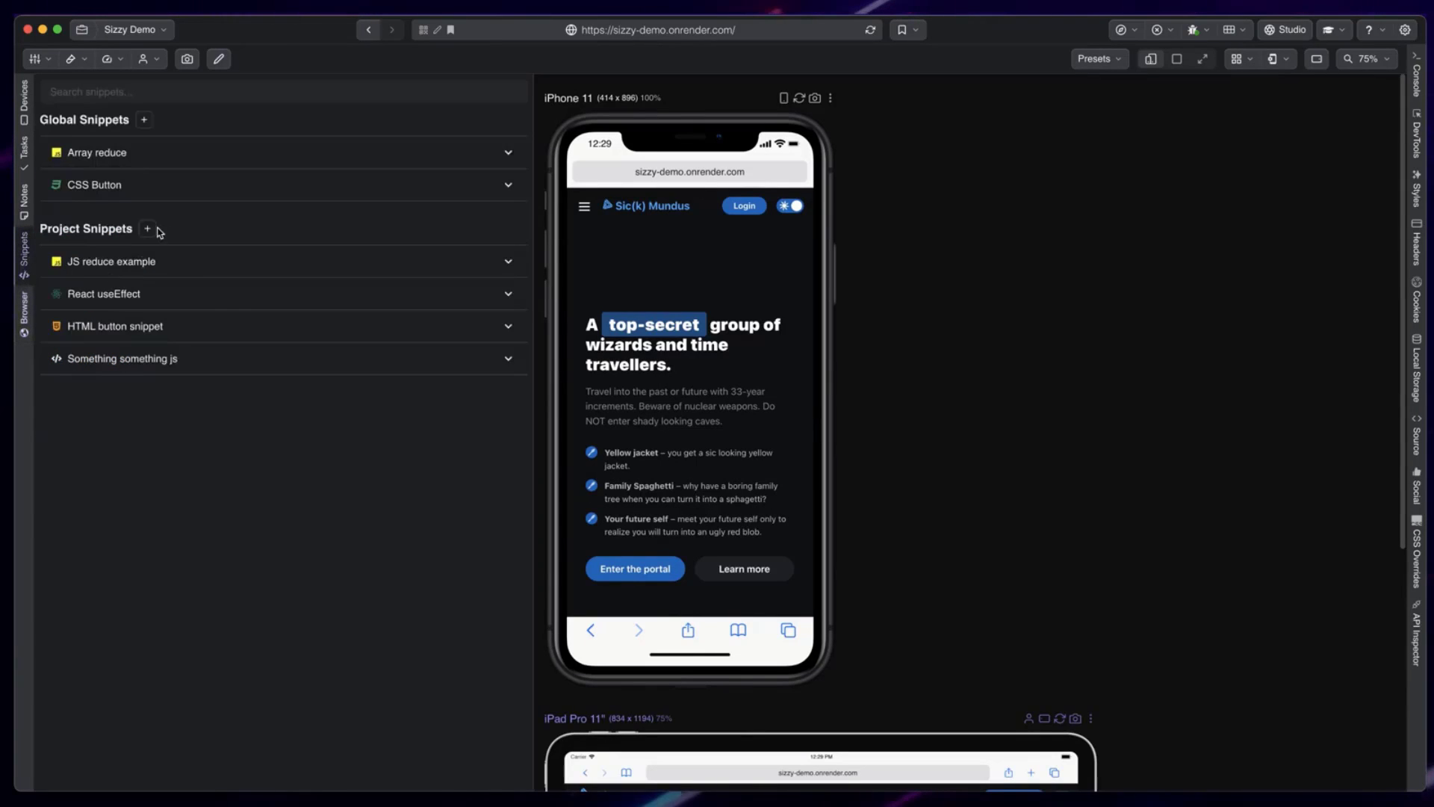
Step: Create a project snippet named "Some html thingie" and set its language to HTML
left_click(96, 395)
type("Some h")
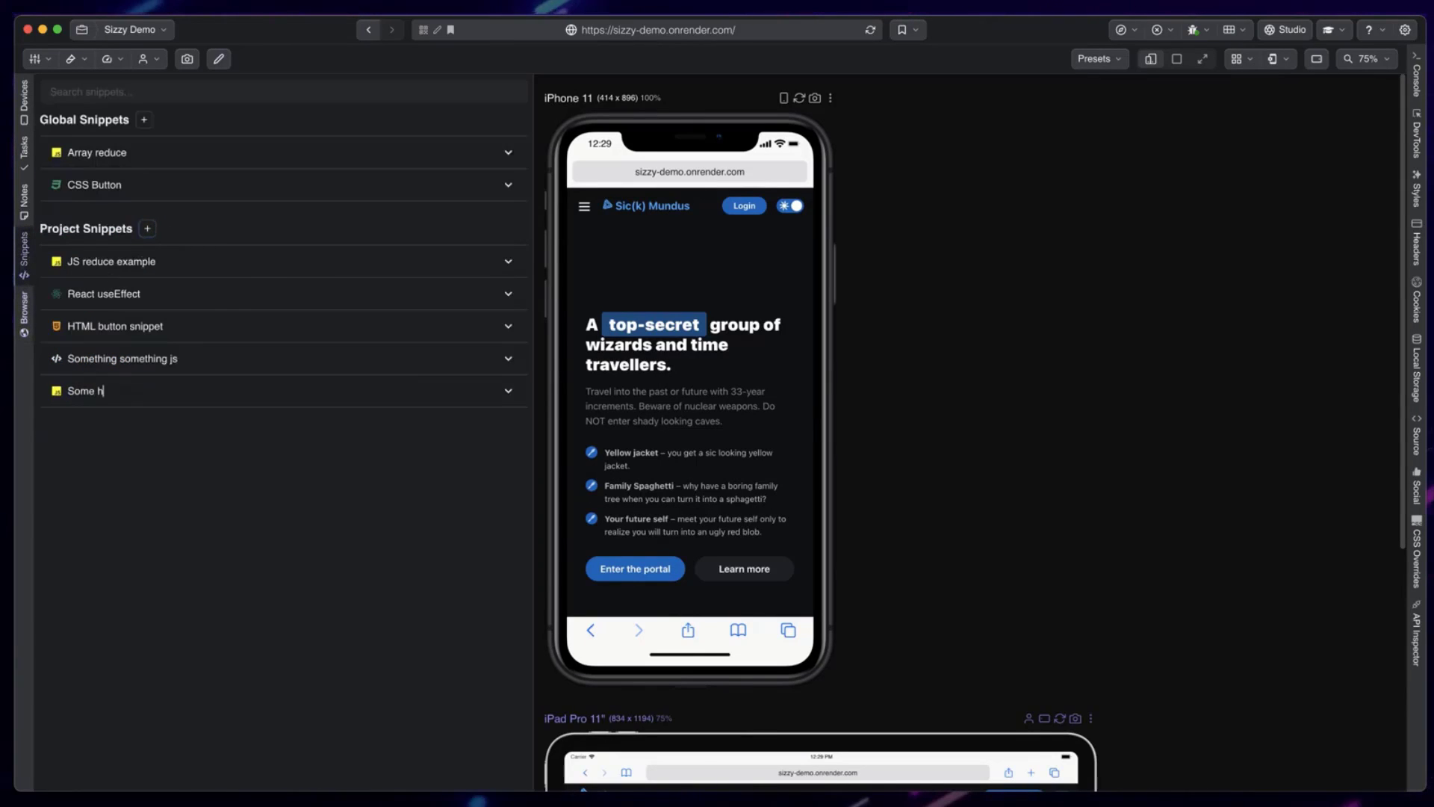
type("tml thingie")
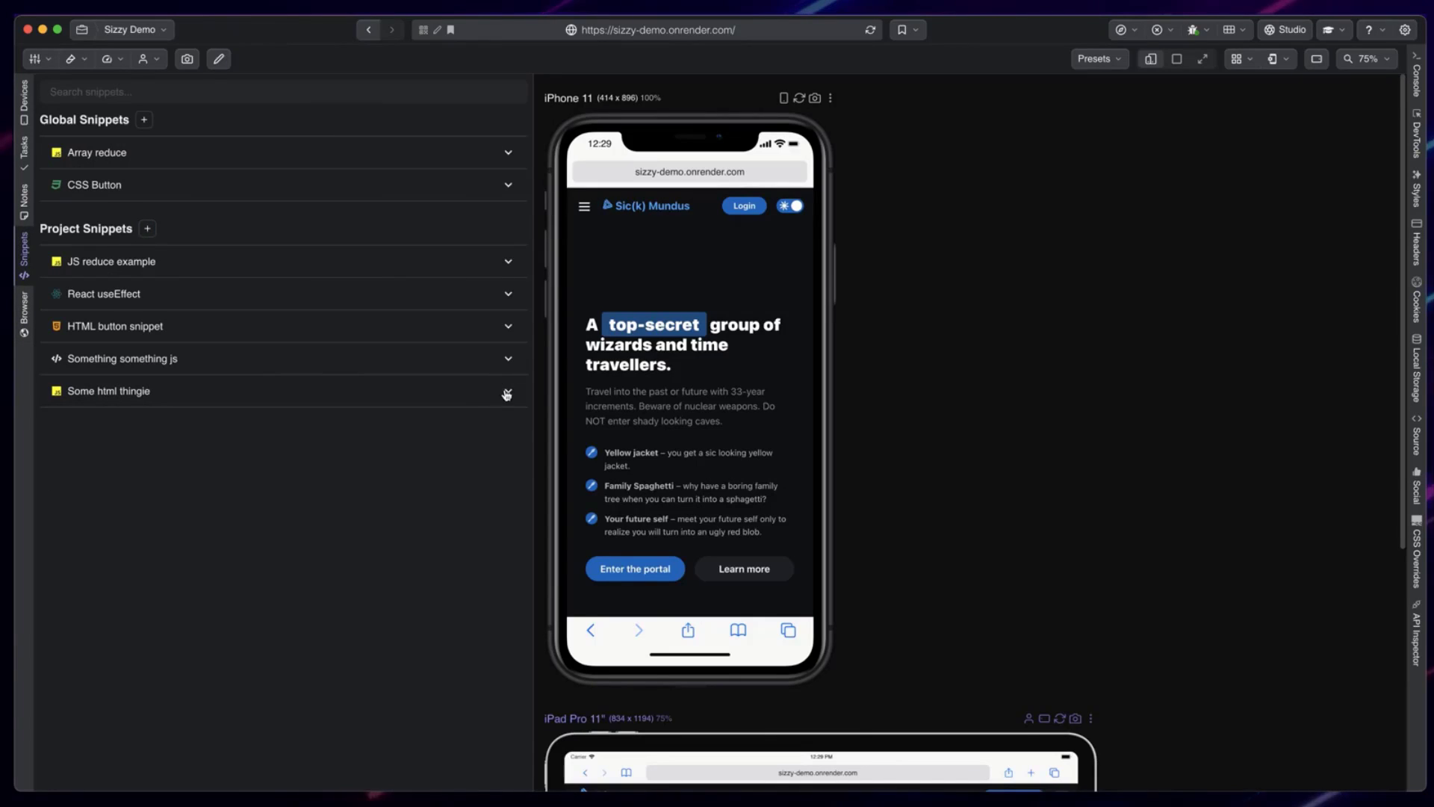
left_click(506, 394)
left_click(74, 418)
type("html")
left_click(105, 445)
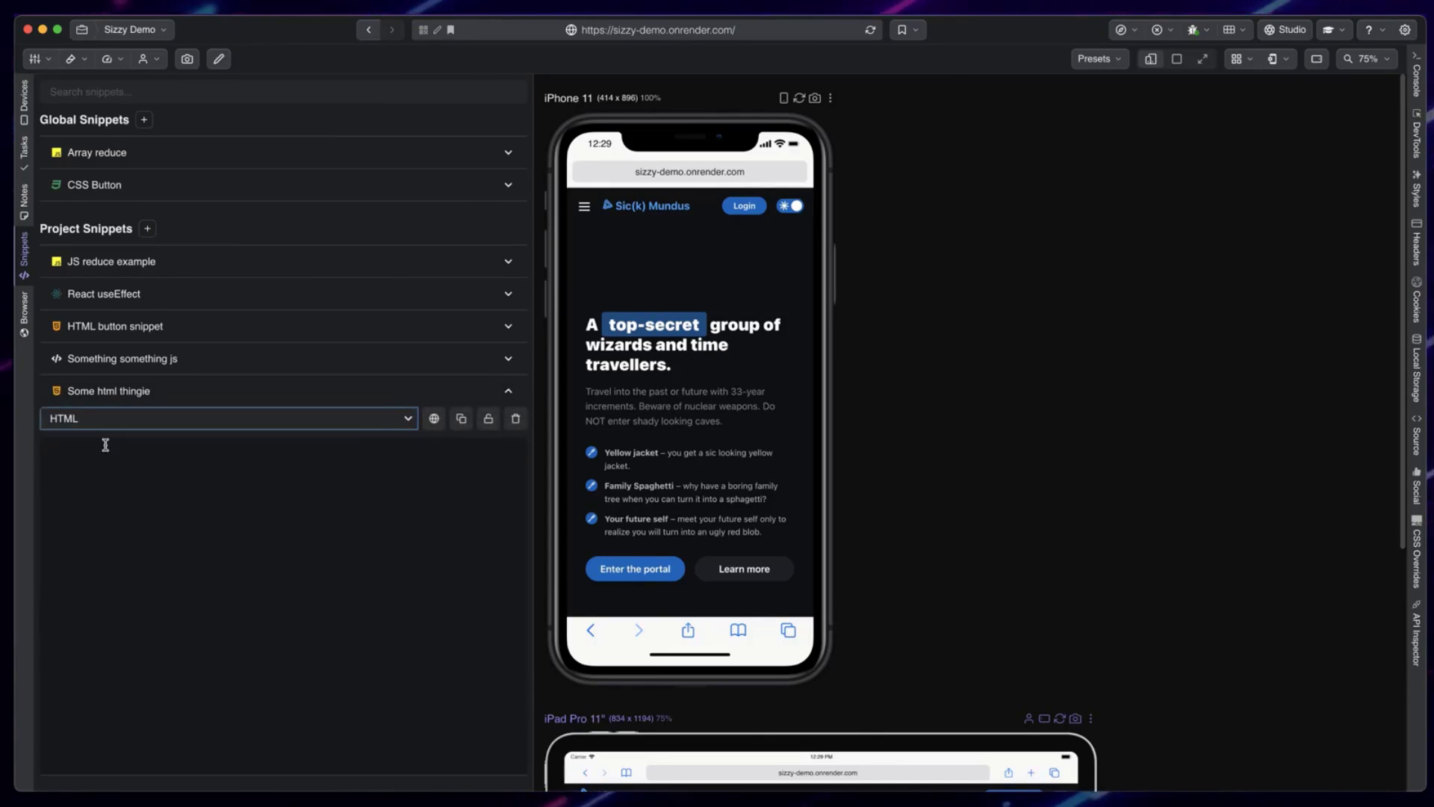
Step: Paste the copied radio button markup into the "Some html thingie" snippet and collapse it
left_click(105, 444)
key("ctrl+v")
left_click(508, 390)
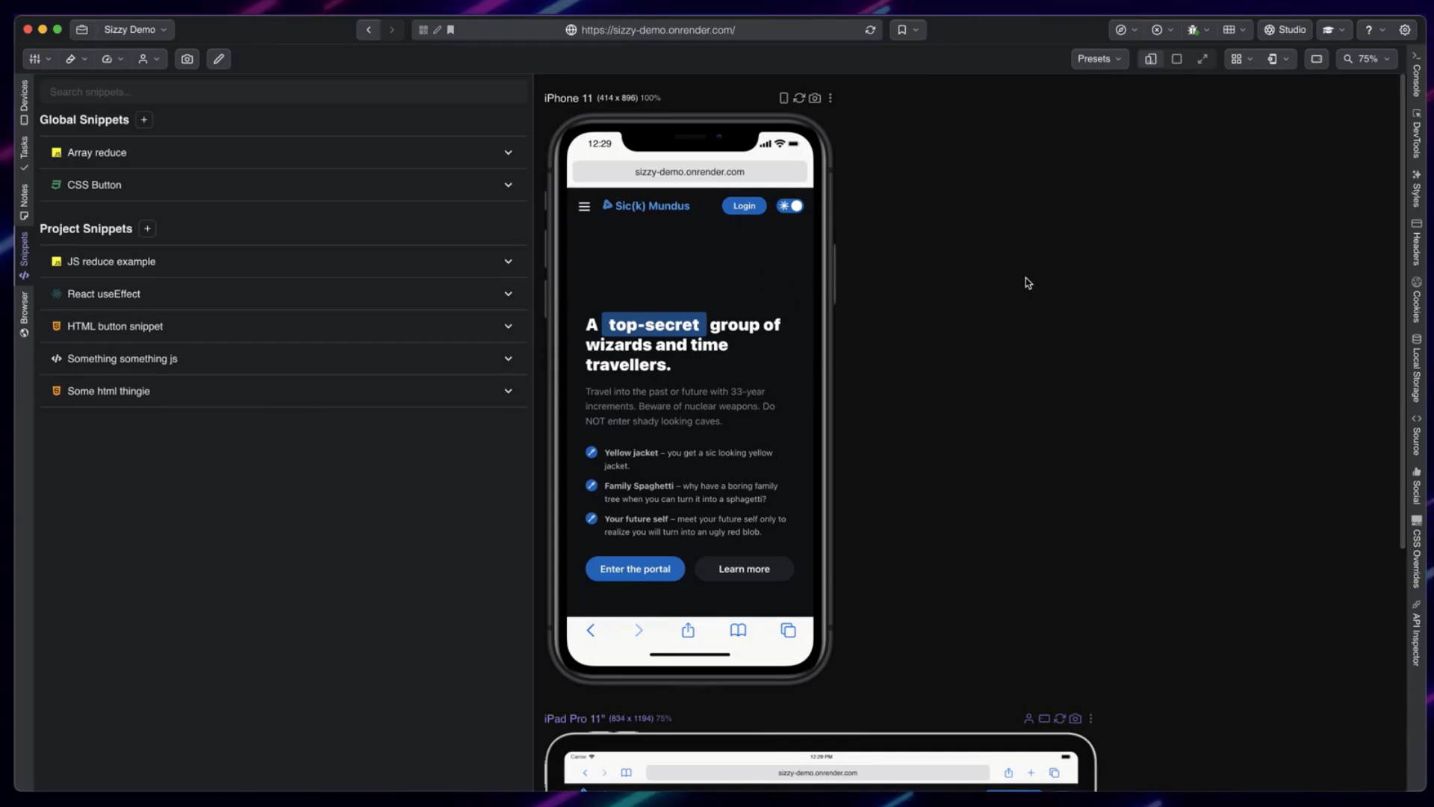
Step: Find the snippet with the command search "some html thi" and copy its code to the clipboard
key("super+k")
type("some html thi")
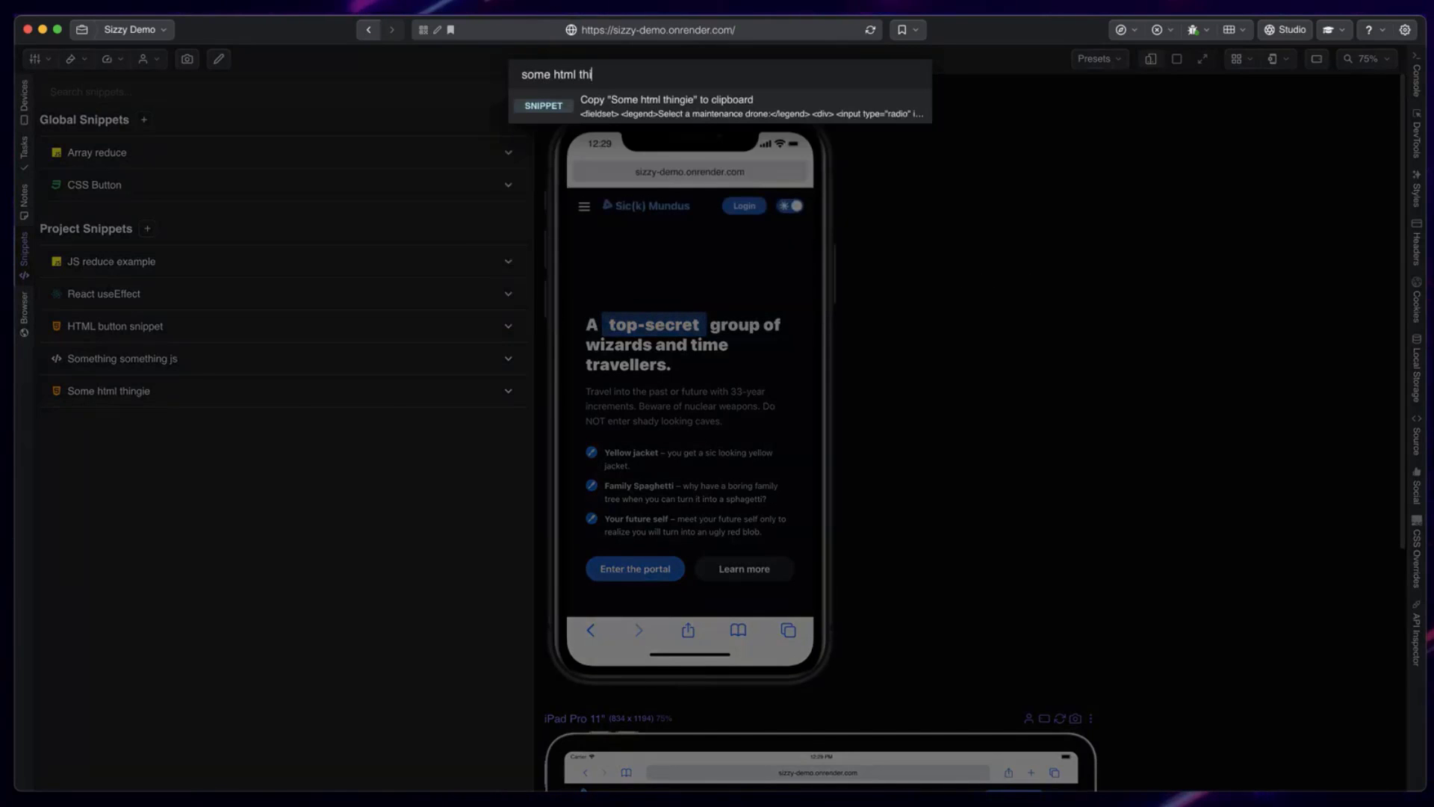
key("Return")
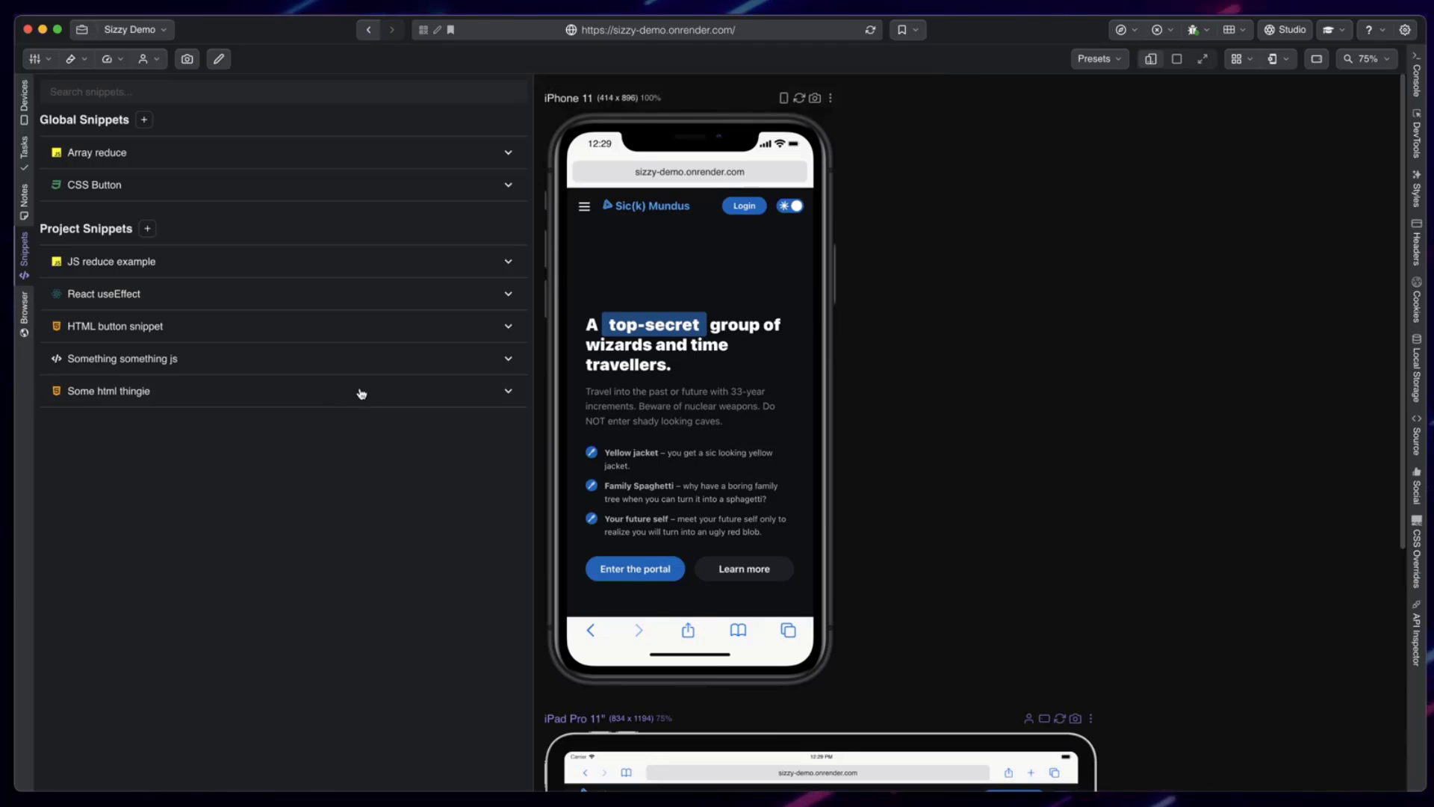
Step: Search all commands for the snippet's code line <label for="huey">Huey</label>, then dismiss the search and collapse the snippet
left_click(330, 391)
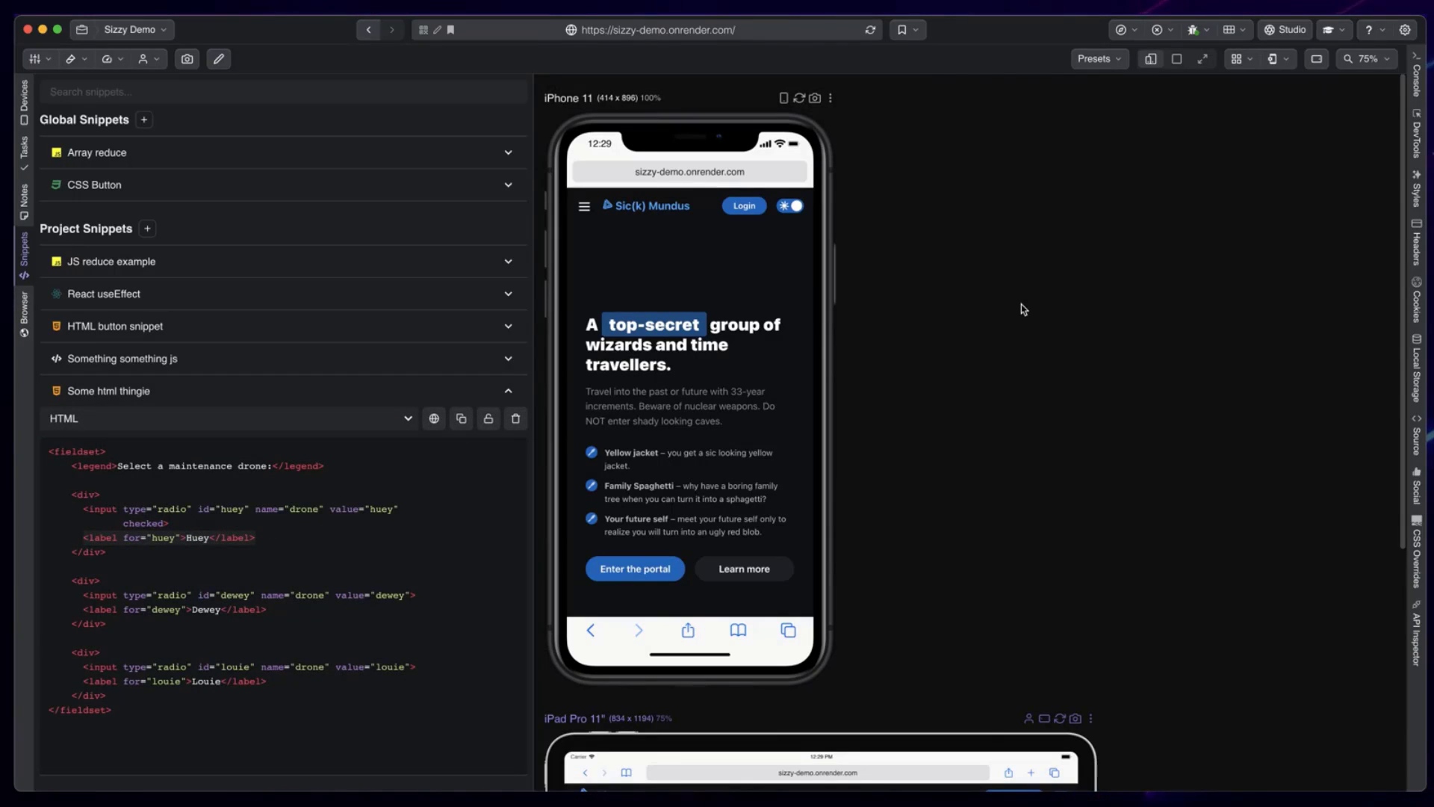
key("super+k")
type("<label for=\"huey\">Huey</label>")
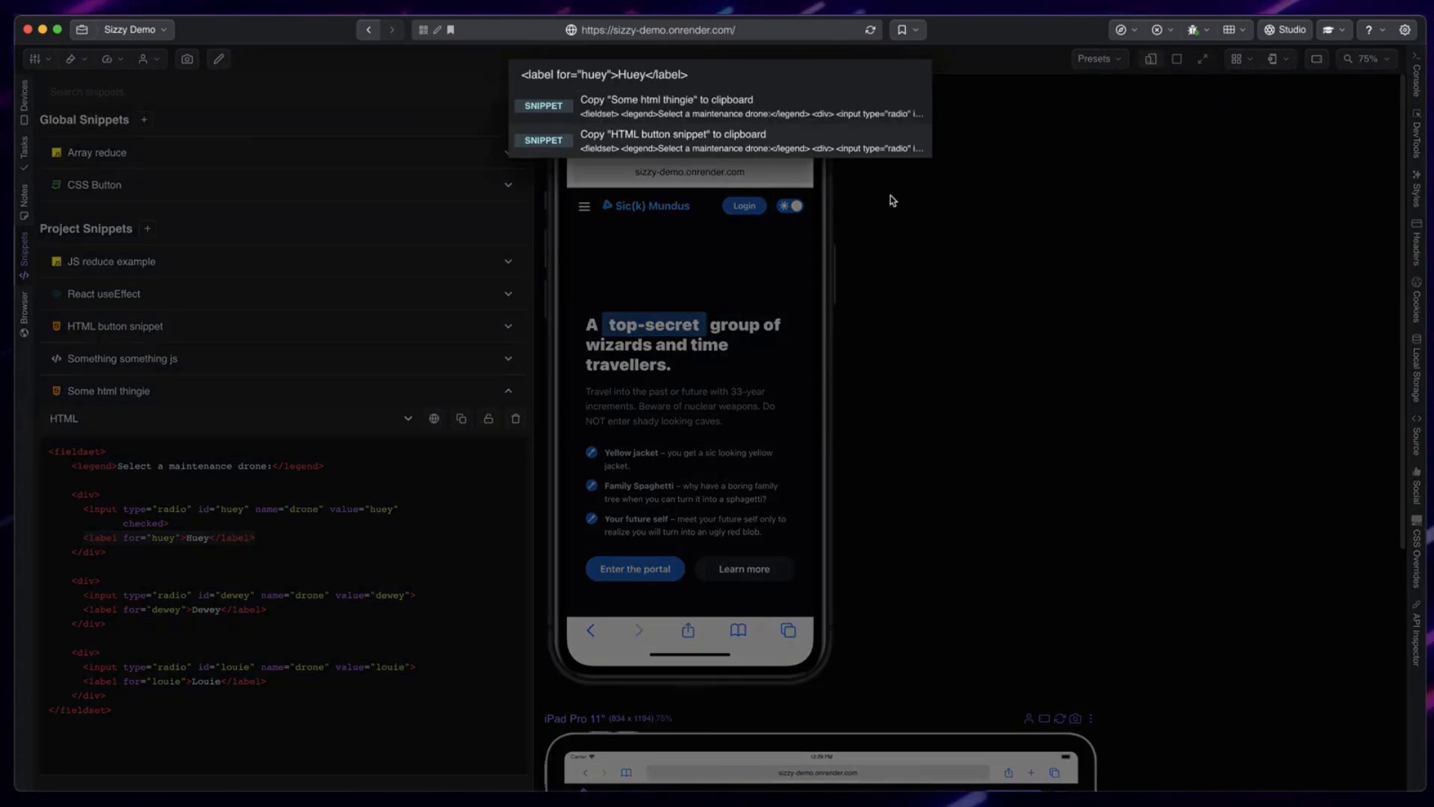
key("Escape")
key("Escape")
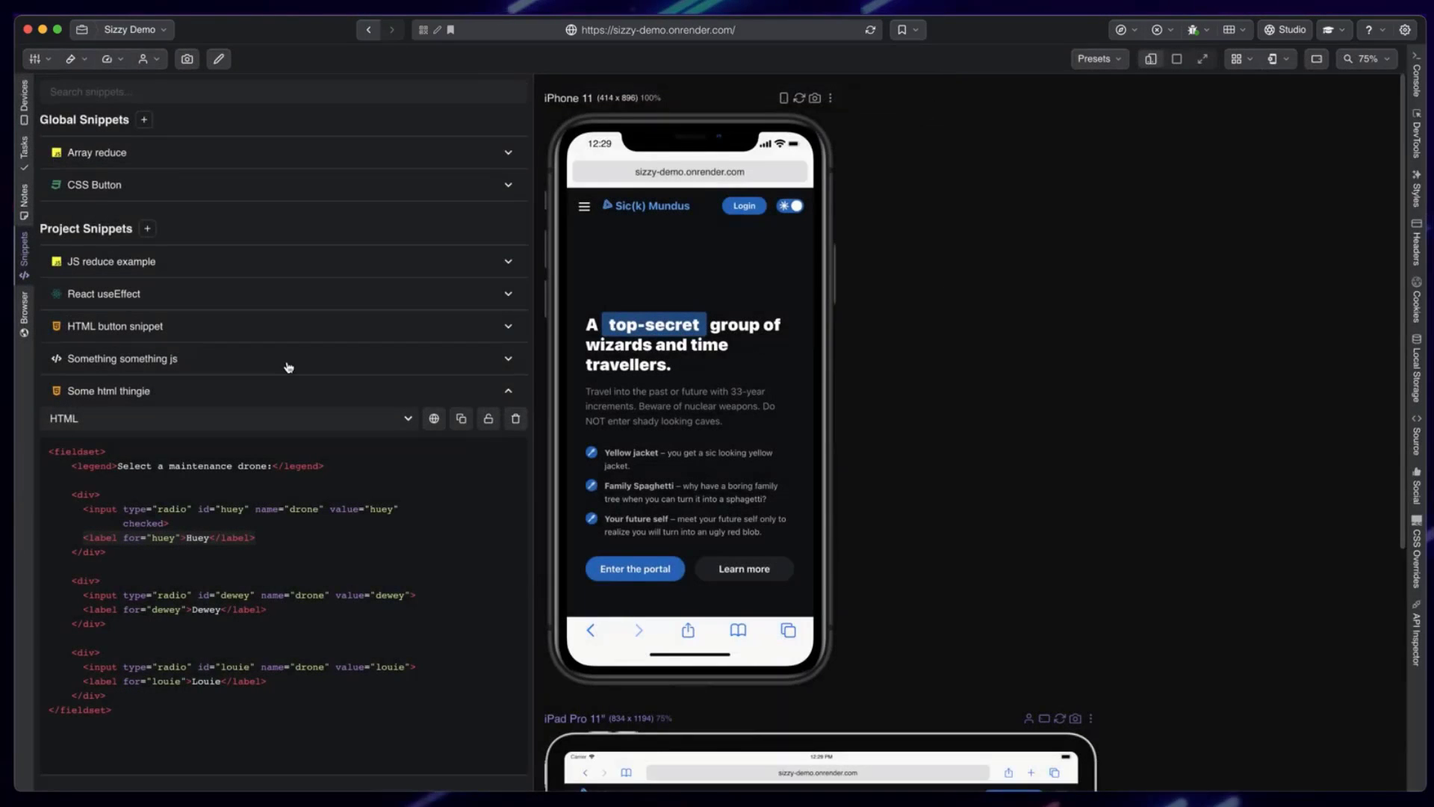
left_click(419, 391)
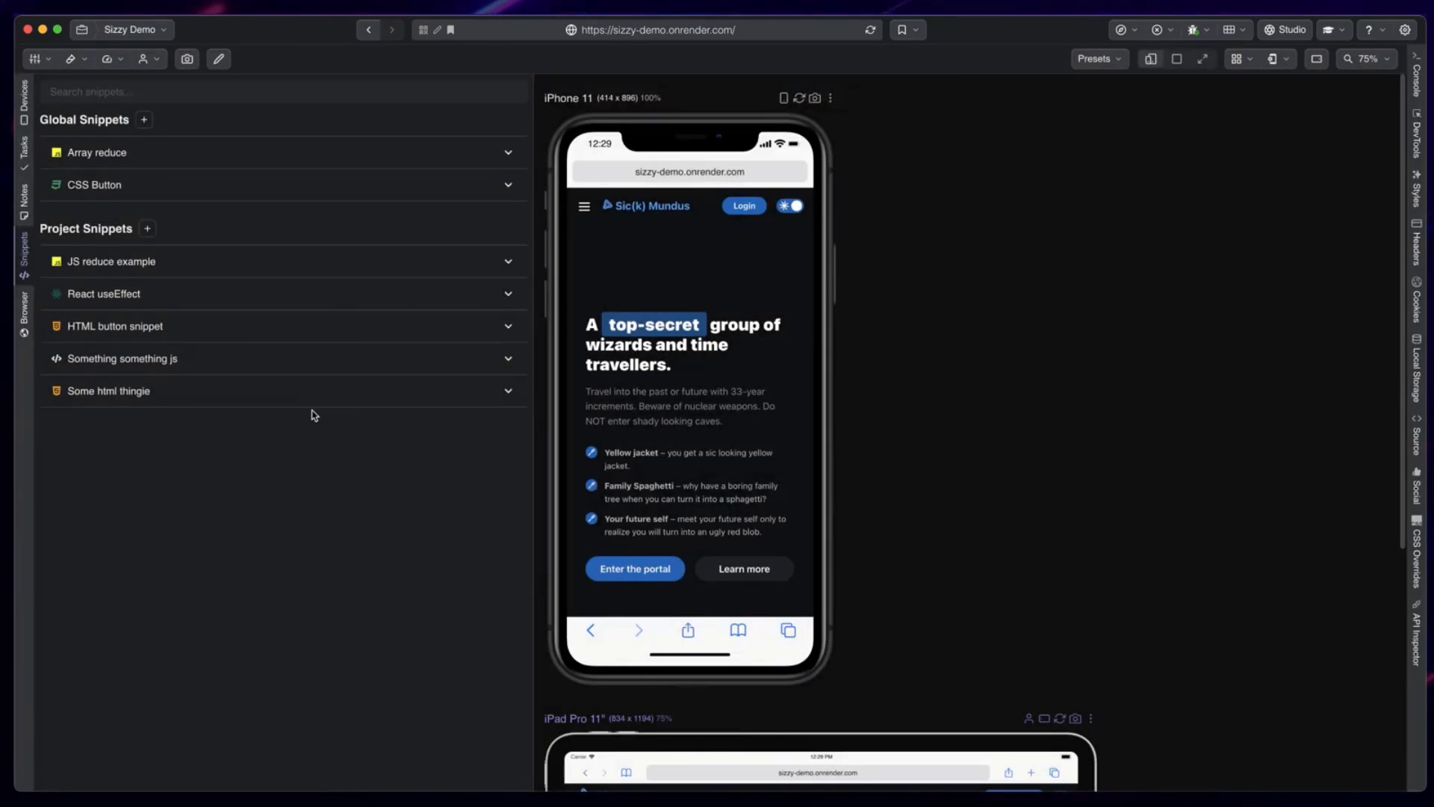
Step: Make the "Something something js" project snippet global and collapse the "Some html thingie" snippet
left_click(330, 367)
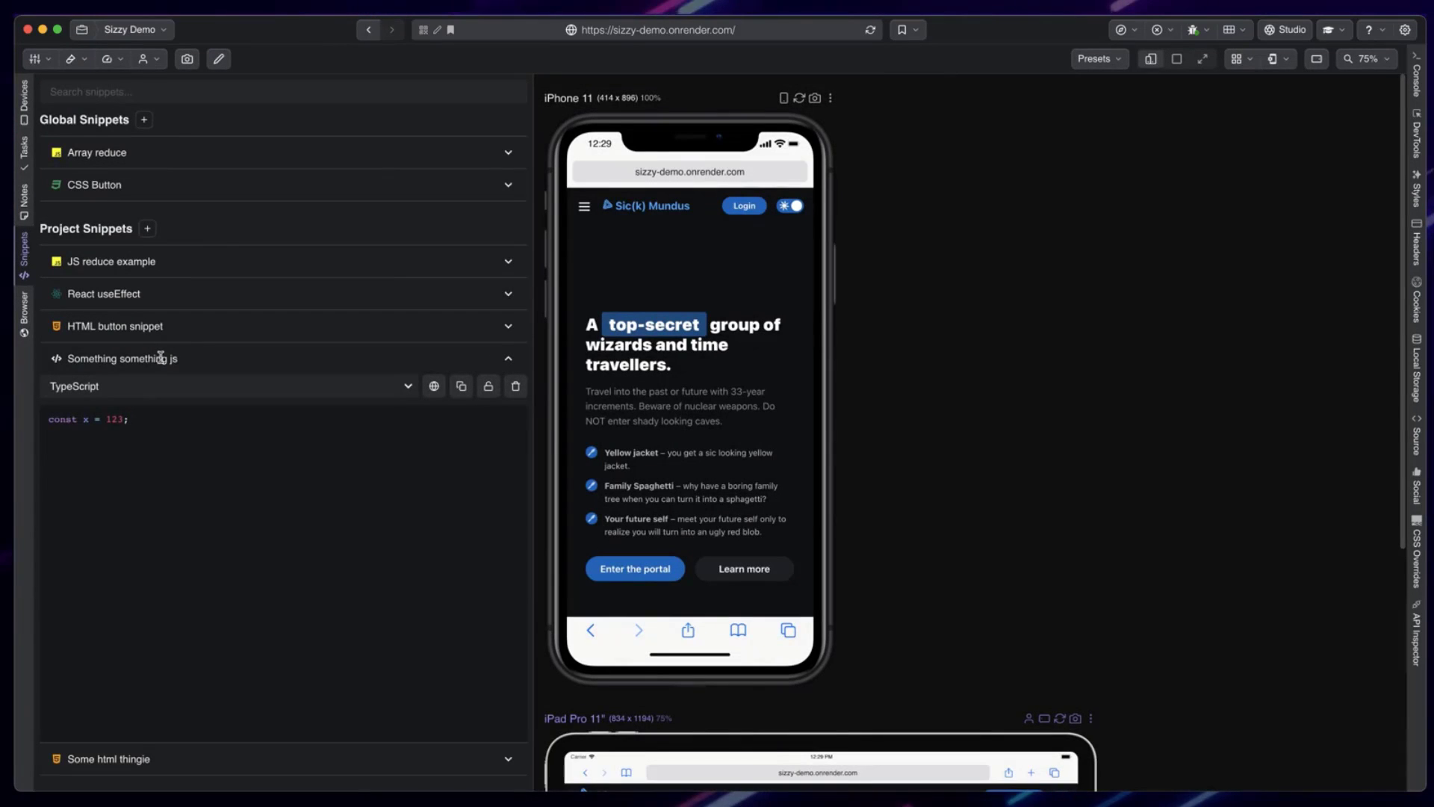
left_click(163, 413)
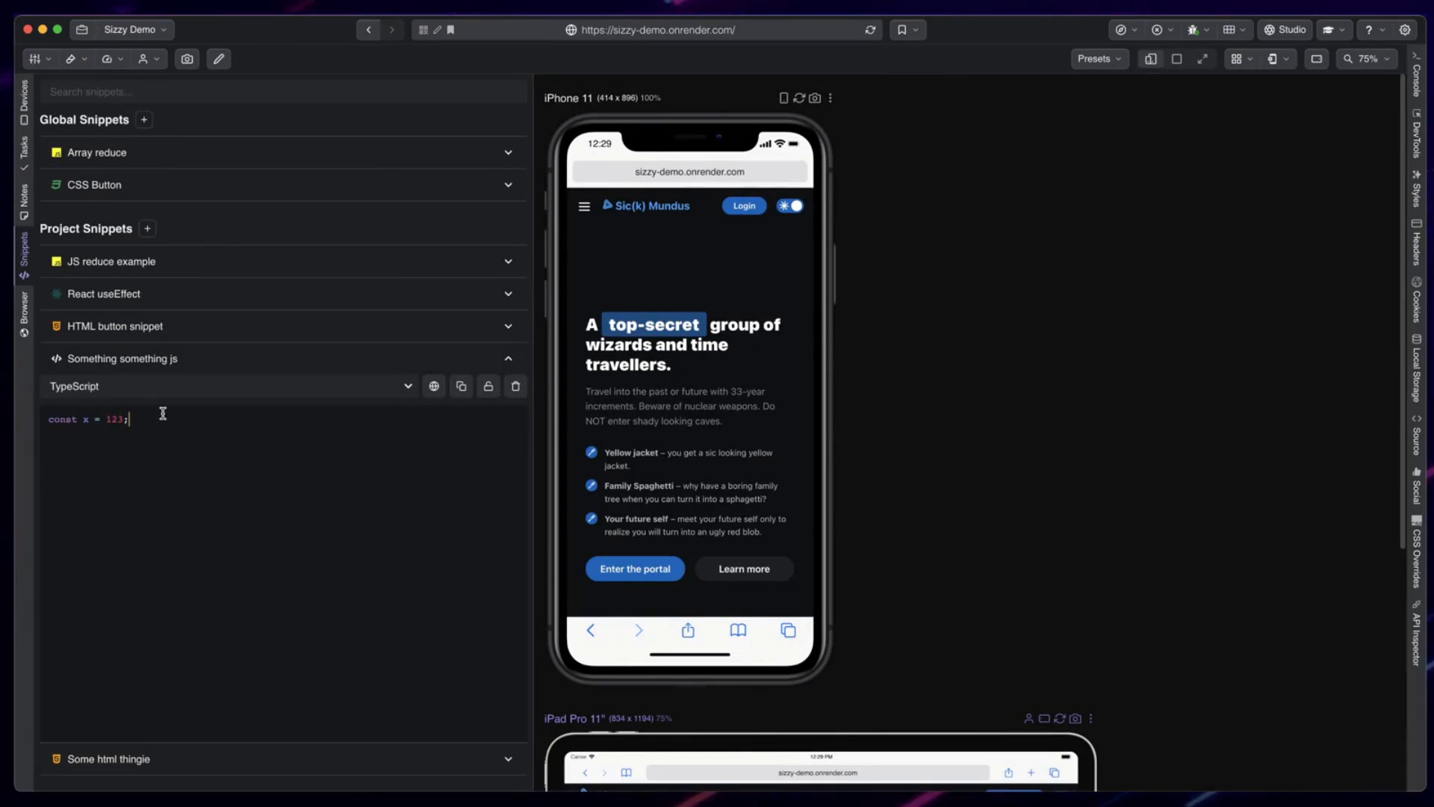
left_click(433, 387)
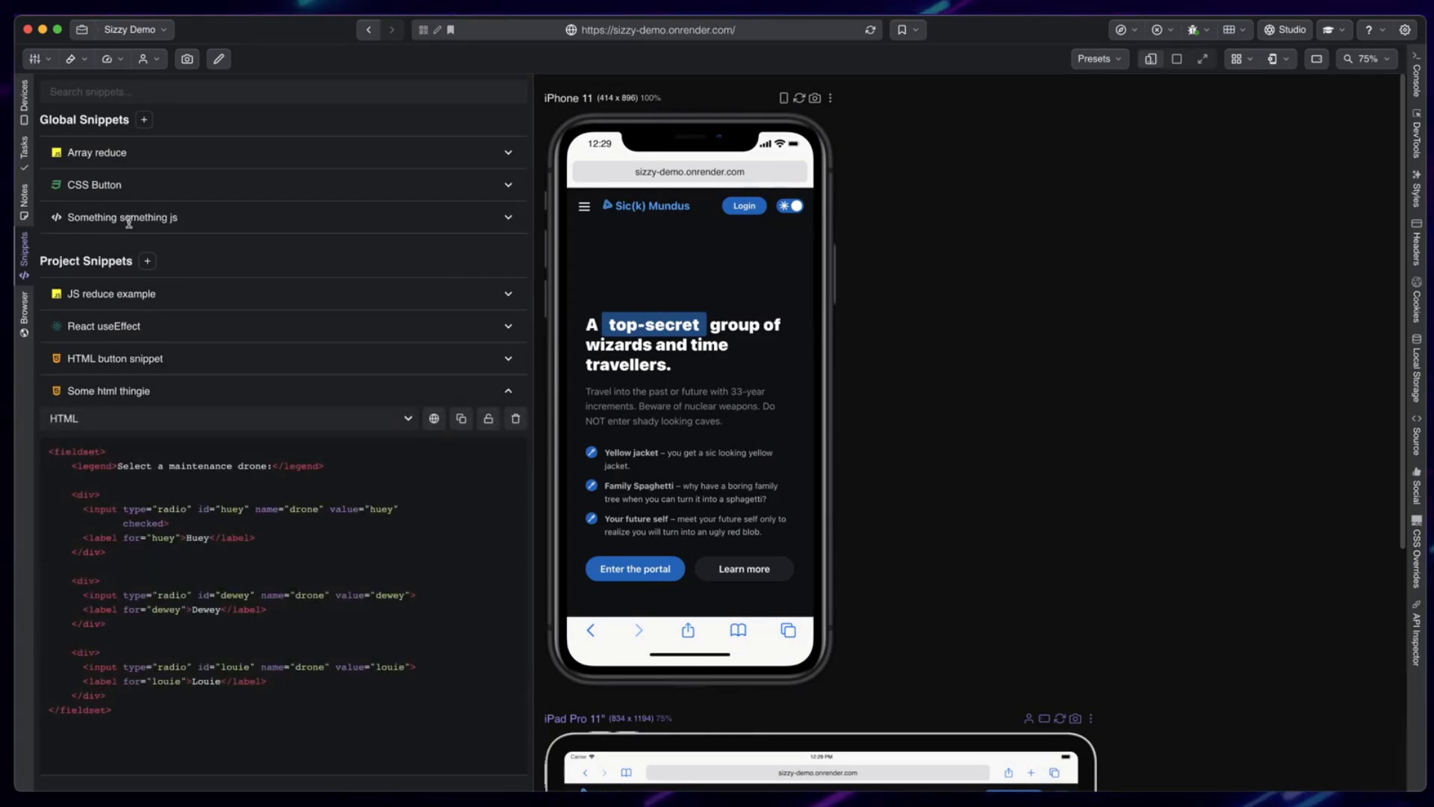
left_click(505, 393)
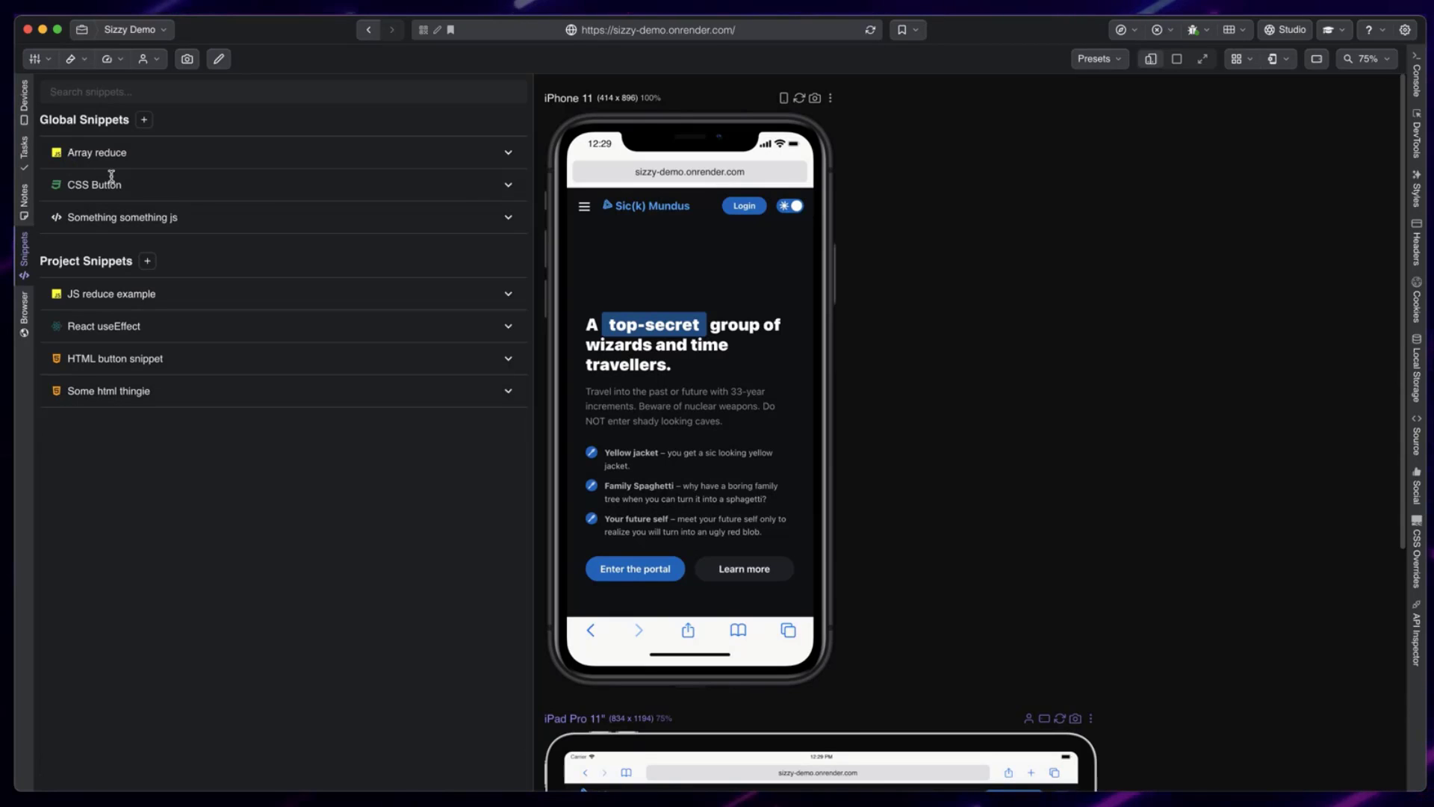
Step: Switch from the Sizzy Demo project to the Glink project, searching the projects for "glin"
left_click(163, 30)
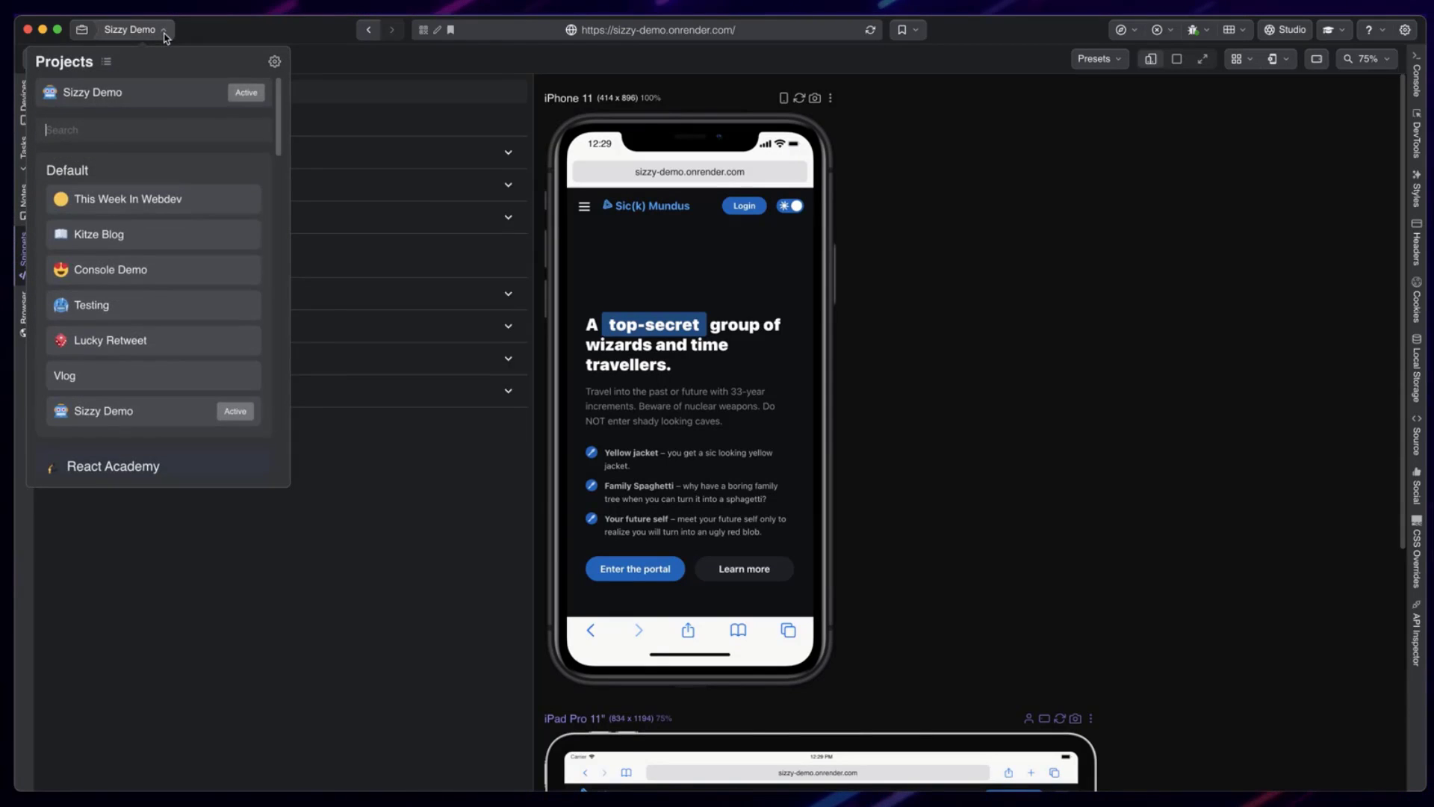
type("glin")
left_click(121, 172)
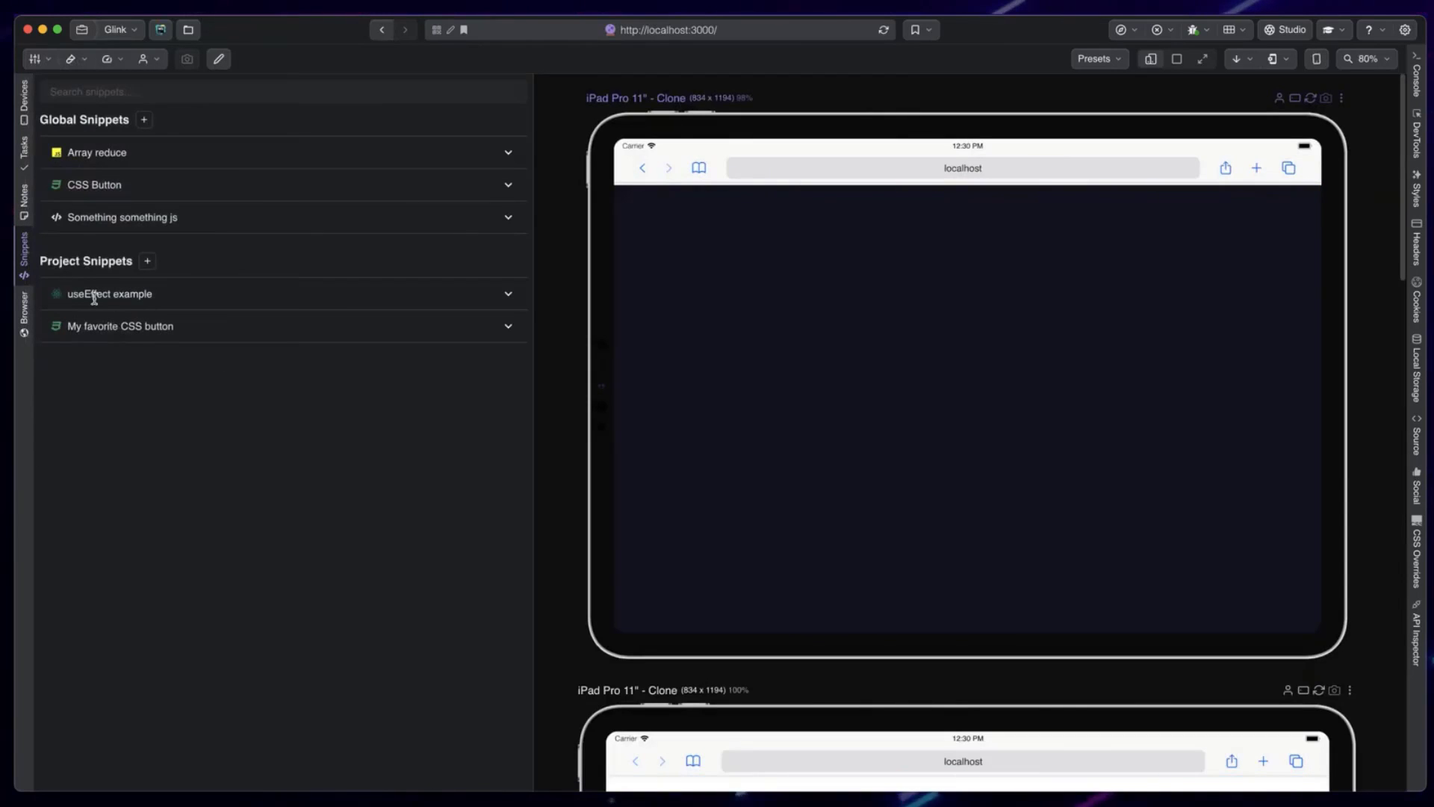
Step: Examine Glink's project snippets "useEffect example" and "My favorite CSS button", collapsing each one again
left_click(451, 297)
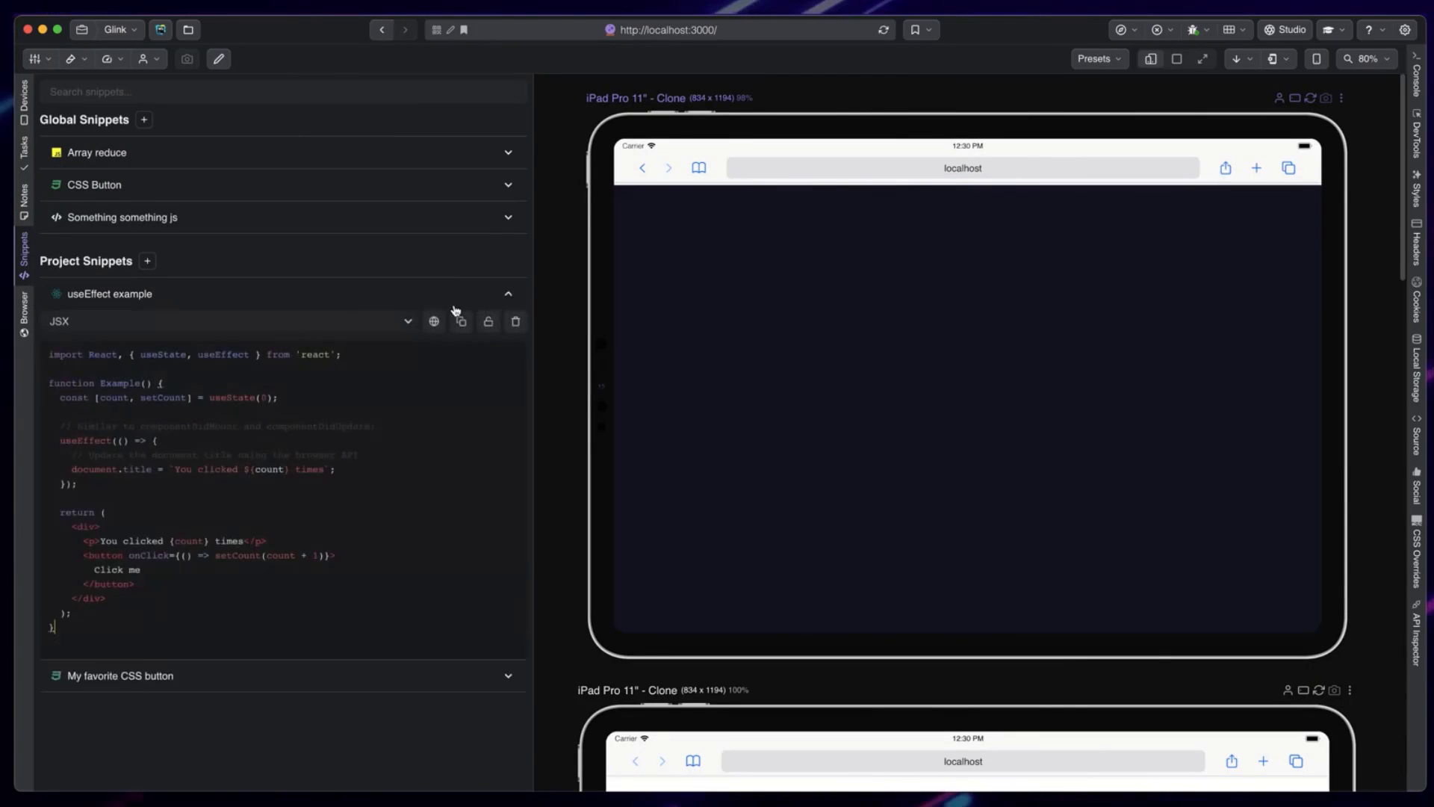
left_click(454, 294)
left_click(349, 332)
left_click(373, 330)
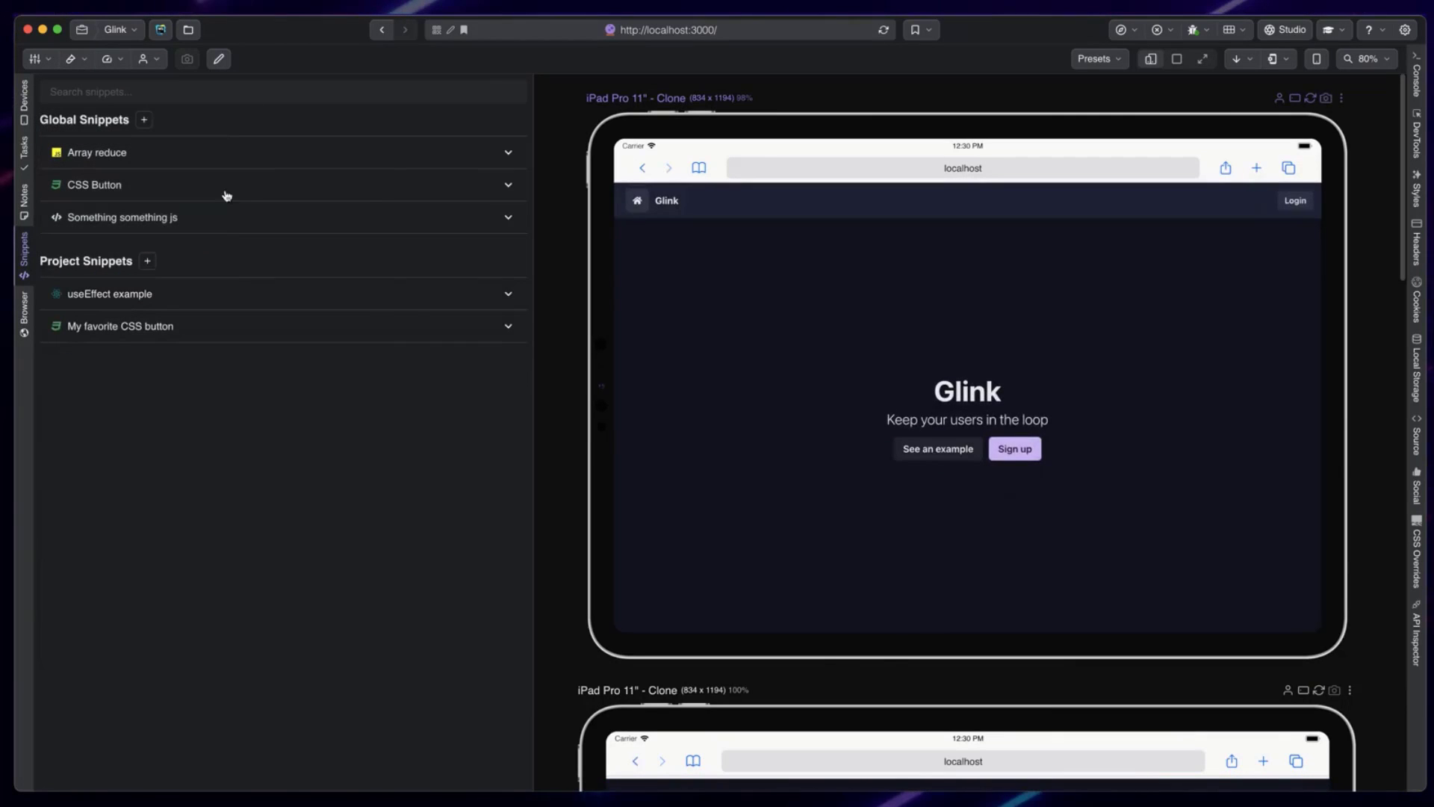
Step: Switch from the Glink project to the Sizzy Demo project, searching the projects for "demo"
left_click(134, 33)
type("demo")
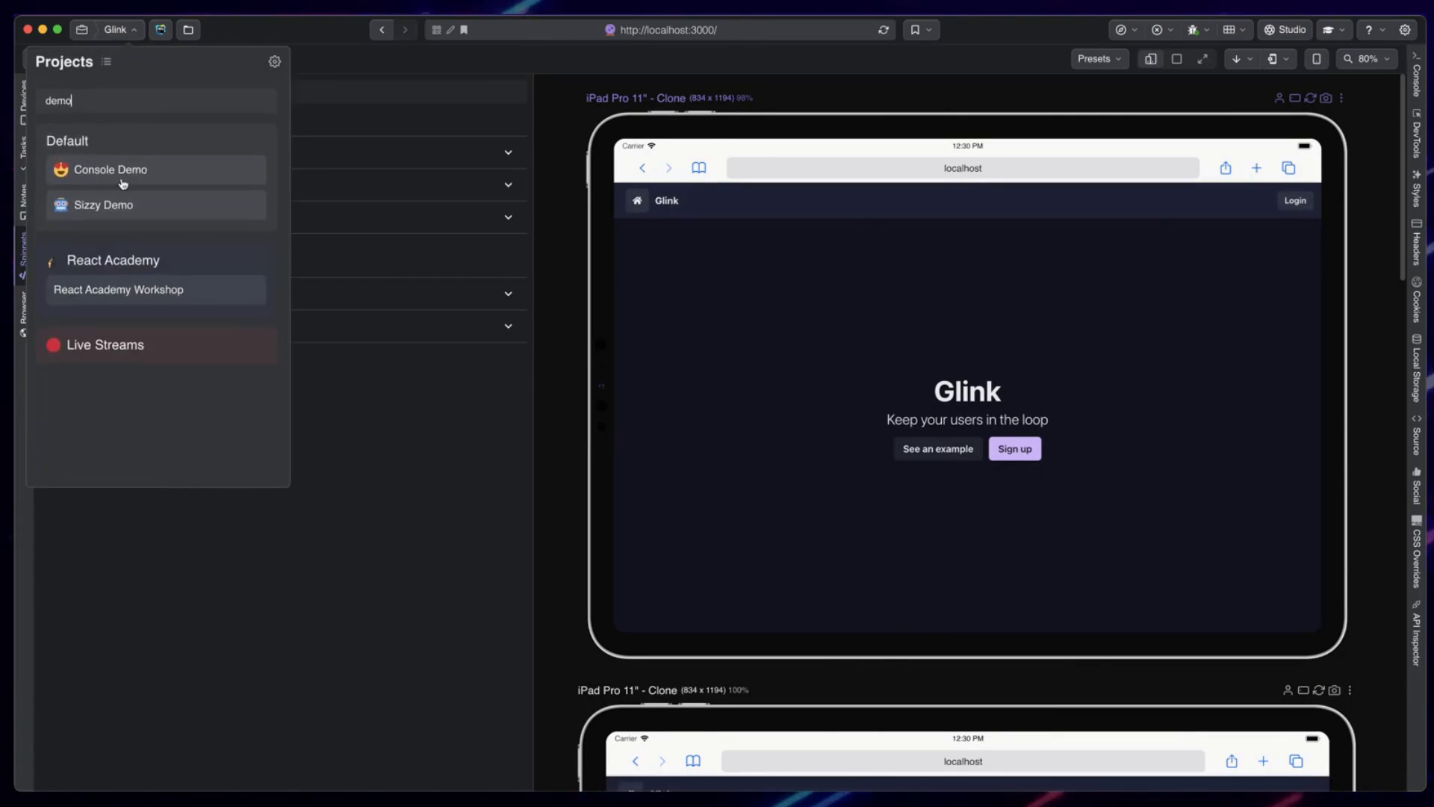
left_click(180, 215)
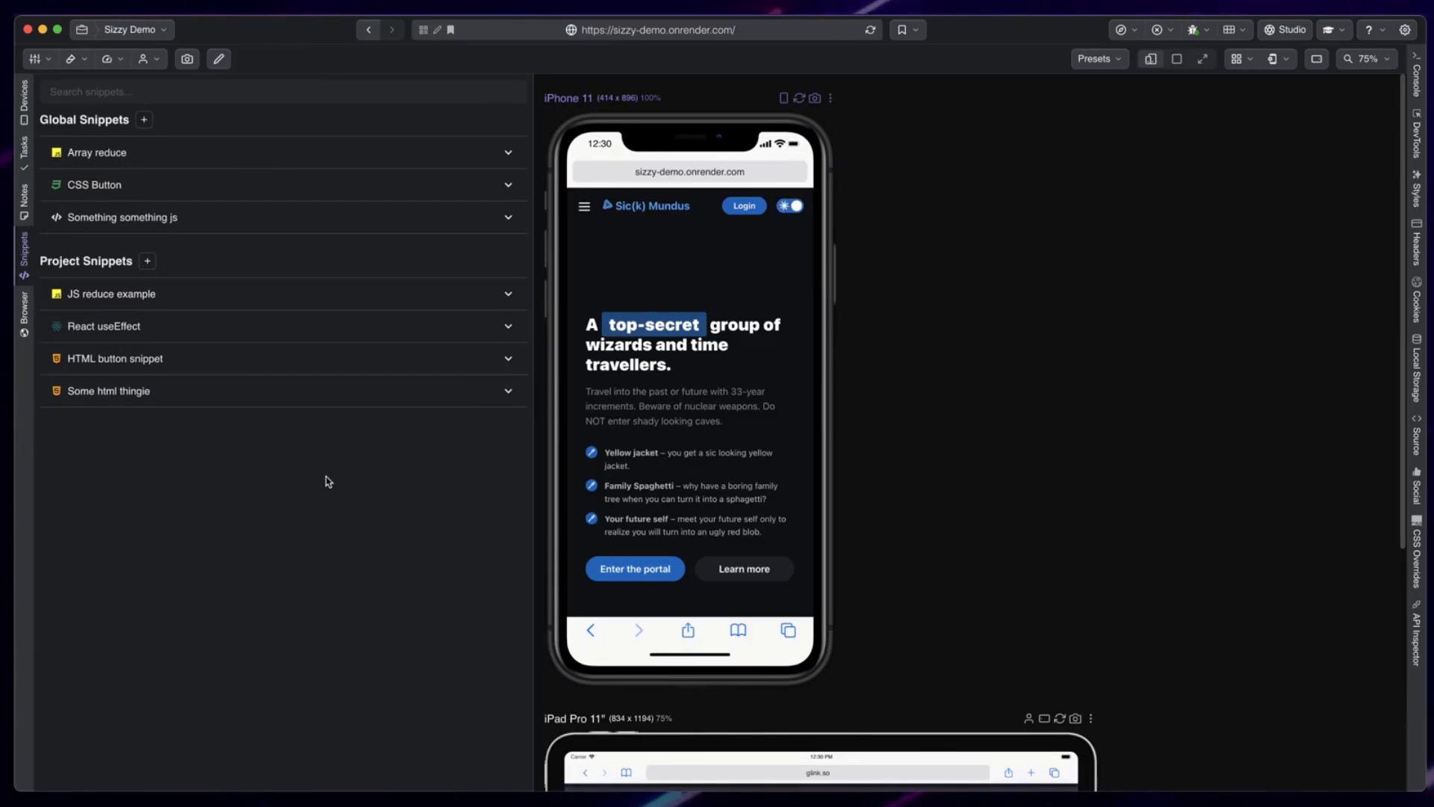
Step: Examine the "JS reduce example" and "Array reduce" snippets, searching the snippets for "array", and leave the search empty and both collapsed
left_click(505, 294)
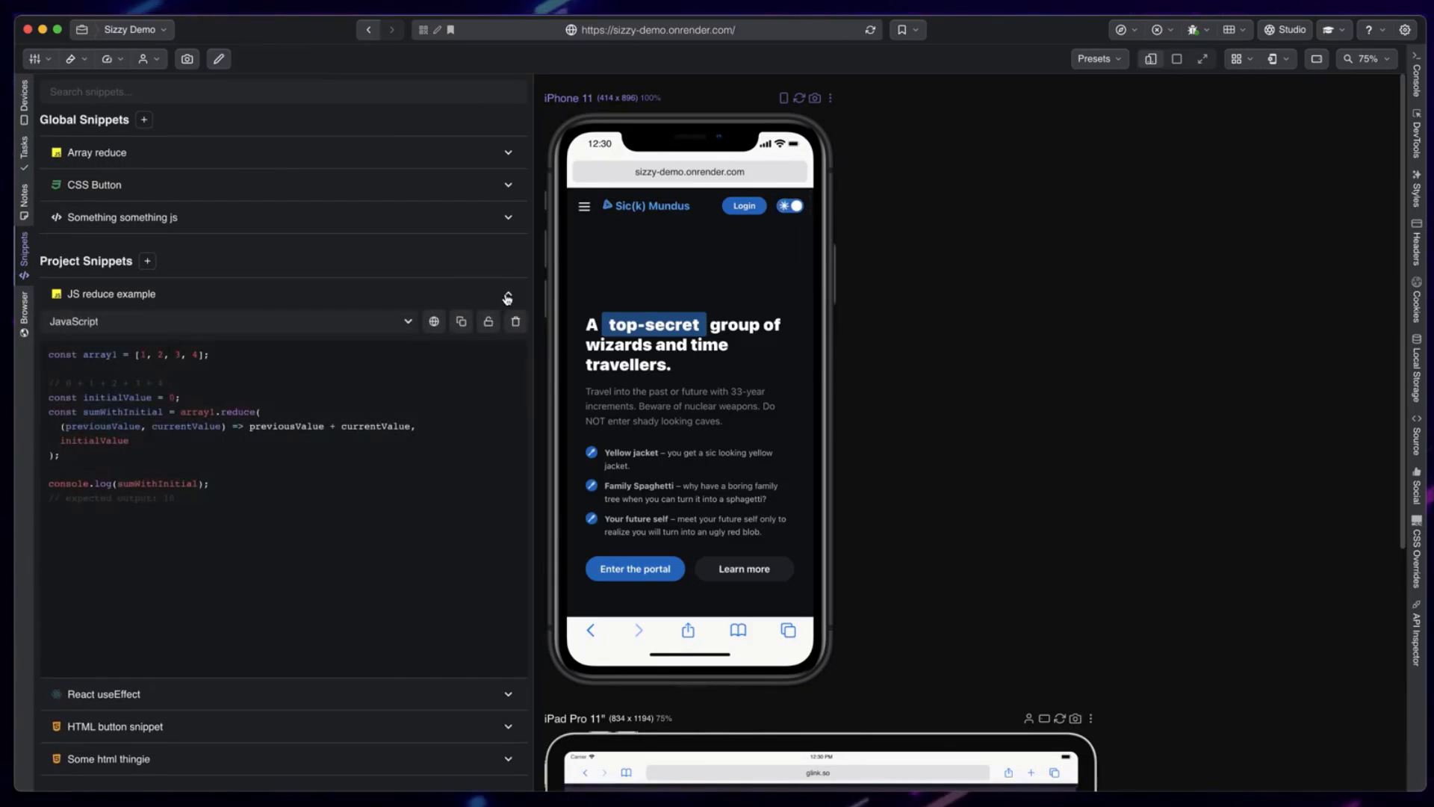
left_click(506, 294)
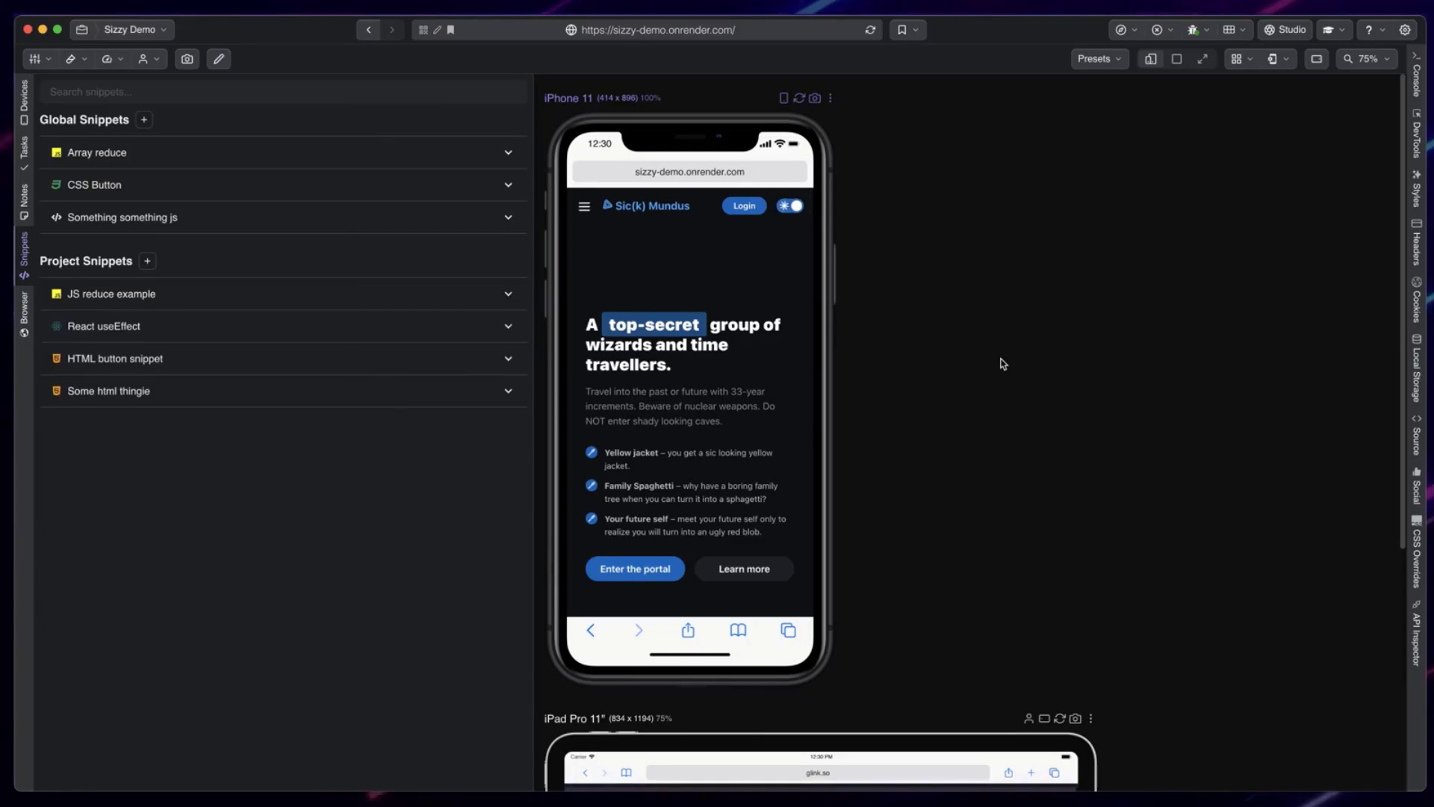
left_click(346, 151)
left_click(183, 92)
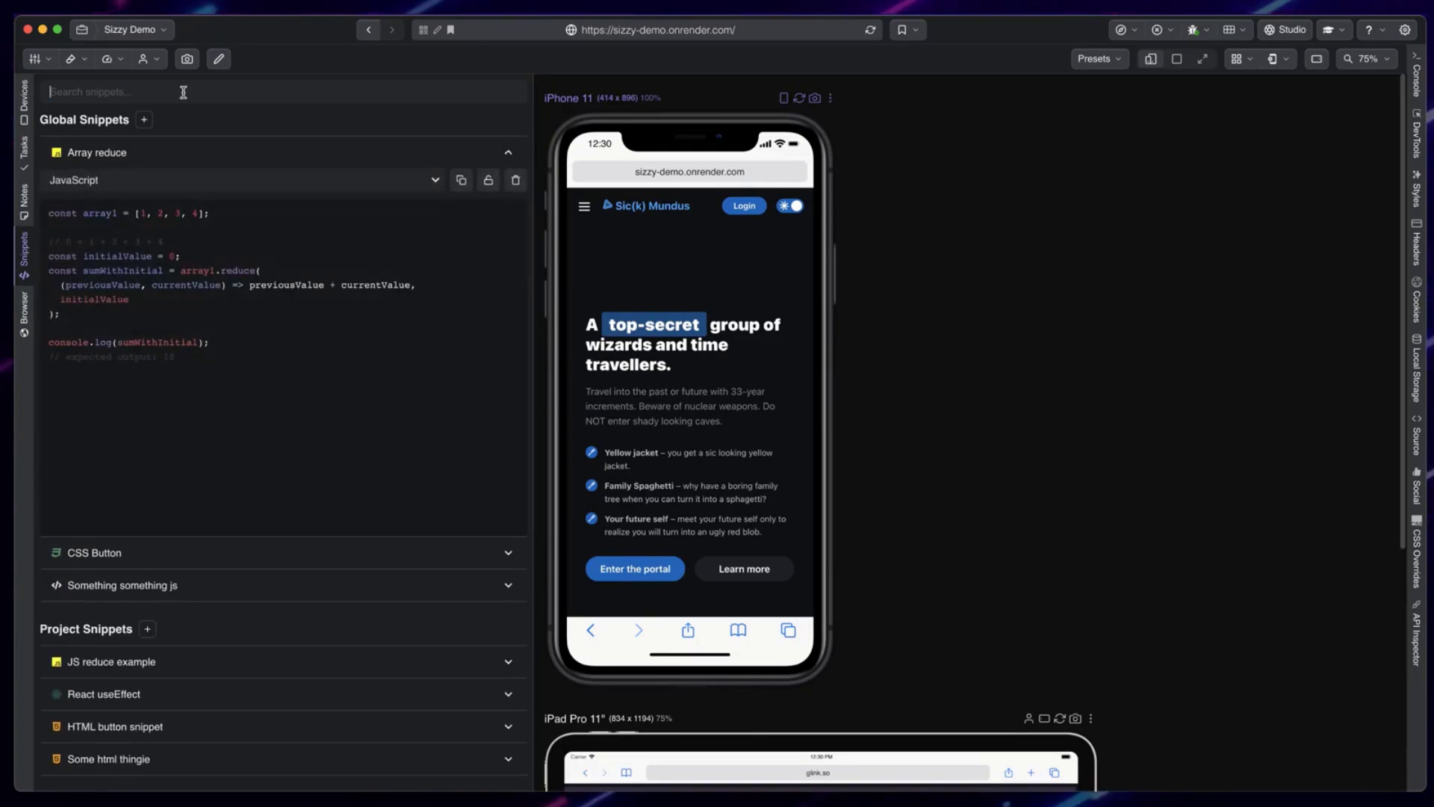
type("array")
key("super+a")
key("BackSpace")
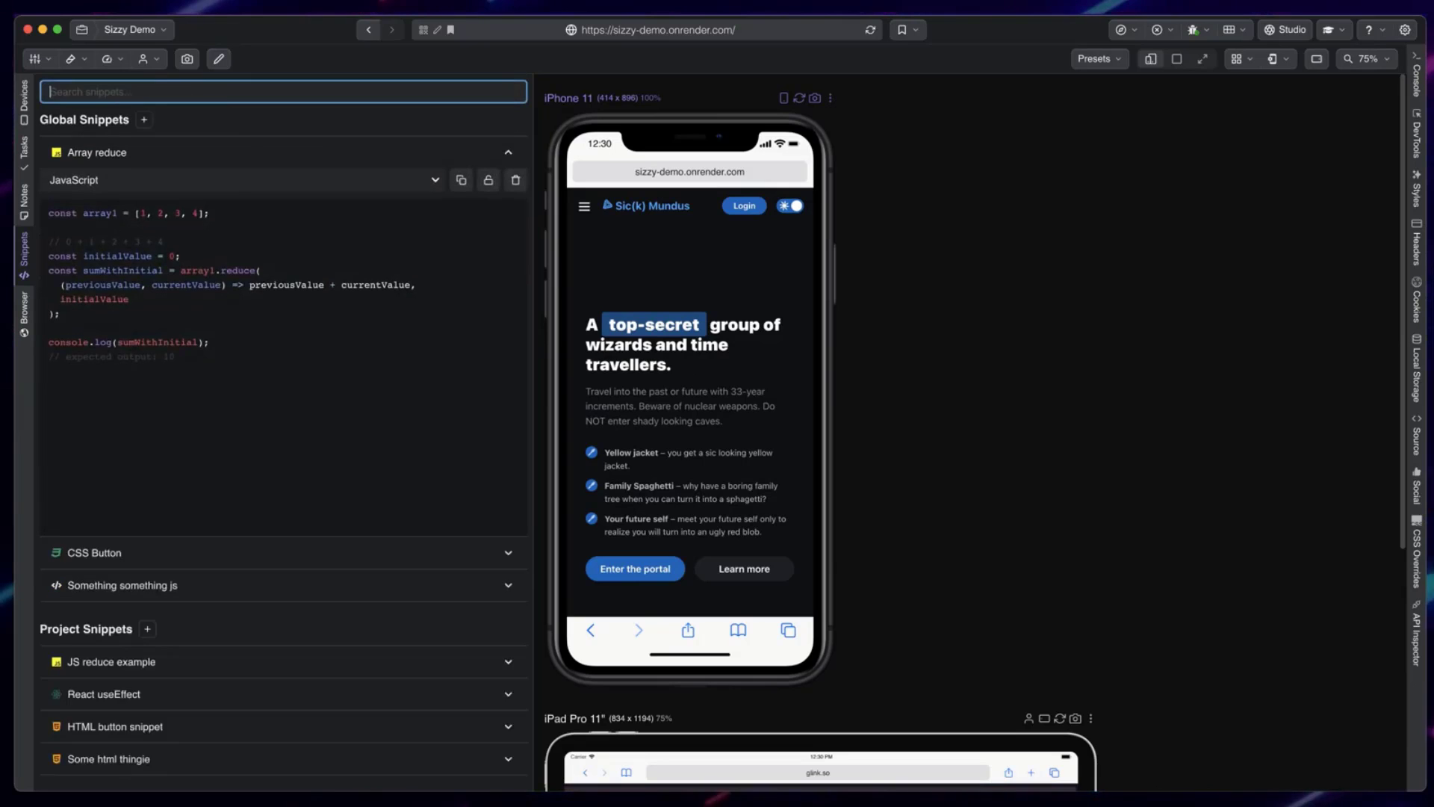
left_click(464, 152)
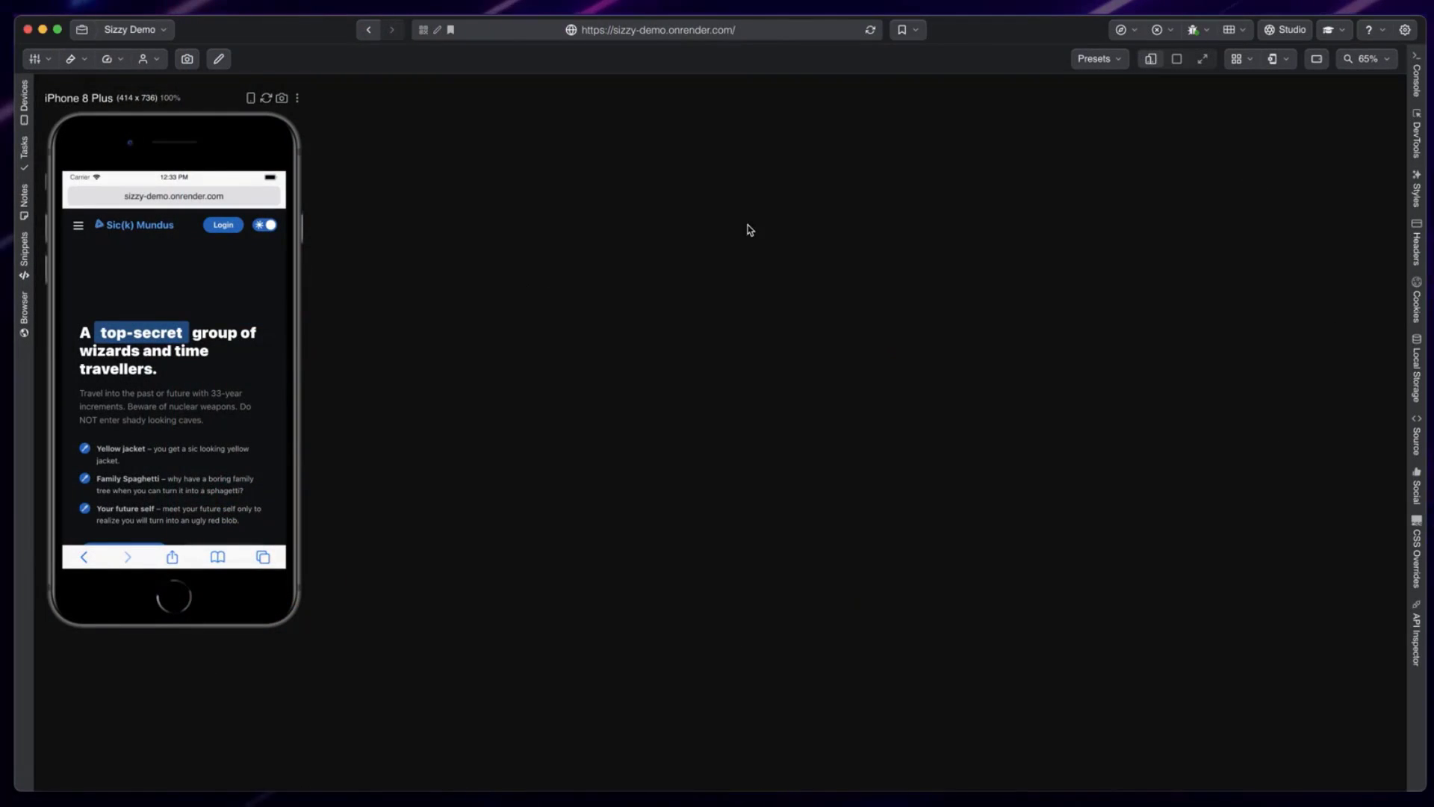
Step: Switch the workspace to the iPhones preset, to Float 5 devices, and back to iPhones
left_click(1116, 60)
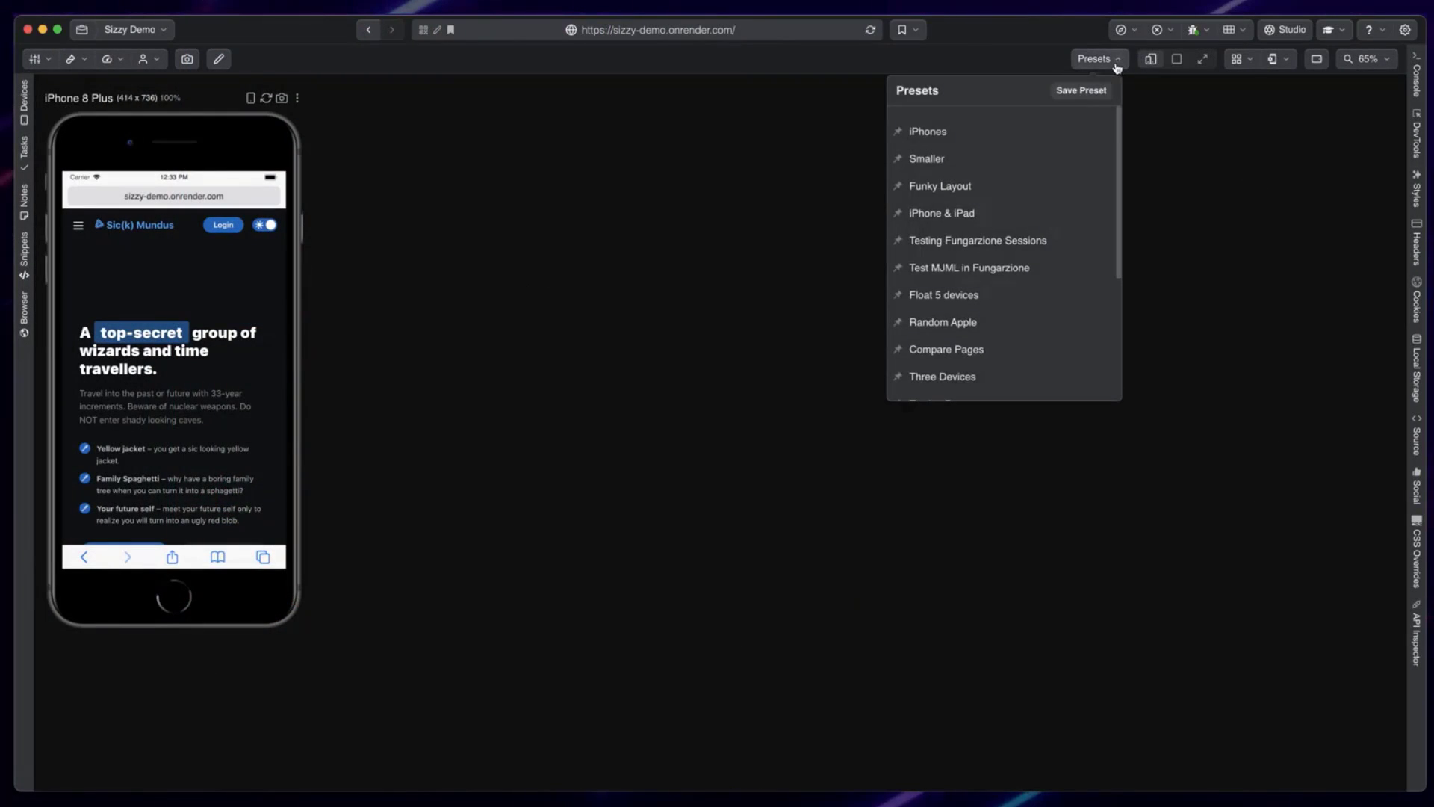
left_click(999, 138)
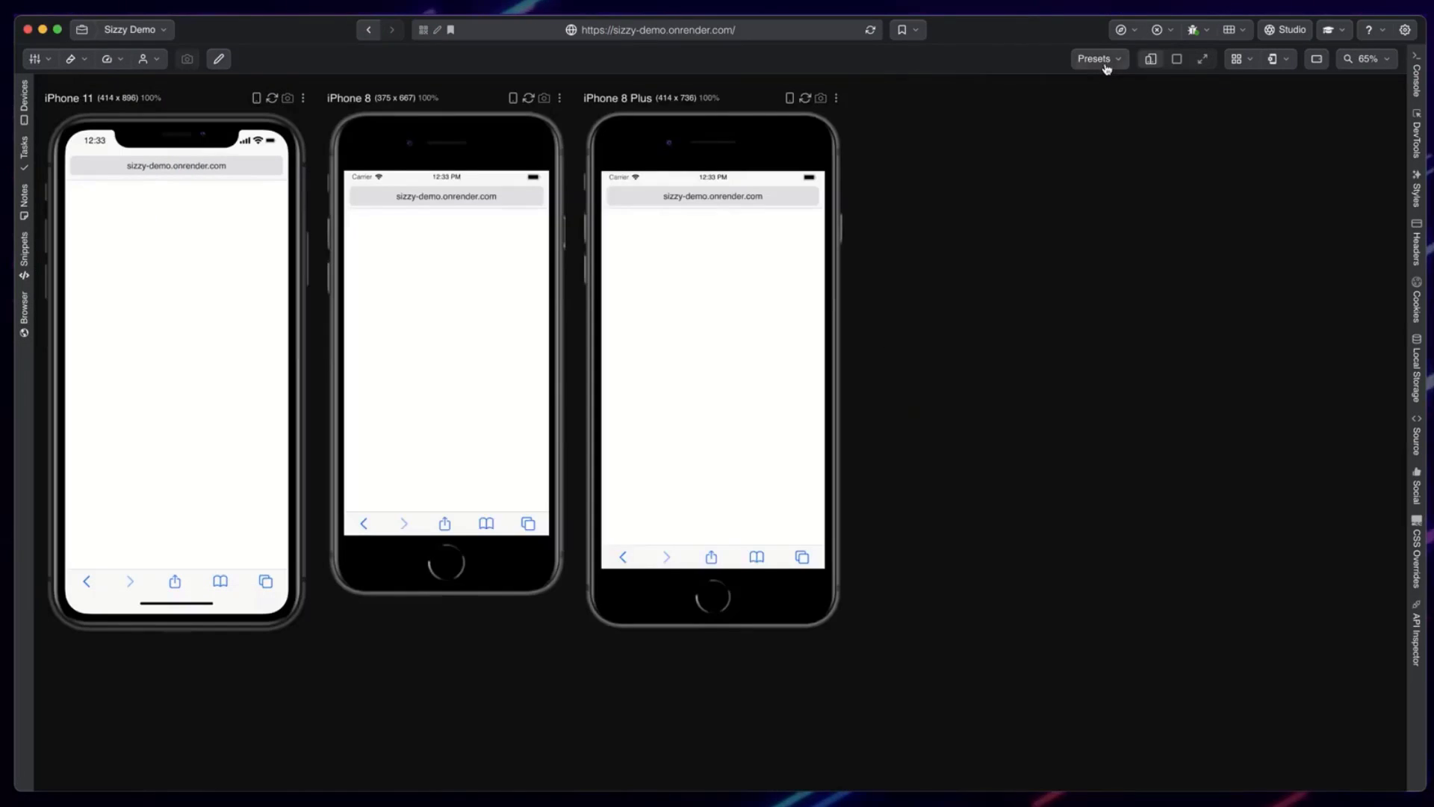
left_click(1109, 60)
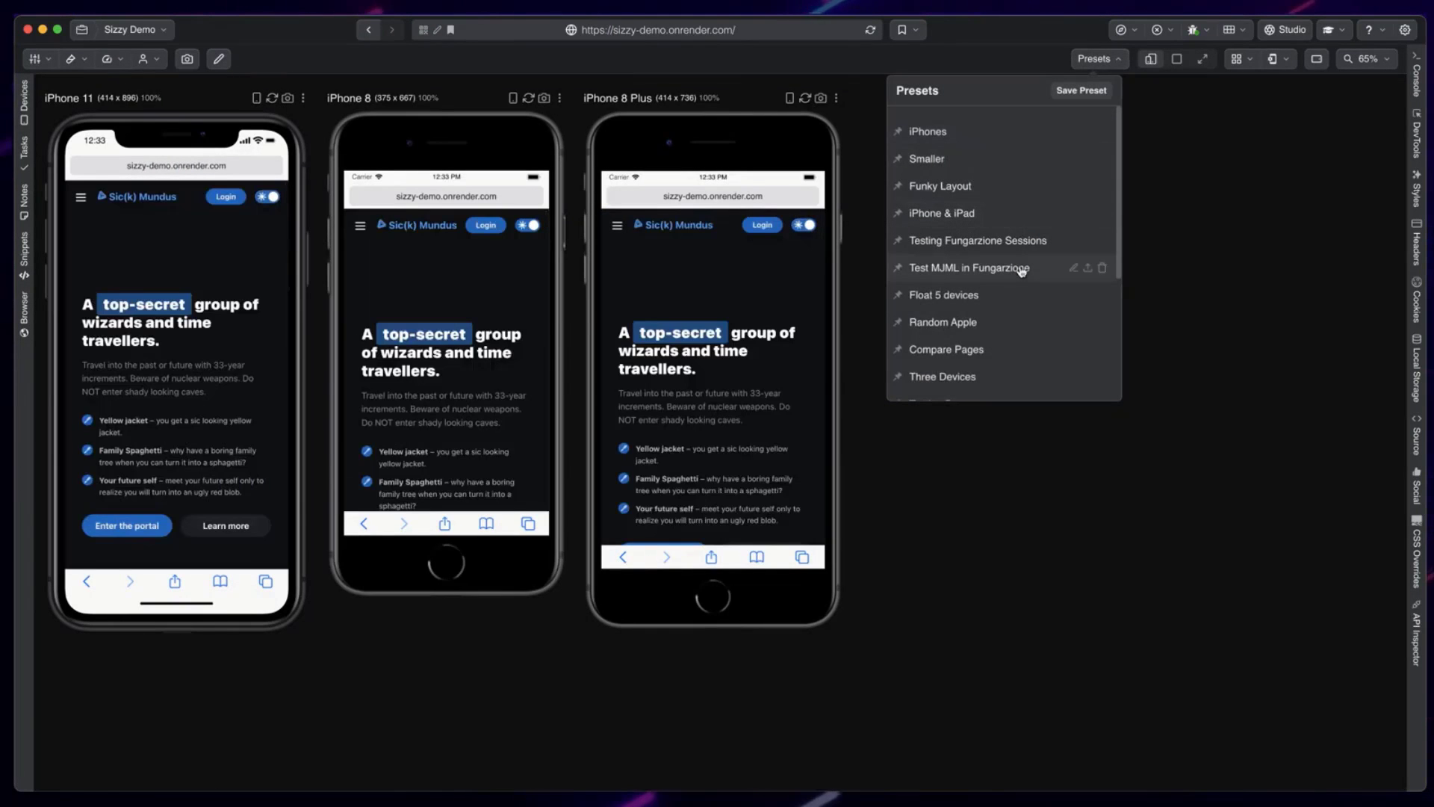
left_click(989, 298)
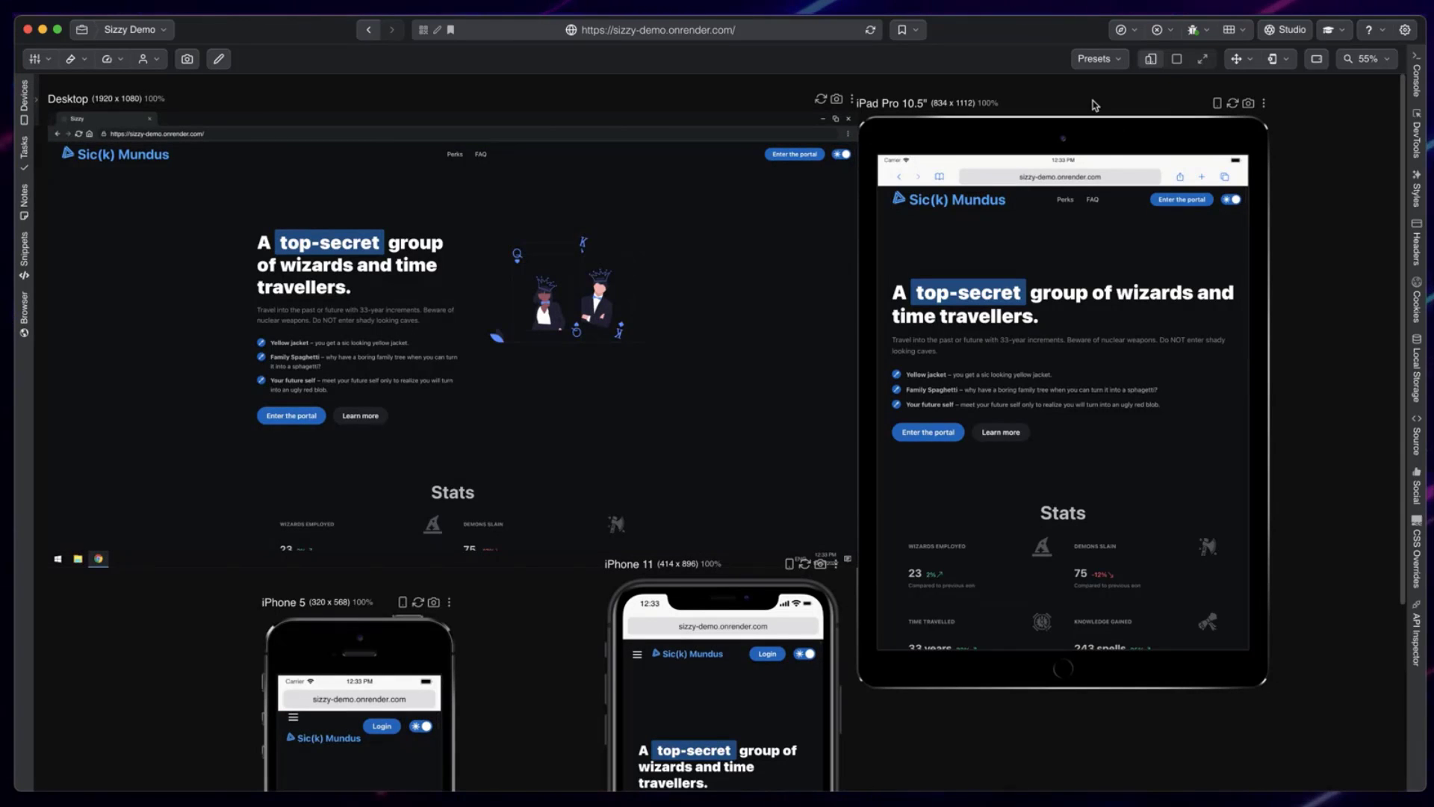
left_click(1098, 59)
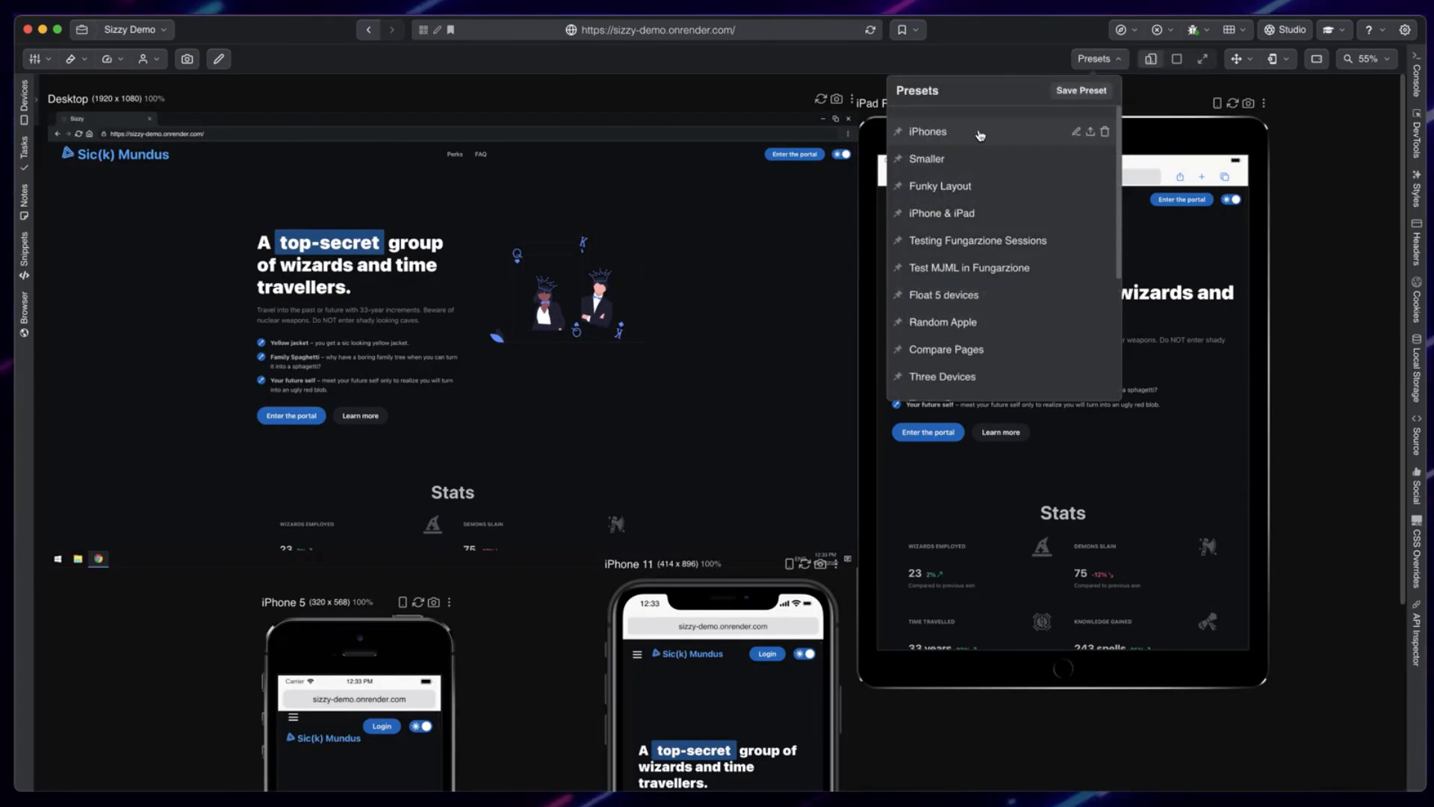
left_click(980, 135)
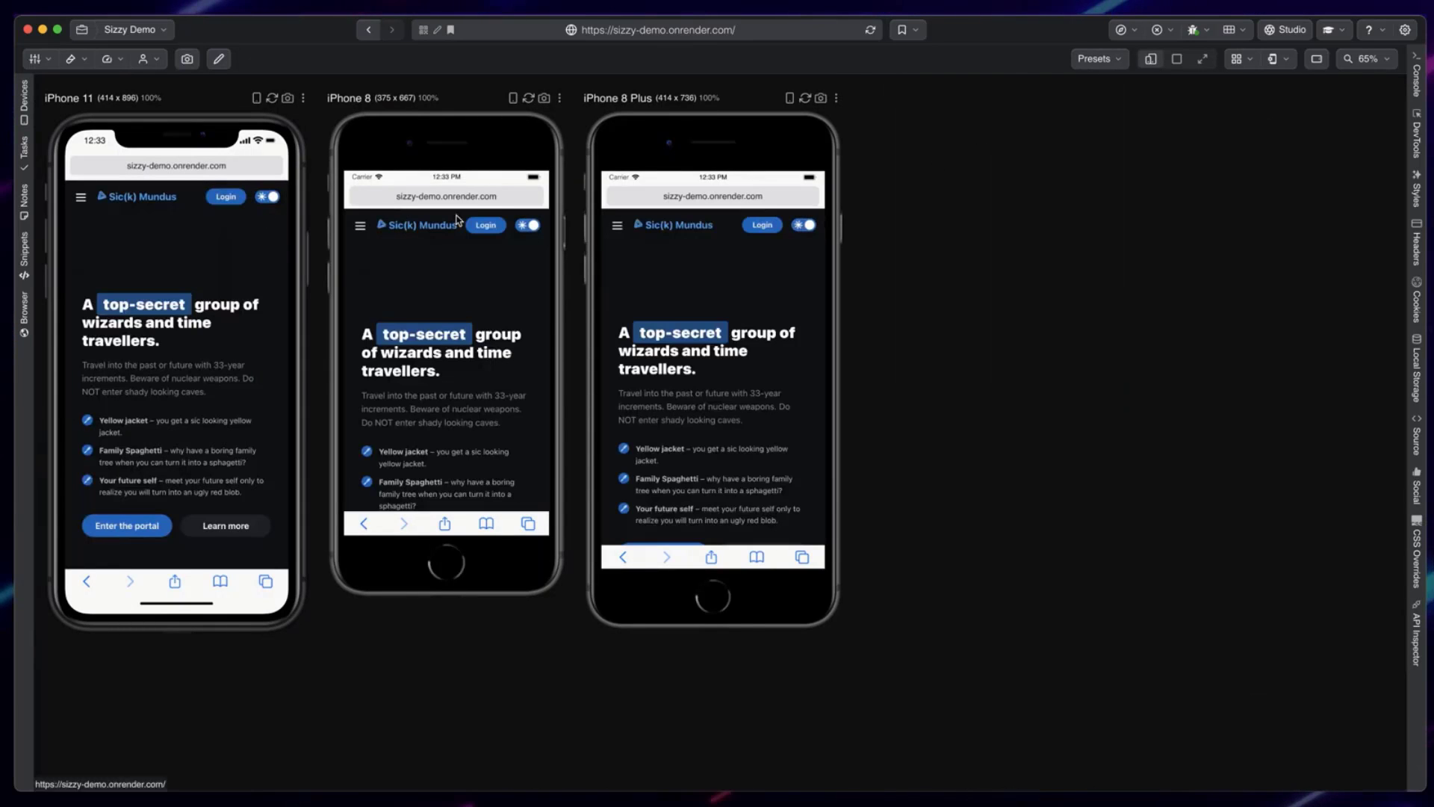
left_click(478, 195)
left_click(892, 205)
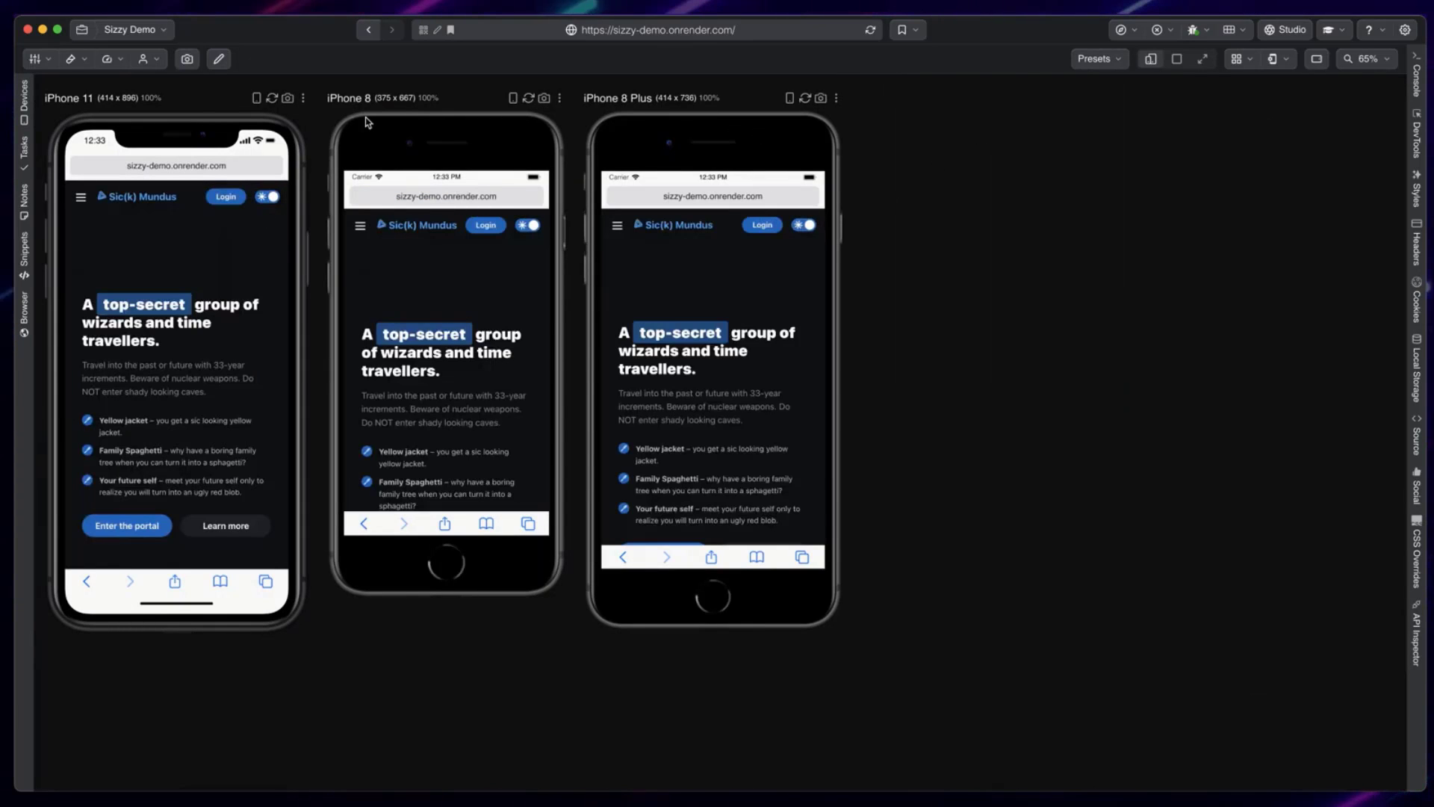
Step: Search the available devices for "ipad" and add the iPad Pro 11" to the workspace
left_click(22, 101)
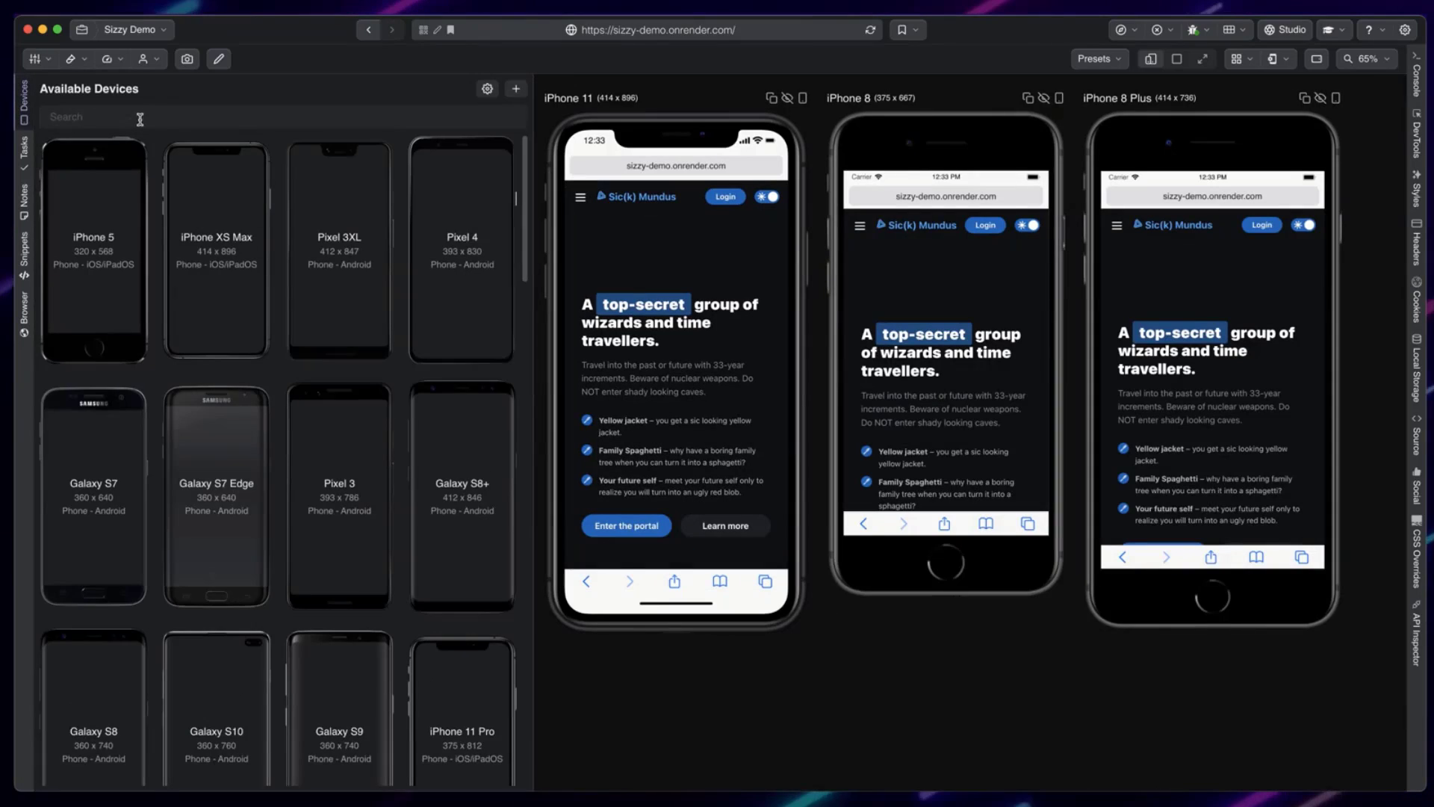
type("ipad")
left_click_drag(348, 267, 826, 266)
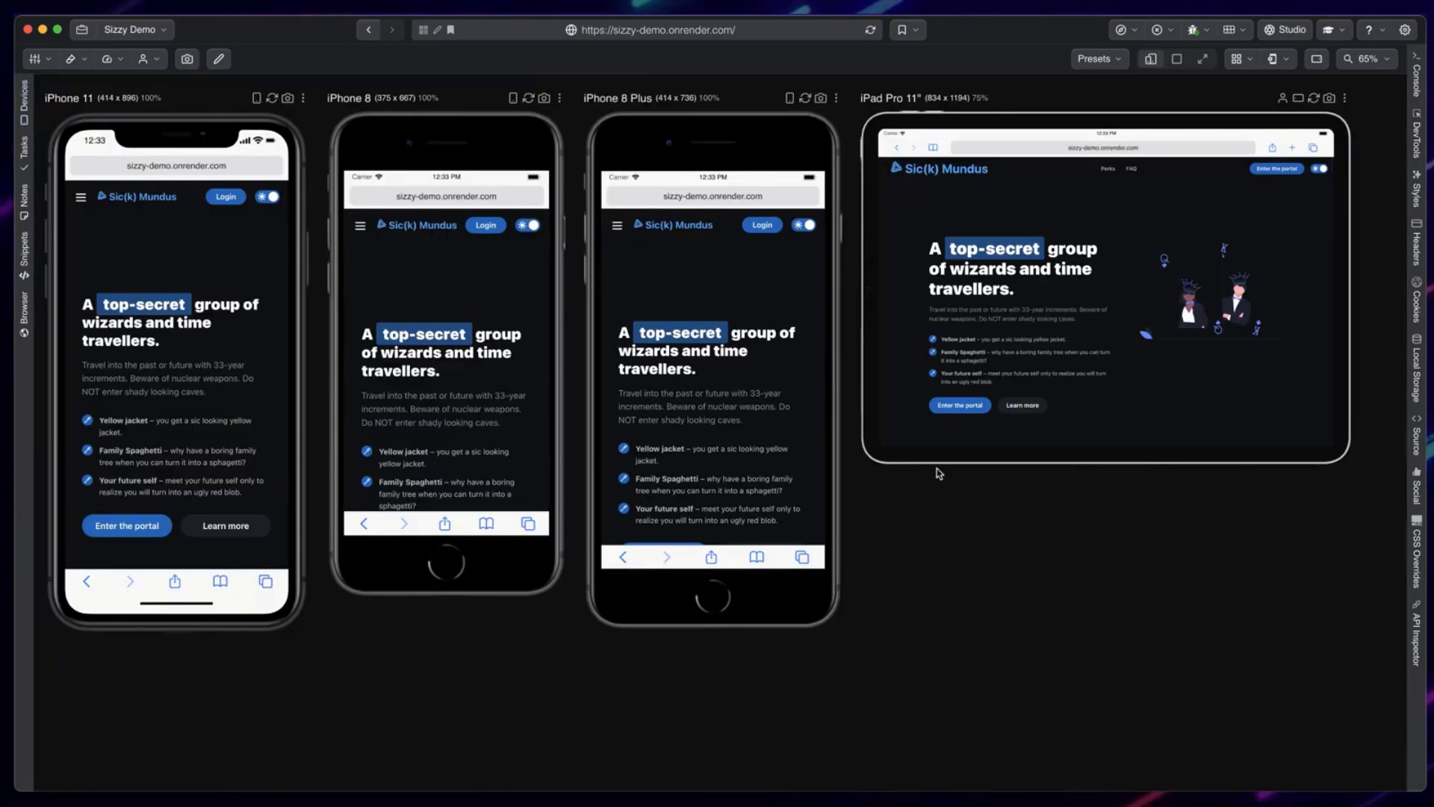
Step: Remove the iPhone 8 from the workspace and set the device alignment to Default
key("super+k")
type("remove iphone")
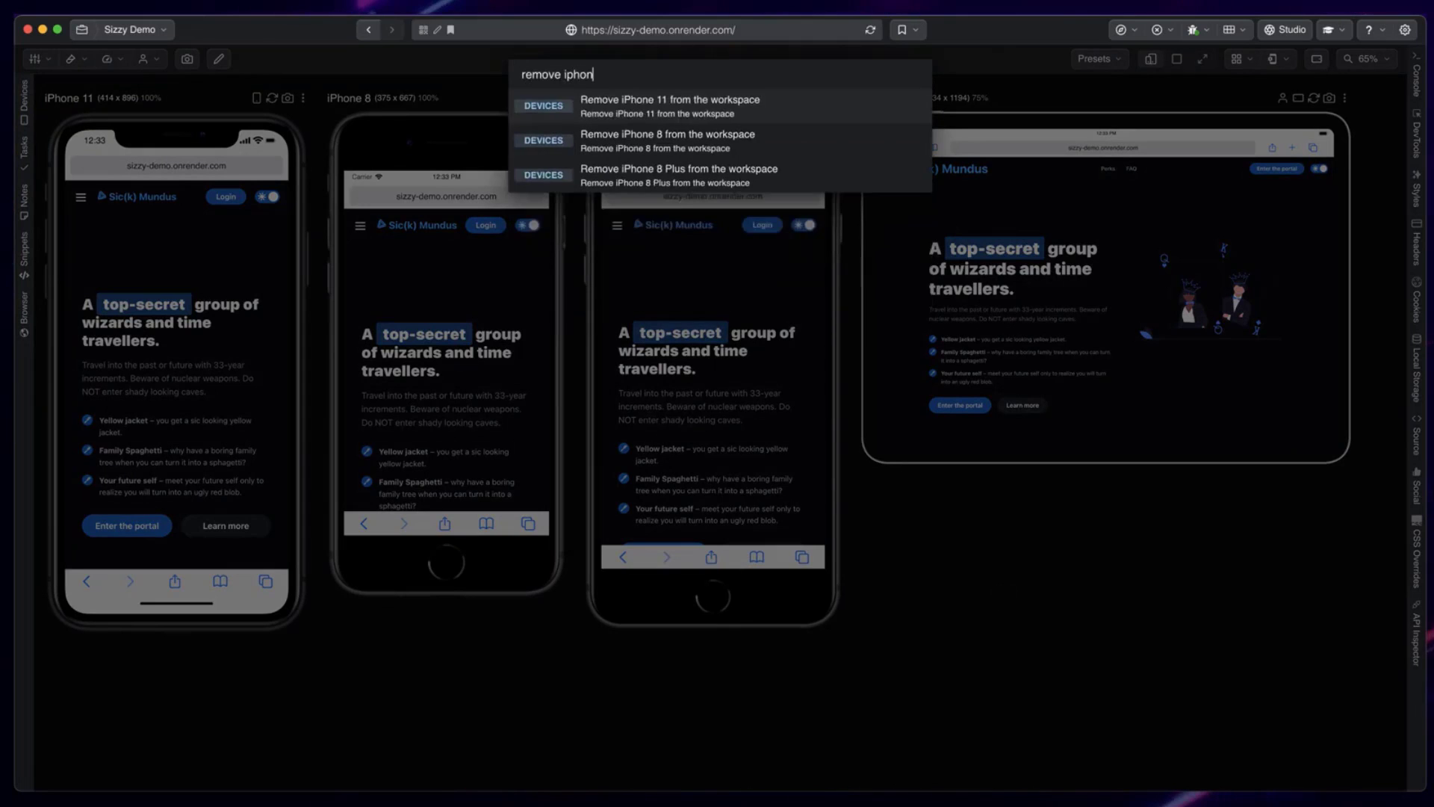
key("Down")
key("Return")
scroll(1054, 515, "down", 5)
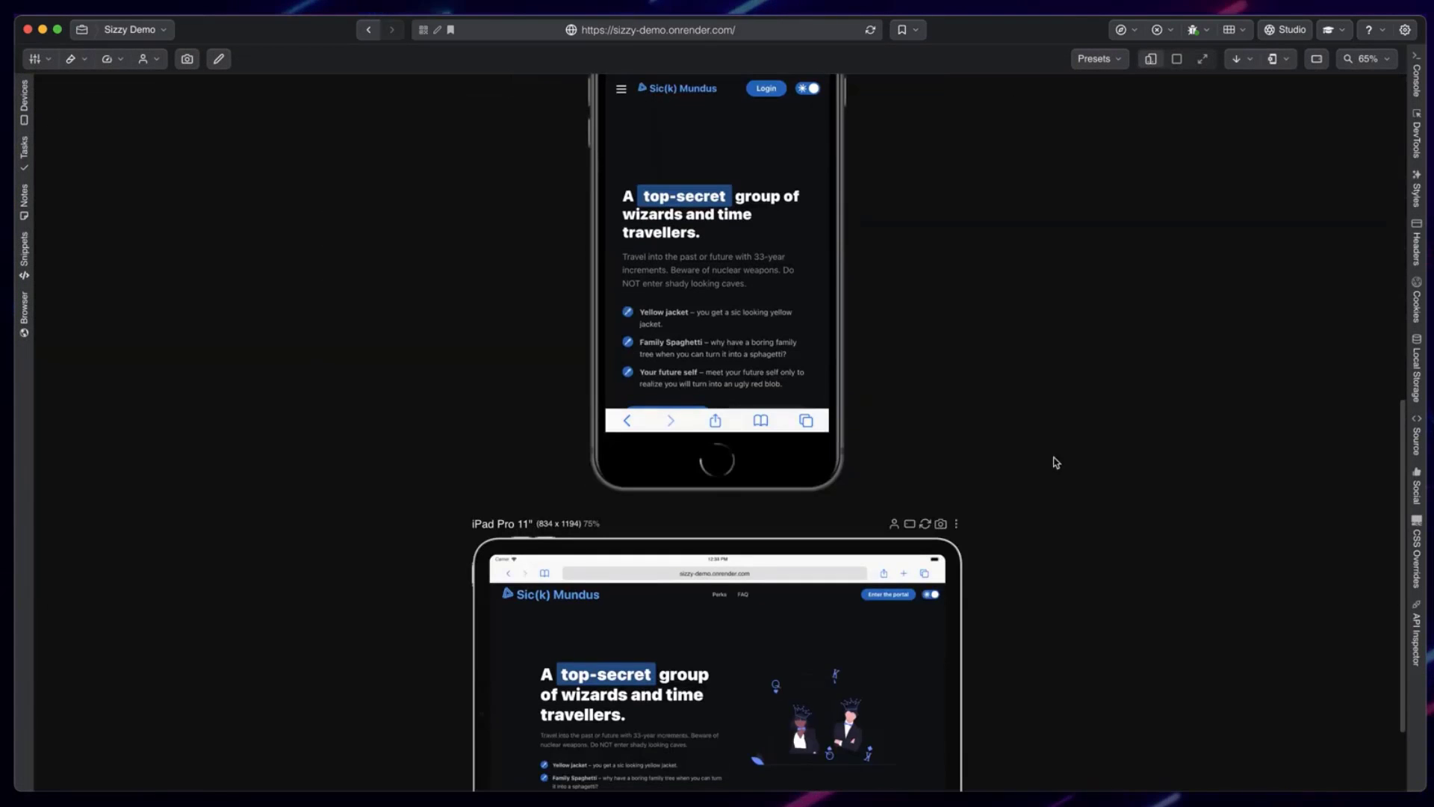
scroll(1156, 234, "up", 5)
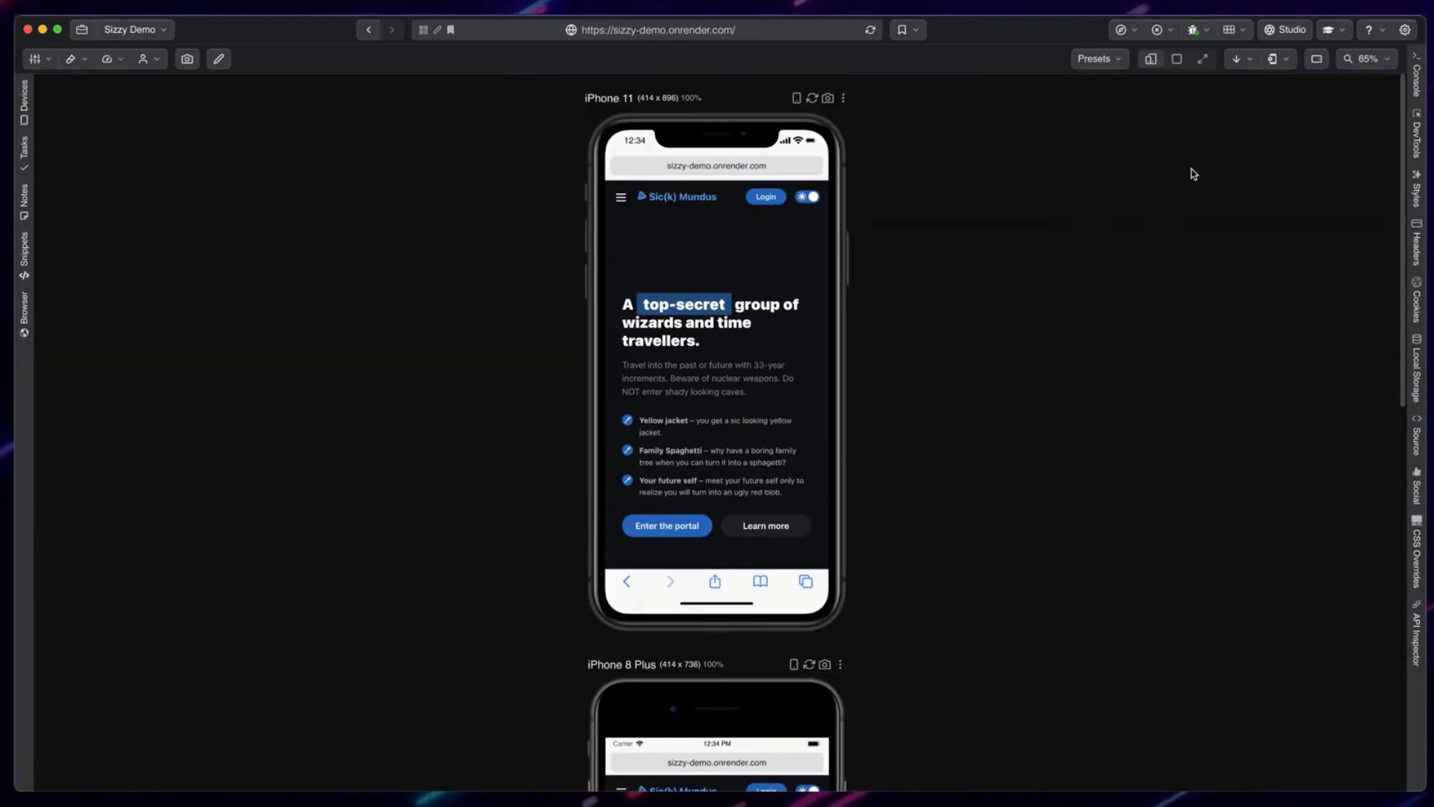
left_click(1238, 58)
left_click(1182, 93)
Step: Remove the iPhone 8 Plus from the workspace by searching the commands for "remove iphone"
key("super+k")
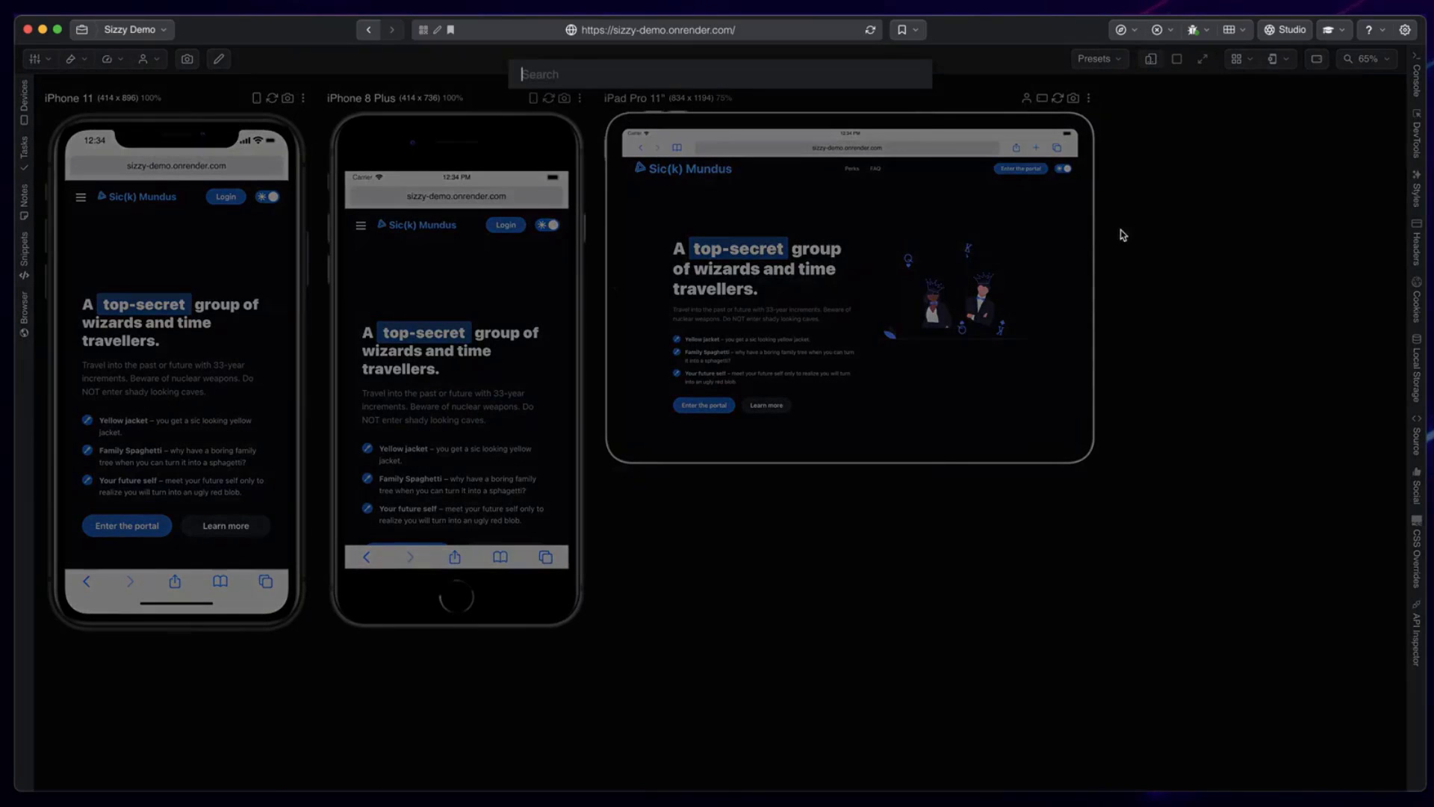
type("remove iphone")
key("Down")
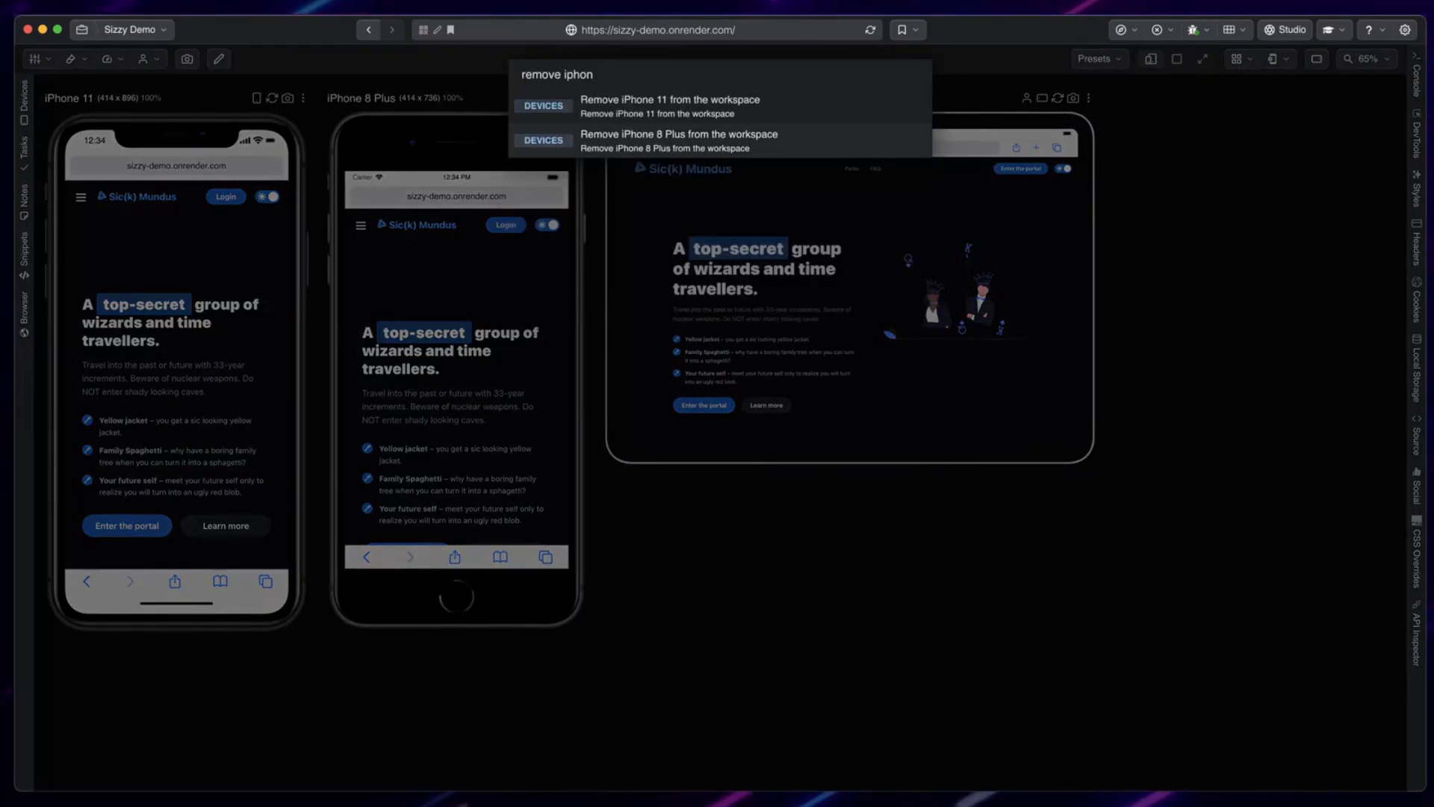
key("Return")
key("super+k")
type("remove iphone")
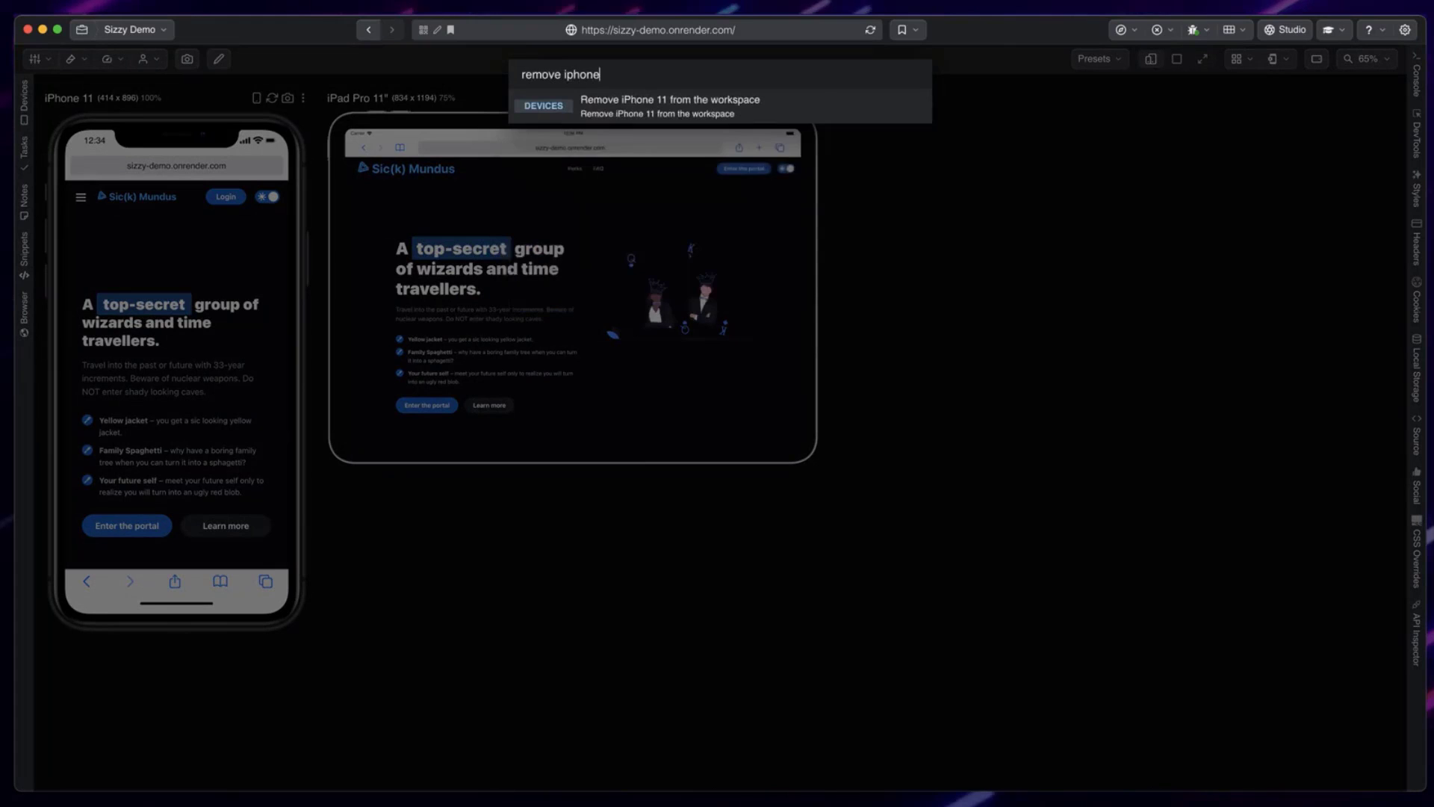
key("Return")
Step: Search the commands for "ipad" and add the iPad Pro 12.9" - Clone - Clone to the workspace
key("super+k")
type("ipad")
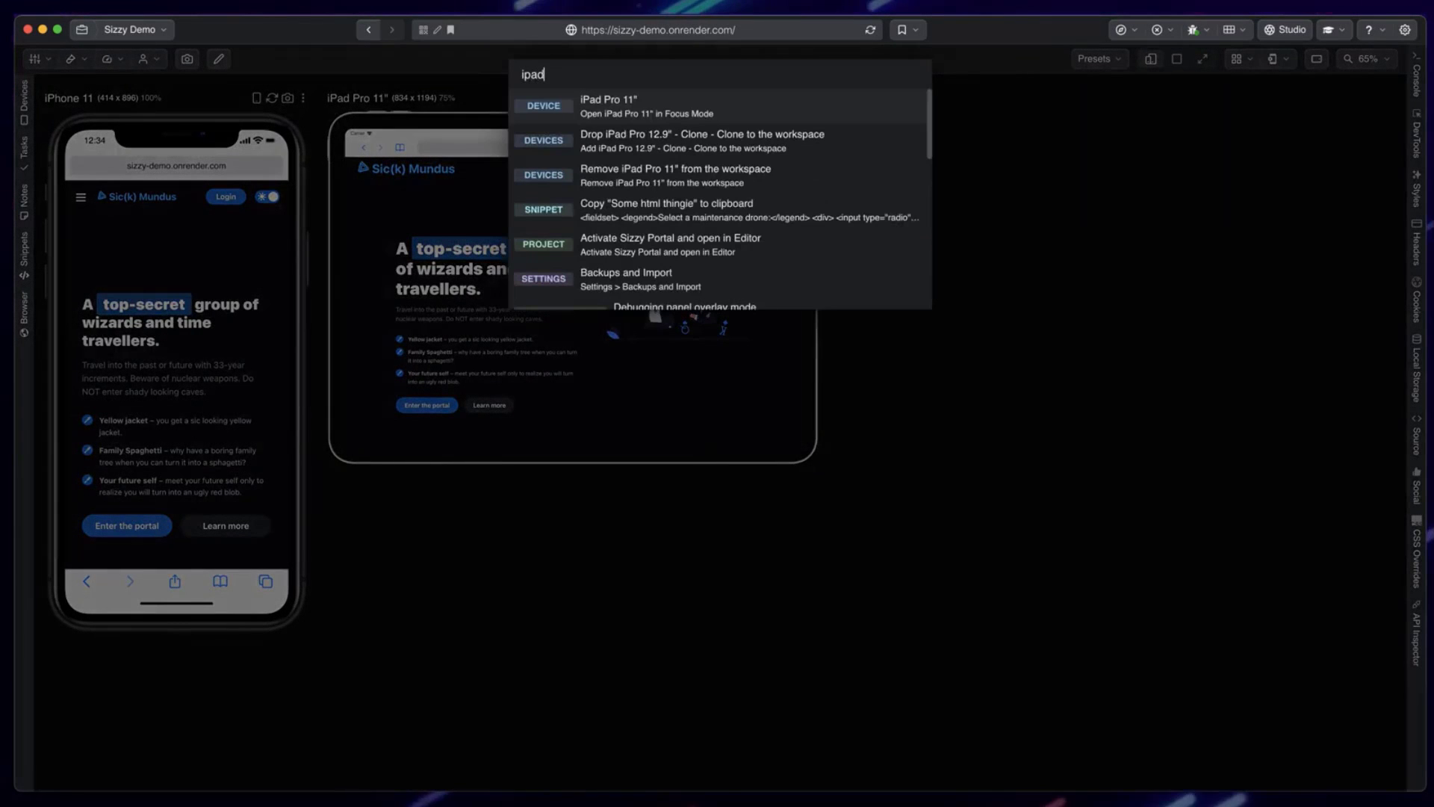
key("Down")
key("Return")
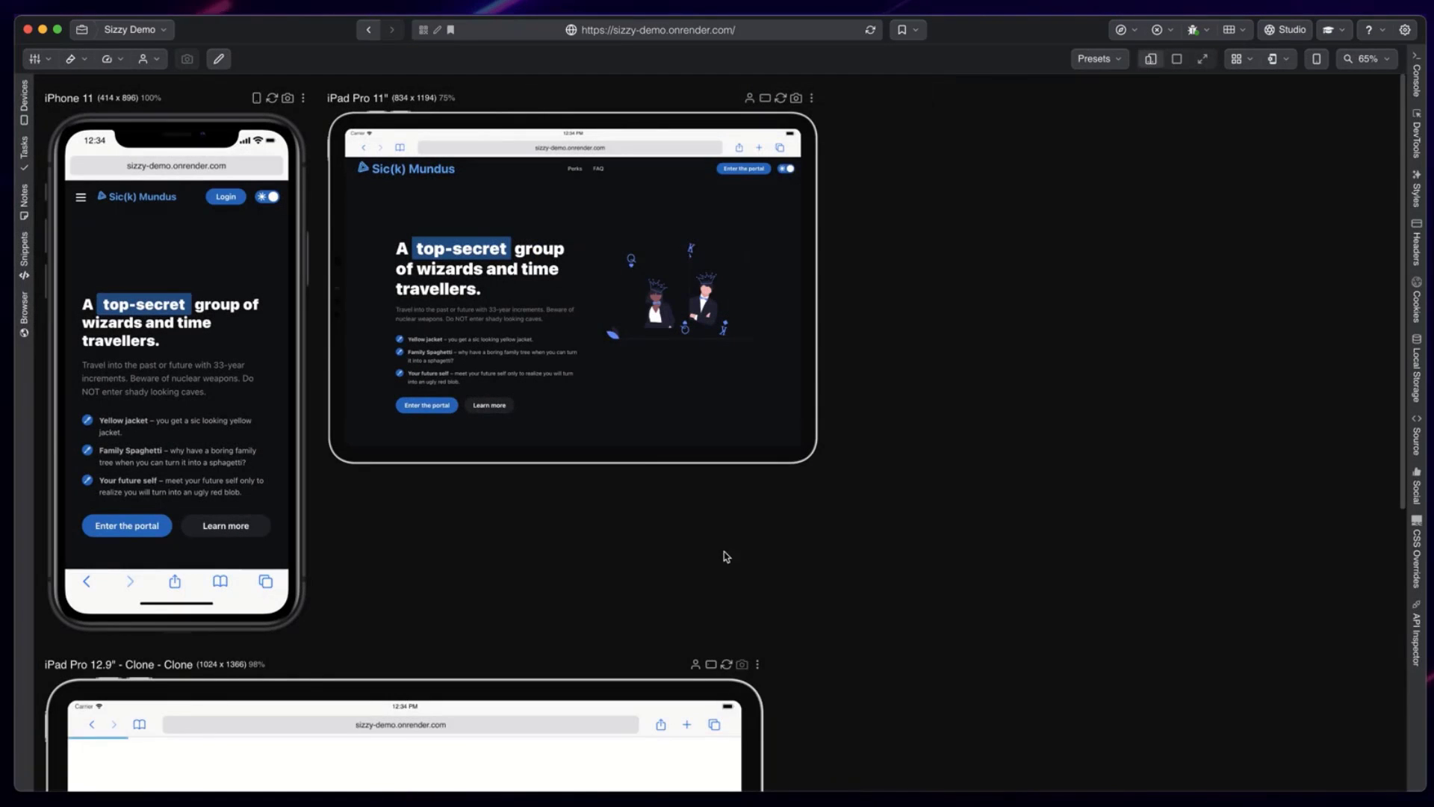
Step: Set the workspace zoom to 50% and enlarge the iPad Pro 11" slightly to about 77%
key("super+minus")
key("super+minus")
key("super+minus")
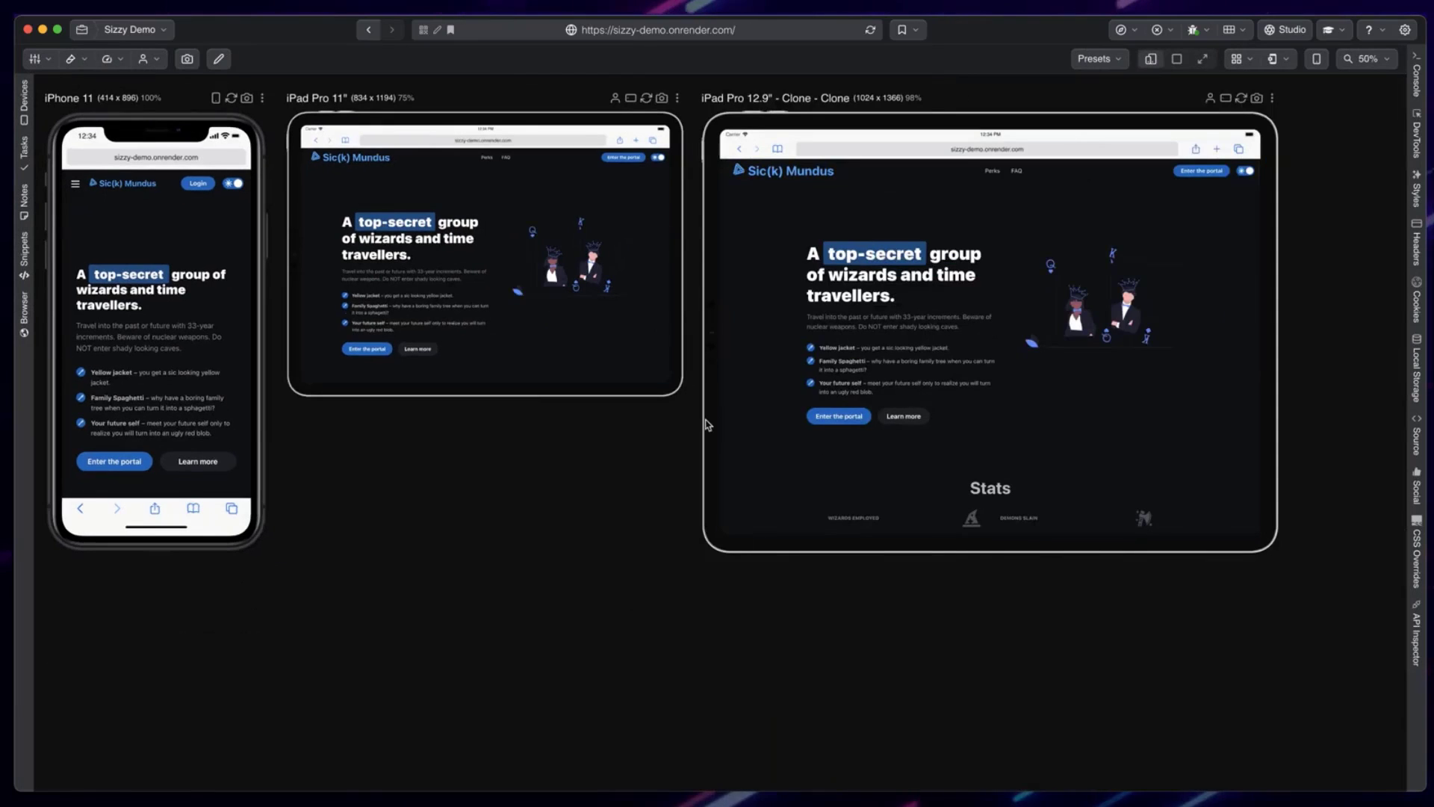
left_click_drag(677, 388, 690, 401)
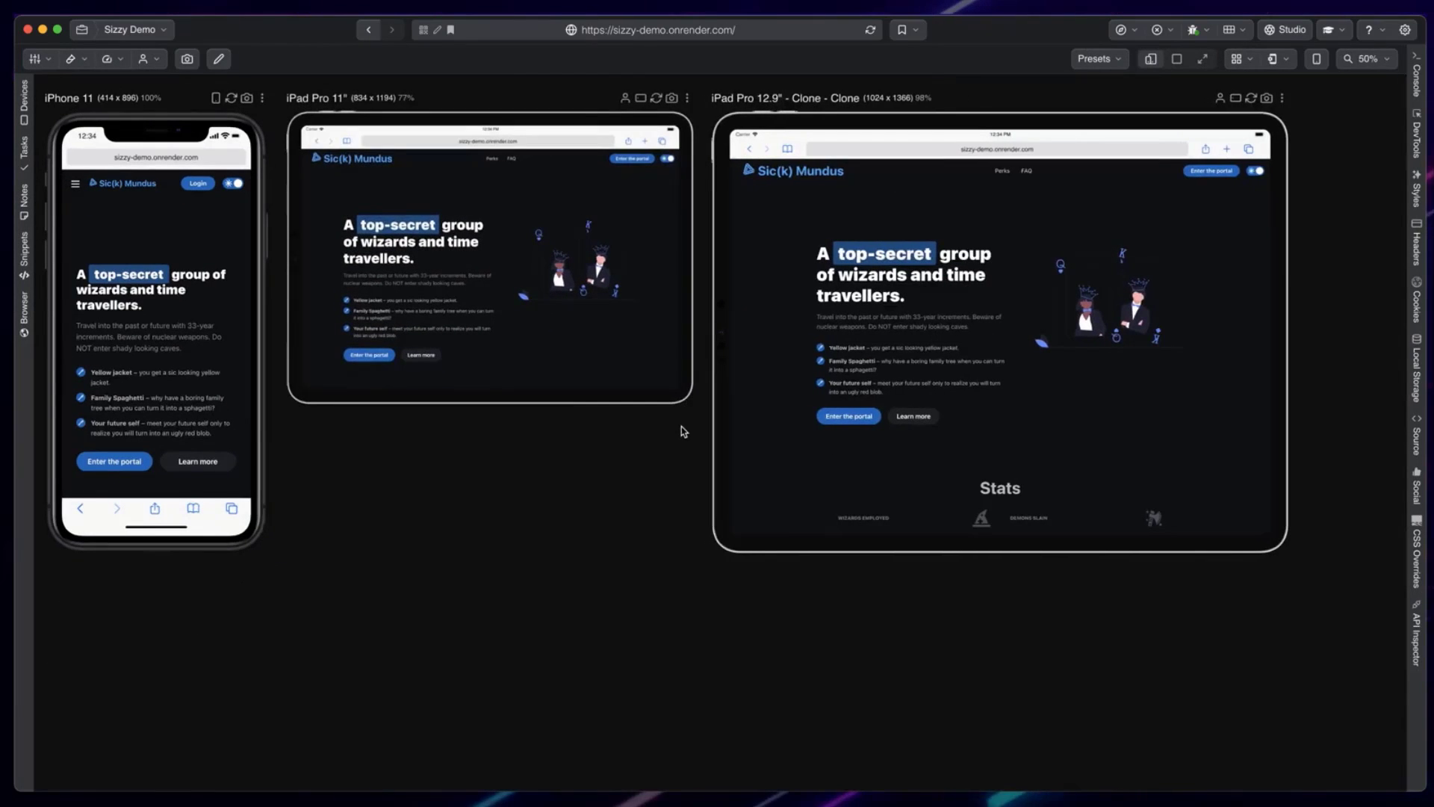
Step: Start a new preset named "My favorite devices" from the current workspace, and cancel it without saving
left_click(1098, 59)
left_click(1078, 92)
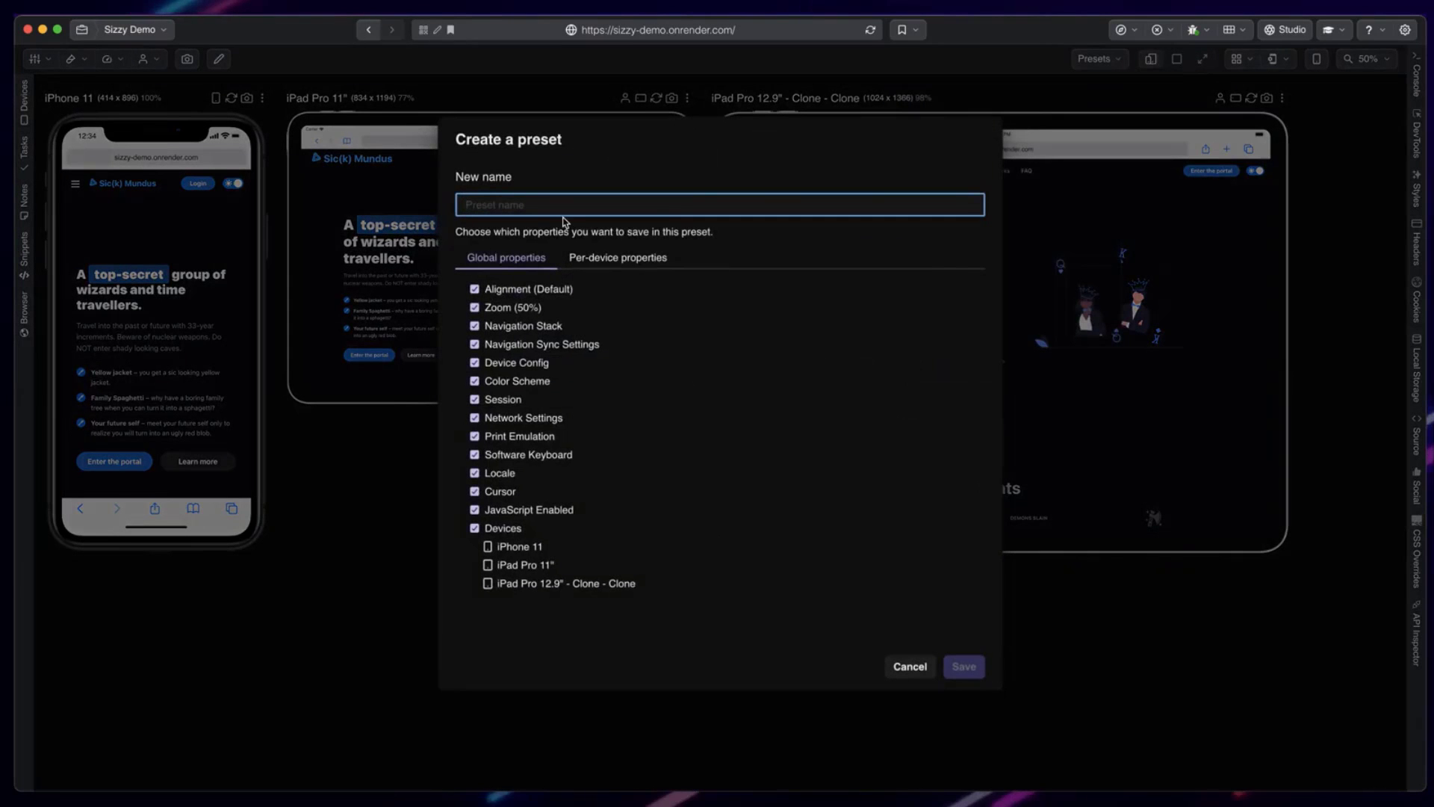
type("My favorite devices")
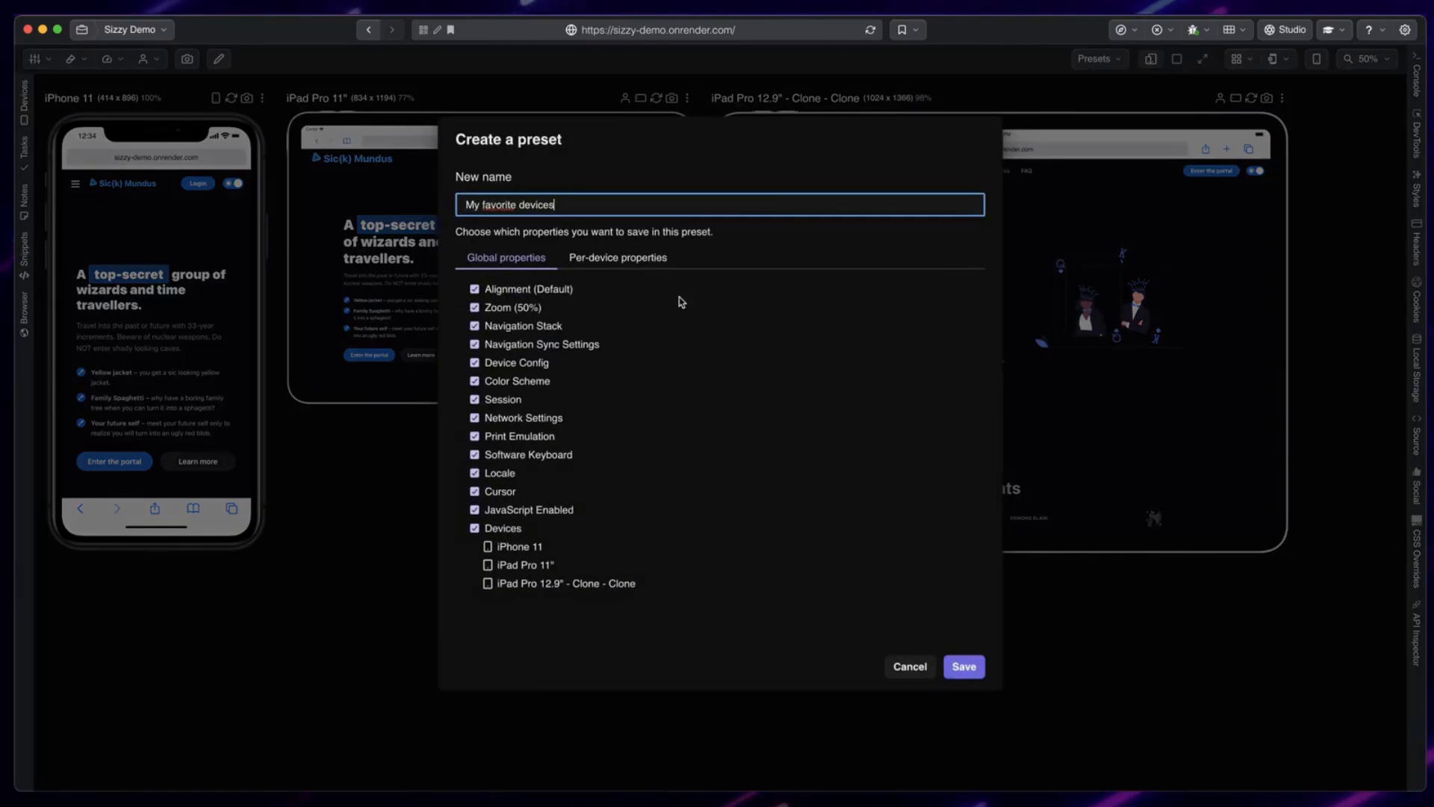
key("super+a")
left_click(906, 668)
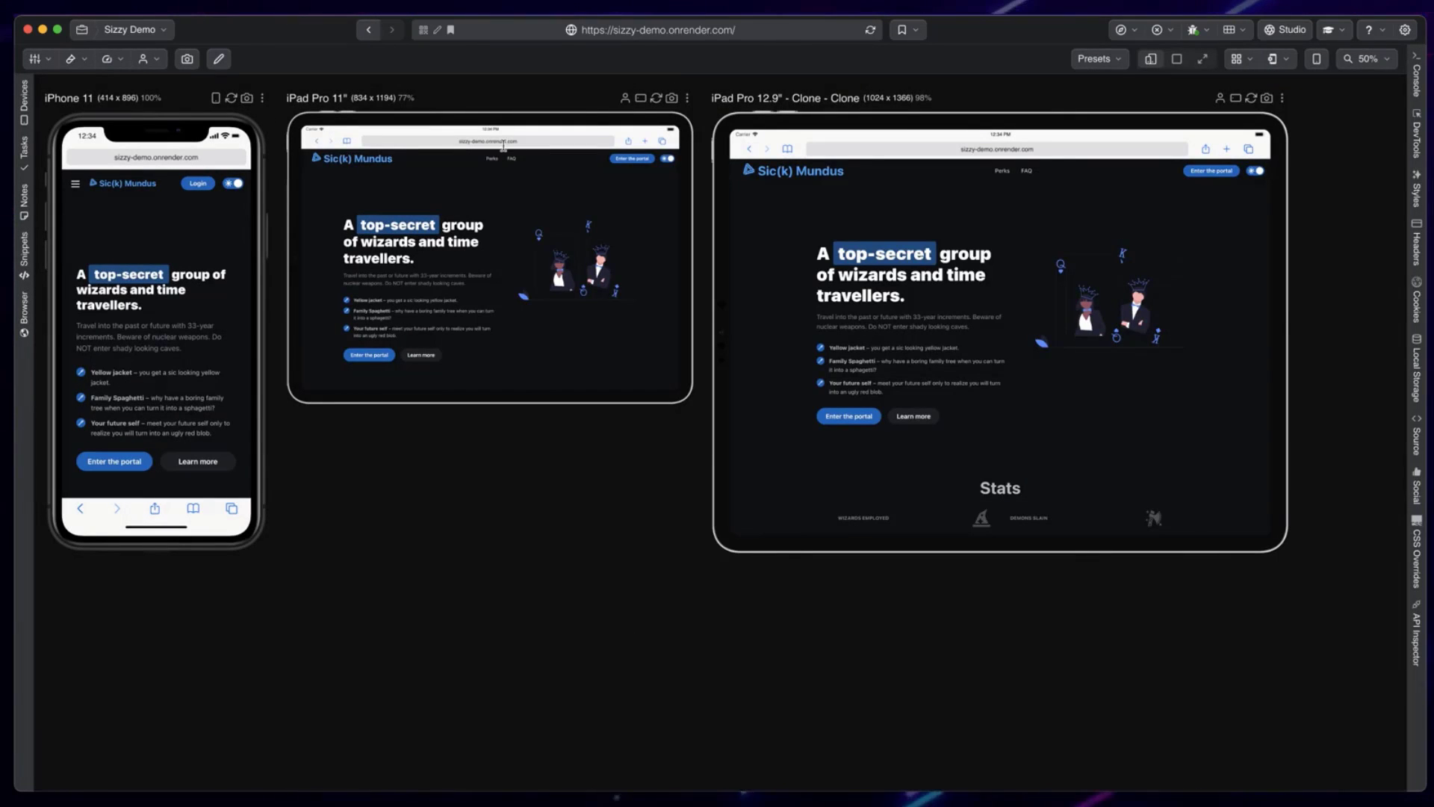
Step: Disable all synchronizations across the devices
left_click(40, 58)
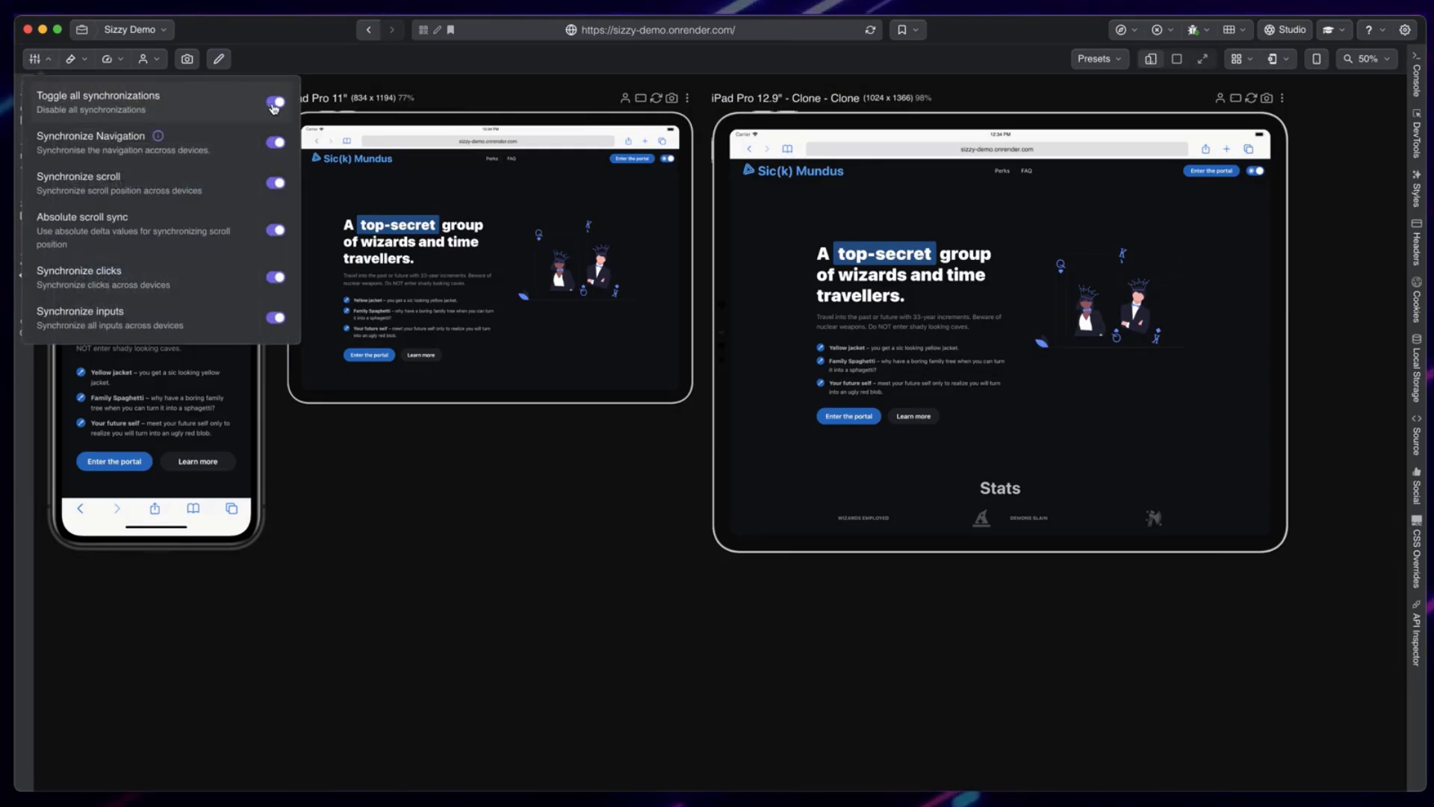
left_click(372, 488)
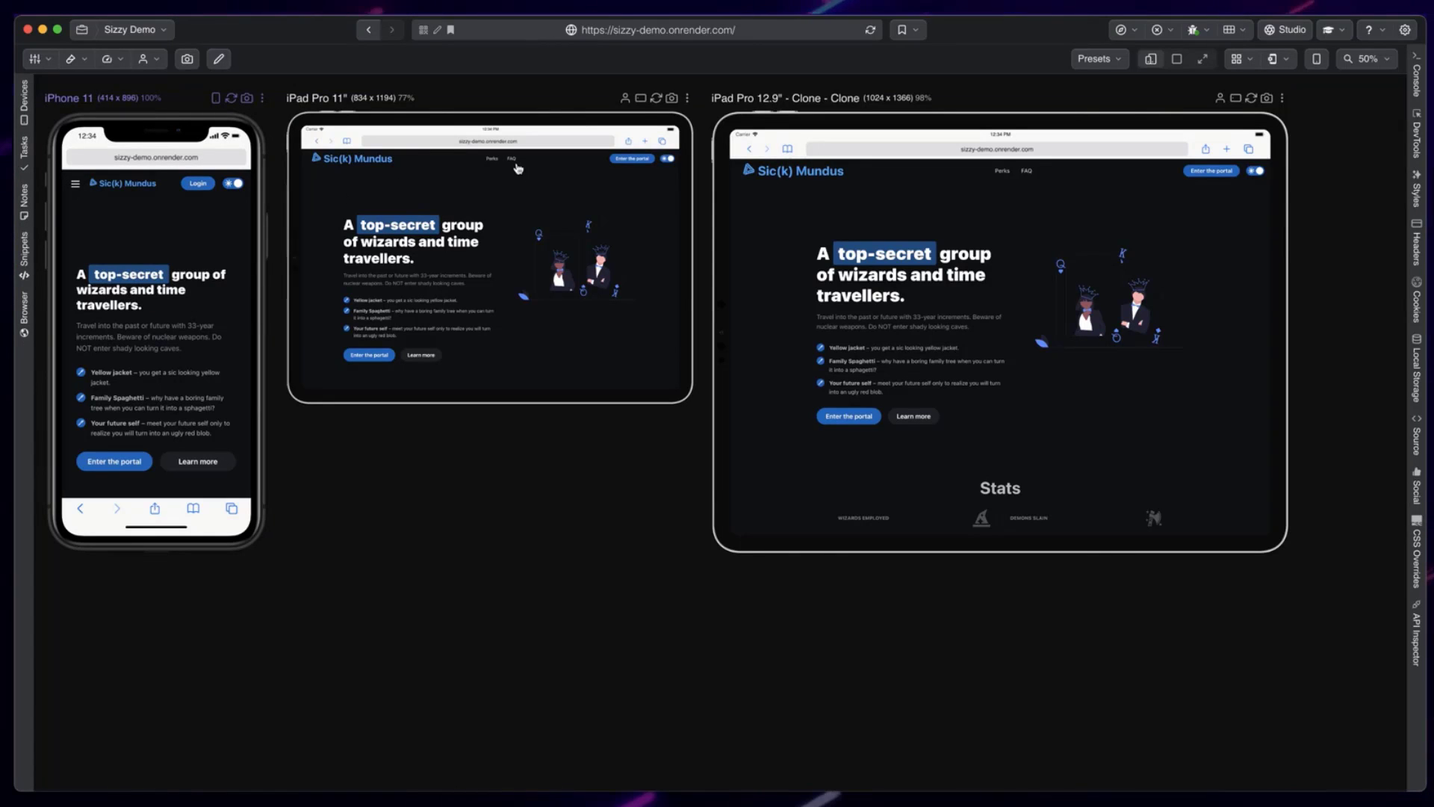
Step: Open the login page on the iPad Pro 11" and the FAQ page on the iPad Pro 12.9", checking each device's address
left_click(381, 358)
left_click(1026, 171)
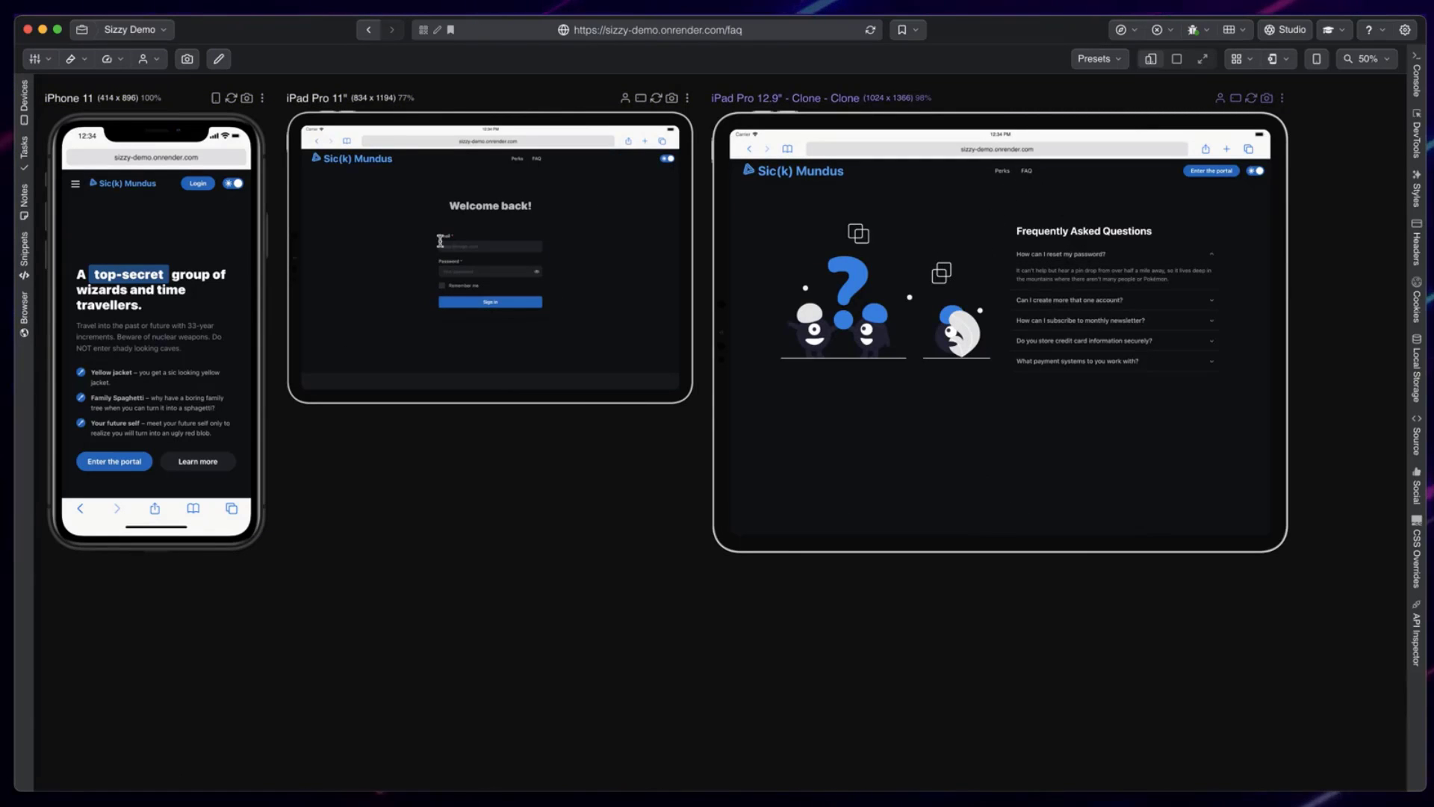
left_click(564, 140)
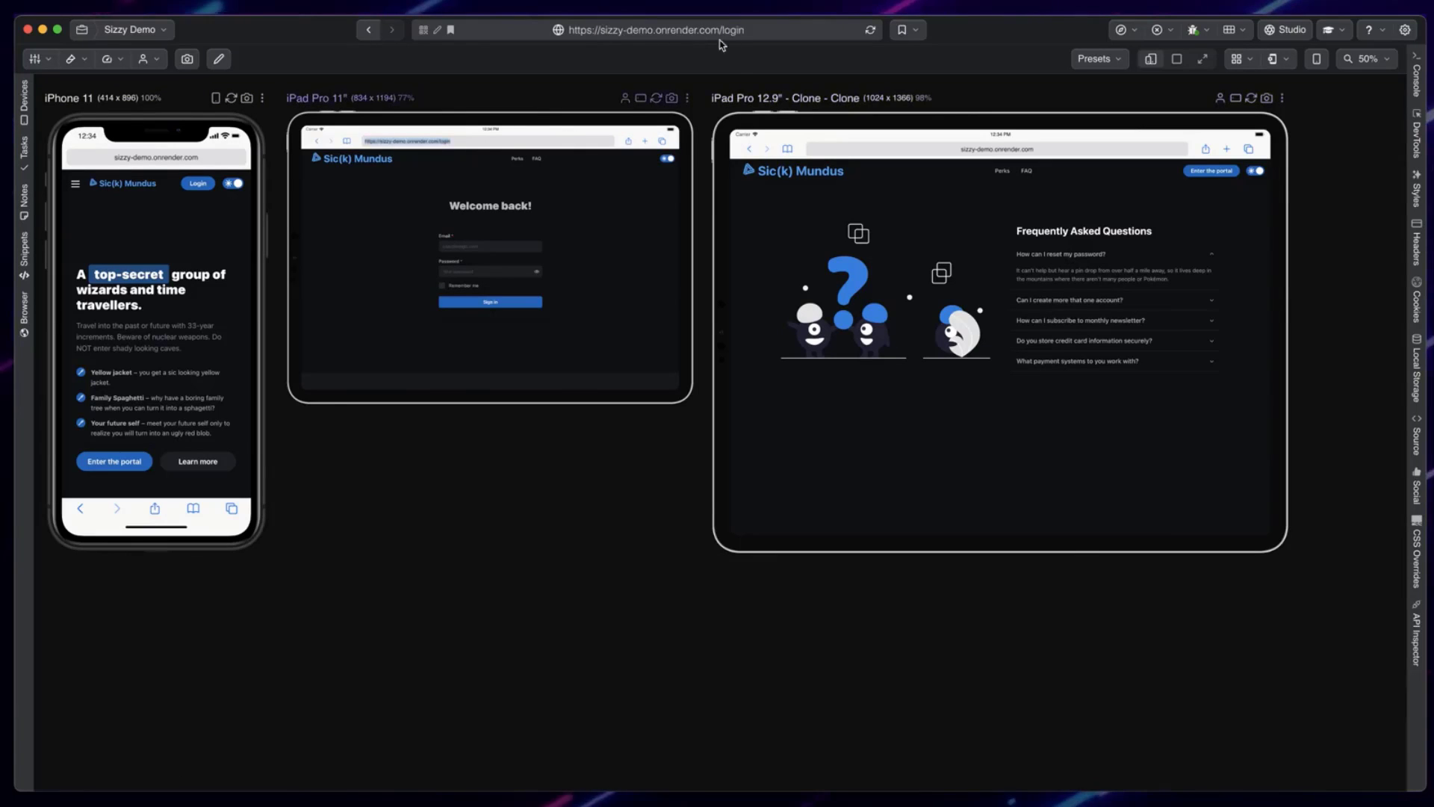
left_click(926, 149)
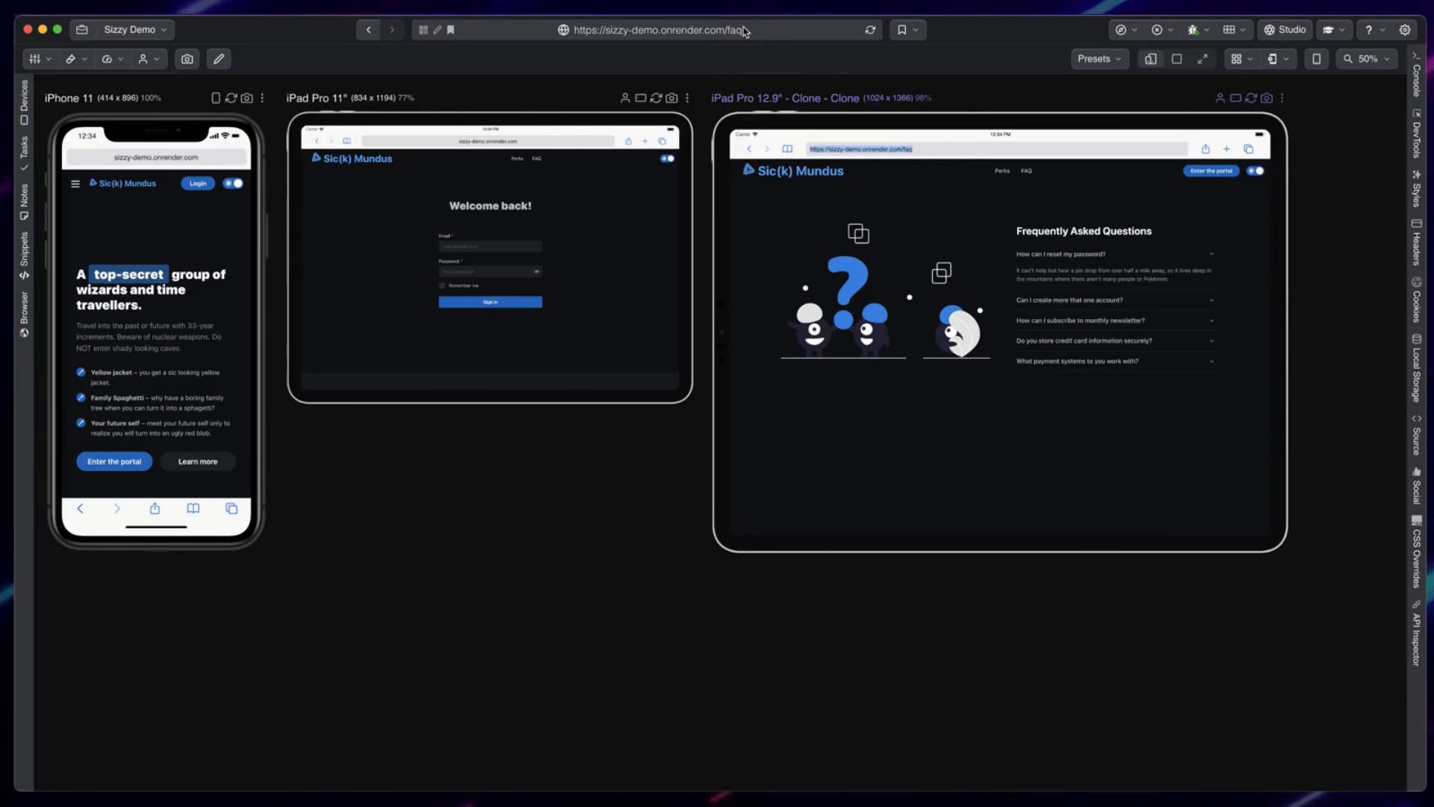
left_click(665, 465)
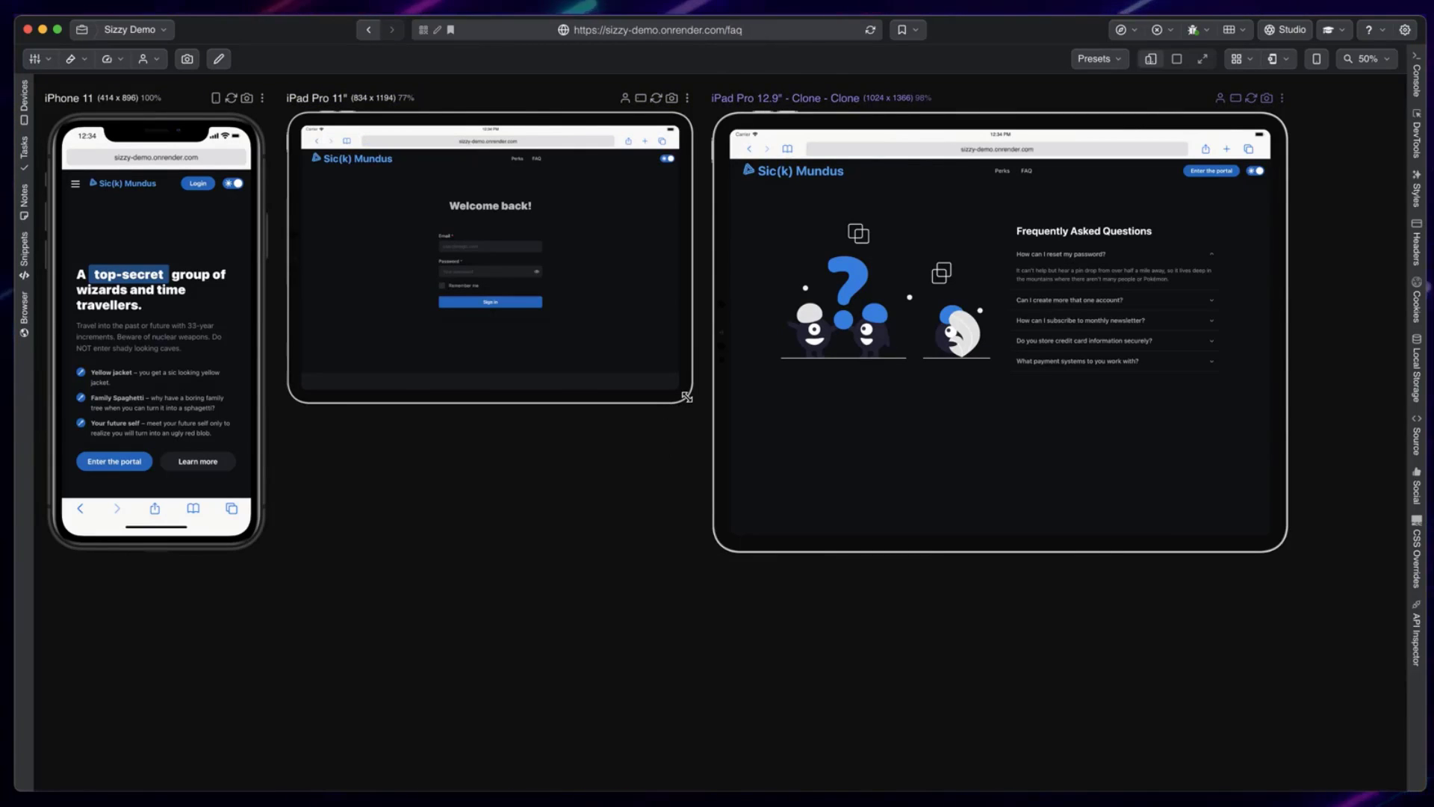
Step: Enlarge the iPad Pro 11" to about 90% and assign the "User 1" session to the iPhone 11
left_click_drag(681, 407, 749, 451)
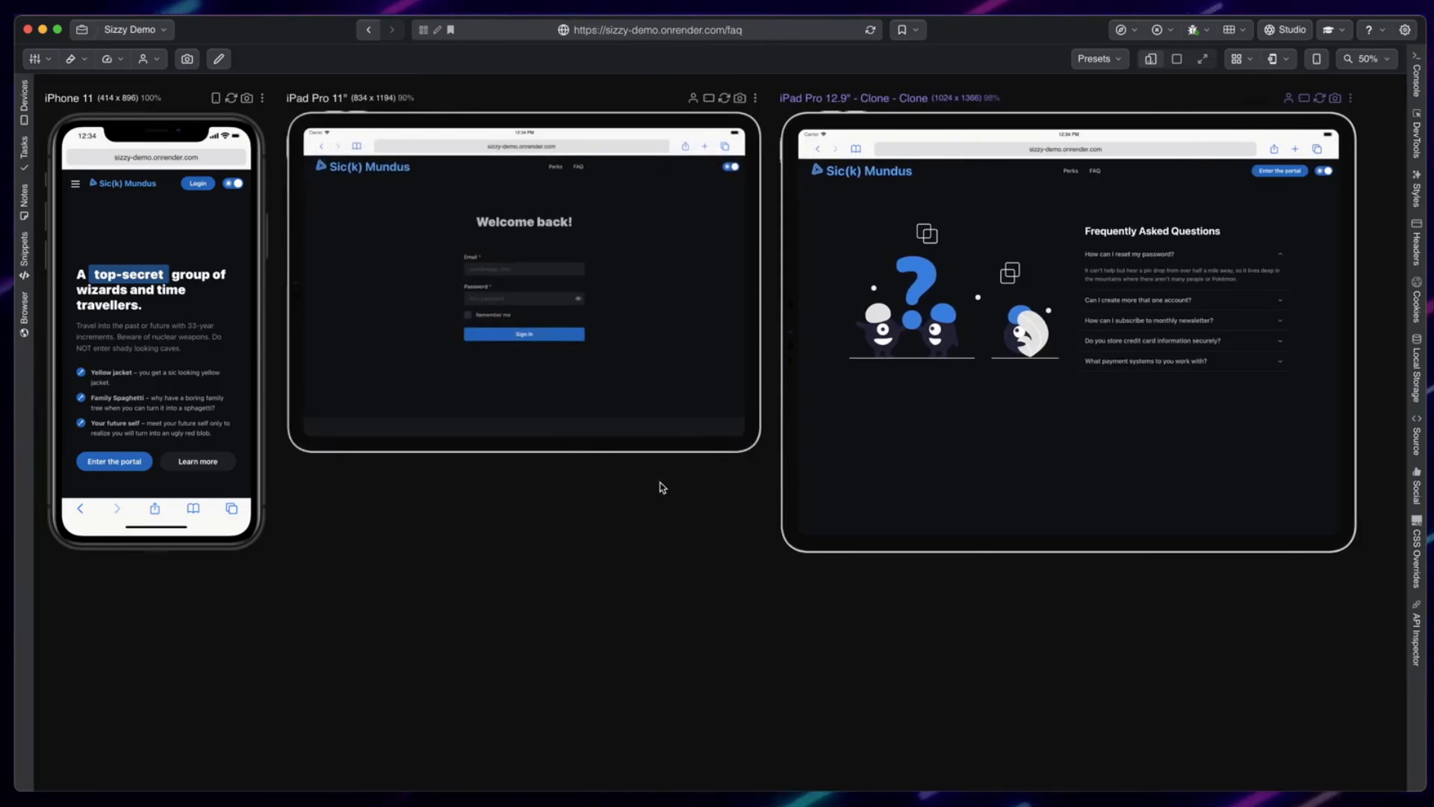
left_click(263, 99)
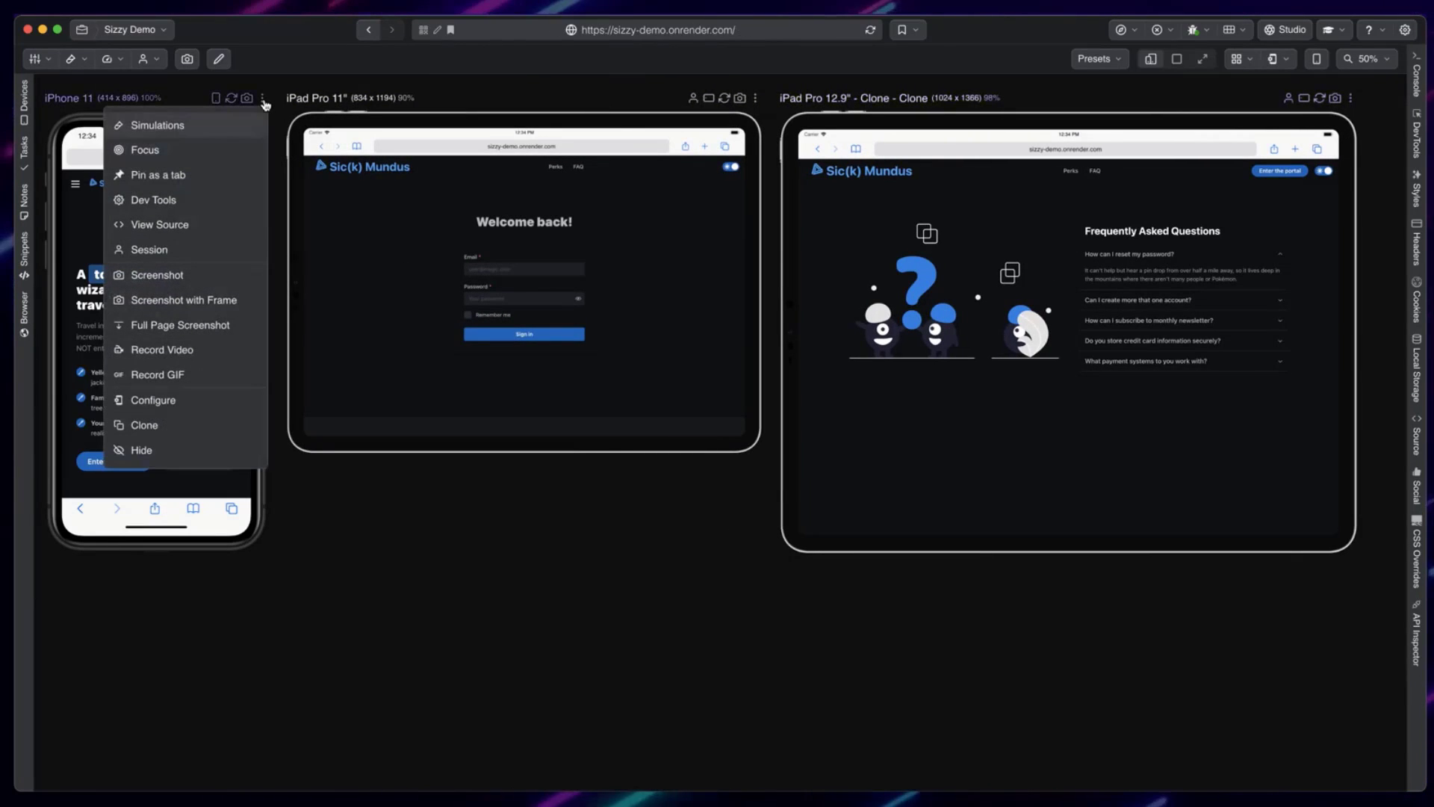
left_click(186, 258)
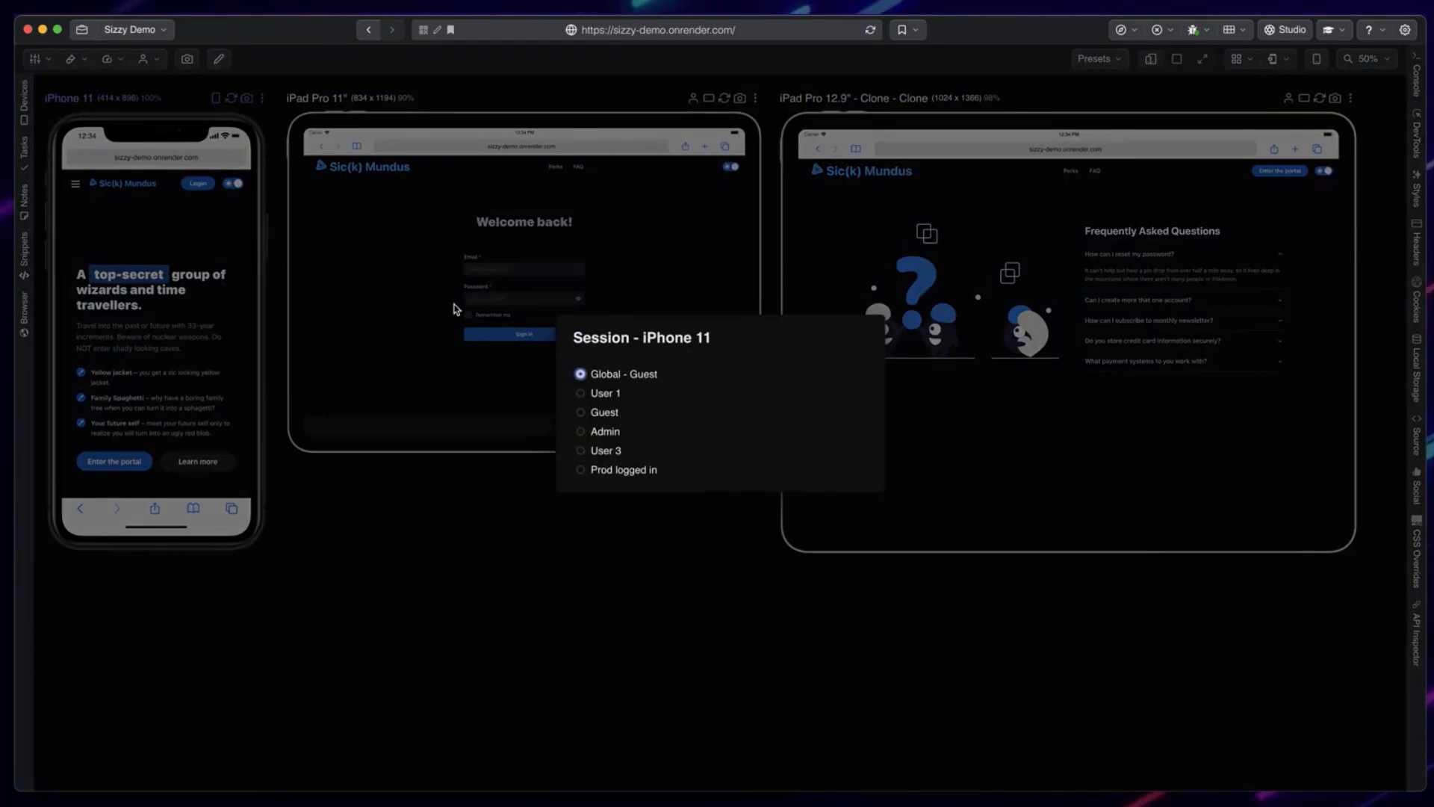
left_click(600, 394)
left_click(516, 493)
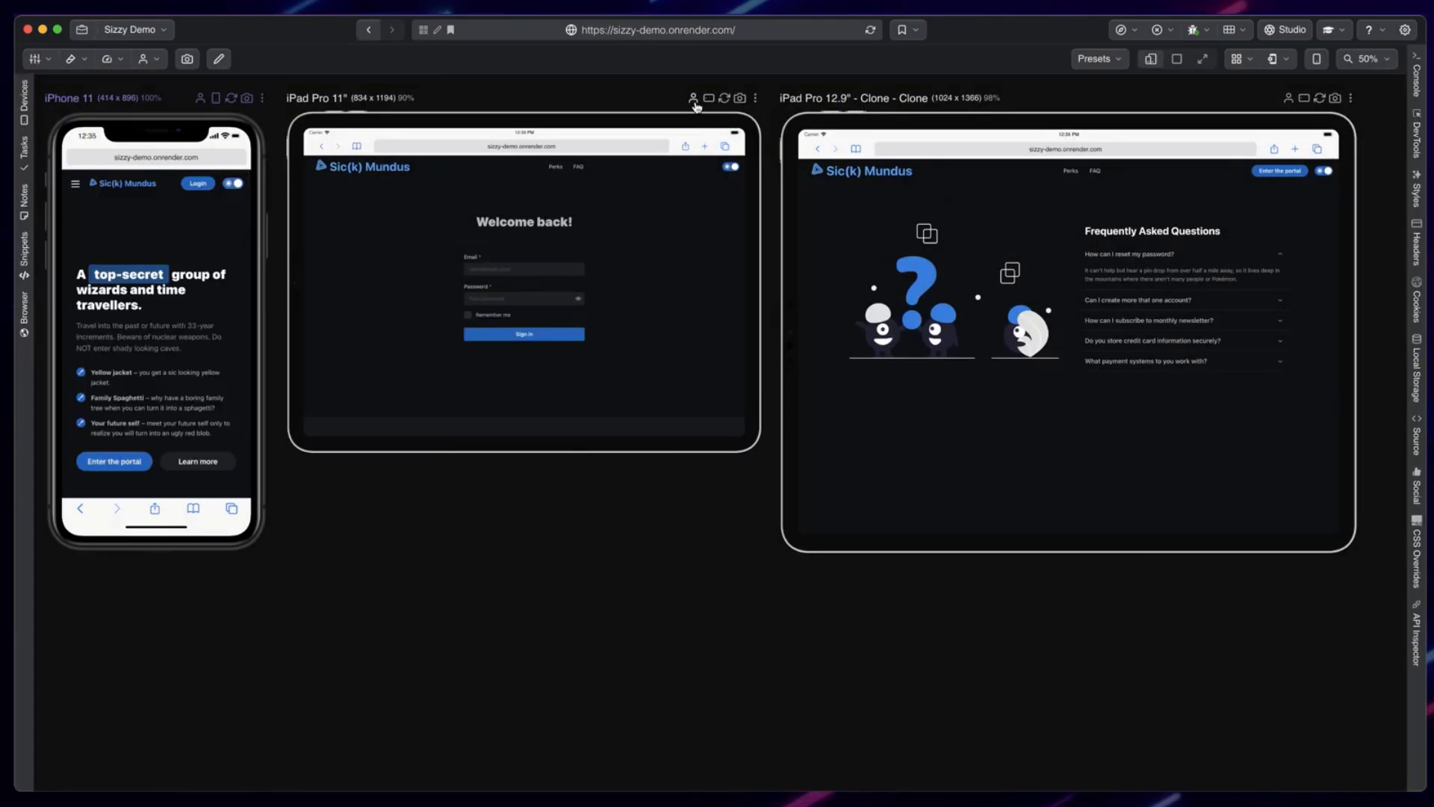
Step: Assign the "User 3" session to the iPad Pro 11" and the "Guest" session to the iPad Pro 12.9" clone
left_click(693, 98)
left_click(606, 452)
left_click(673, 544)
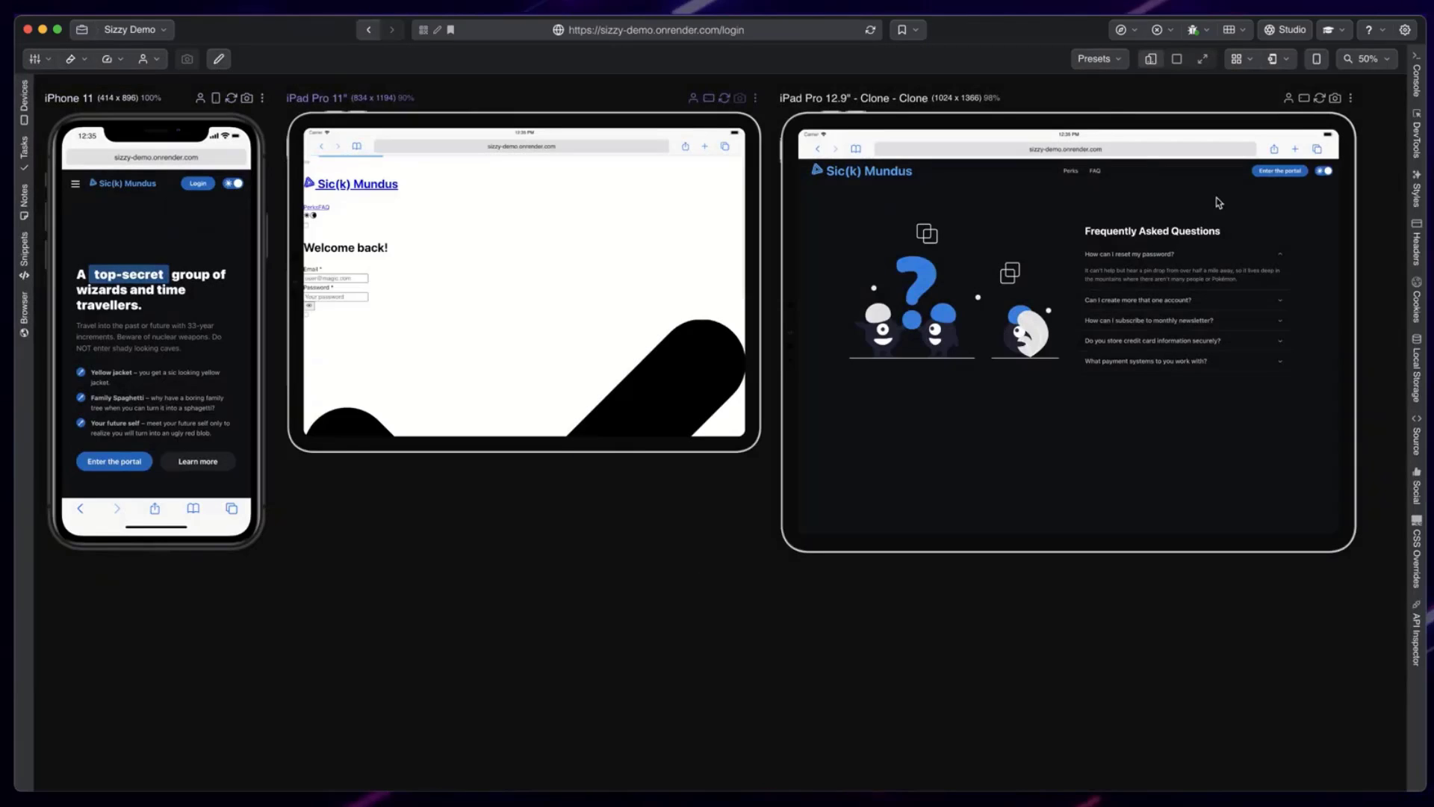
left_click(1288, 99)
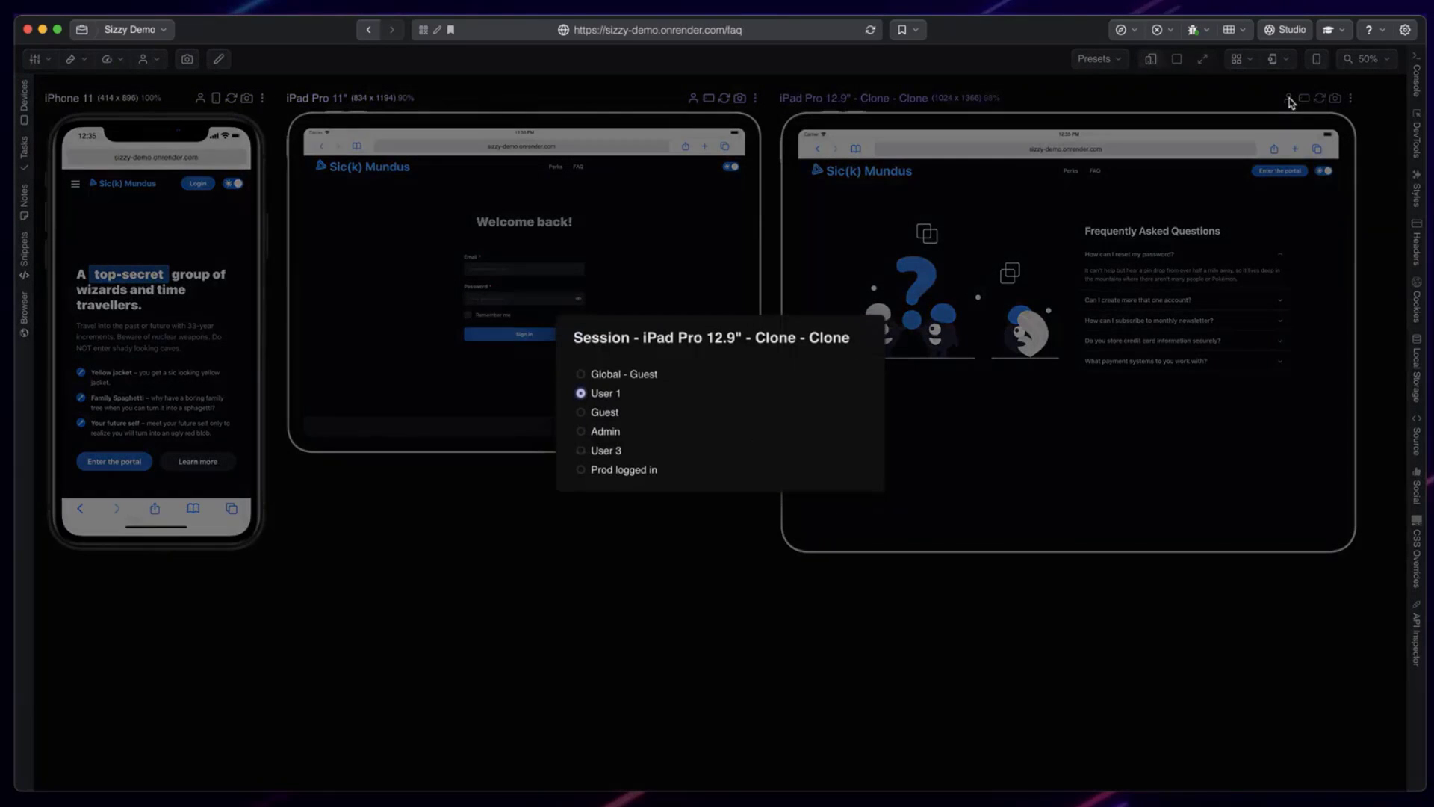
left_click(601, 412)
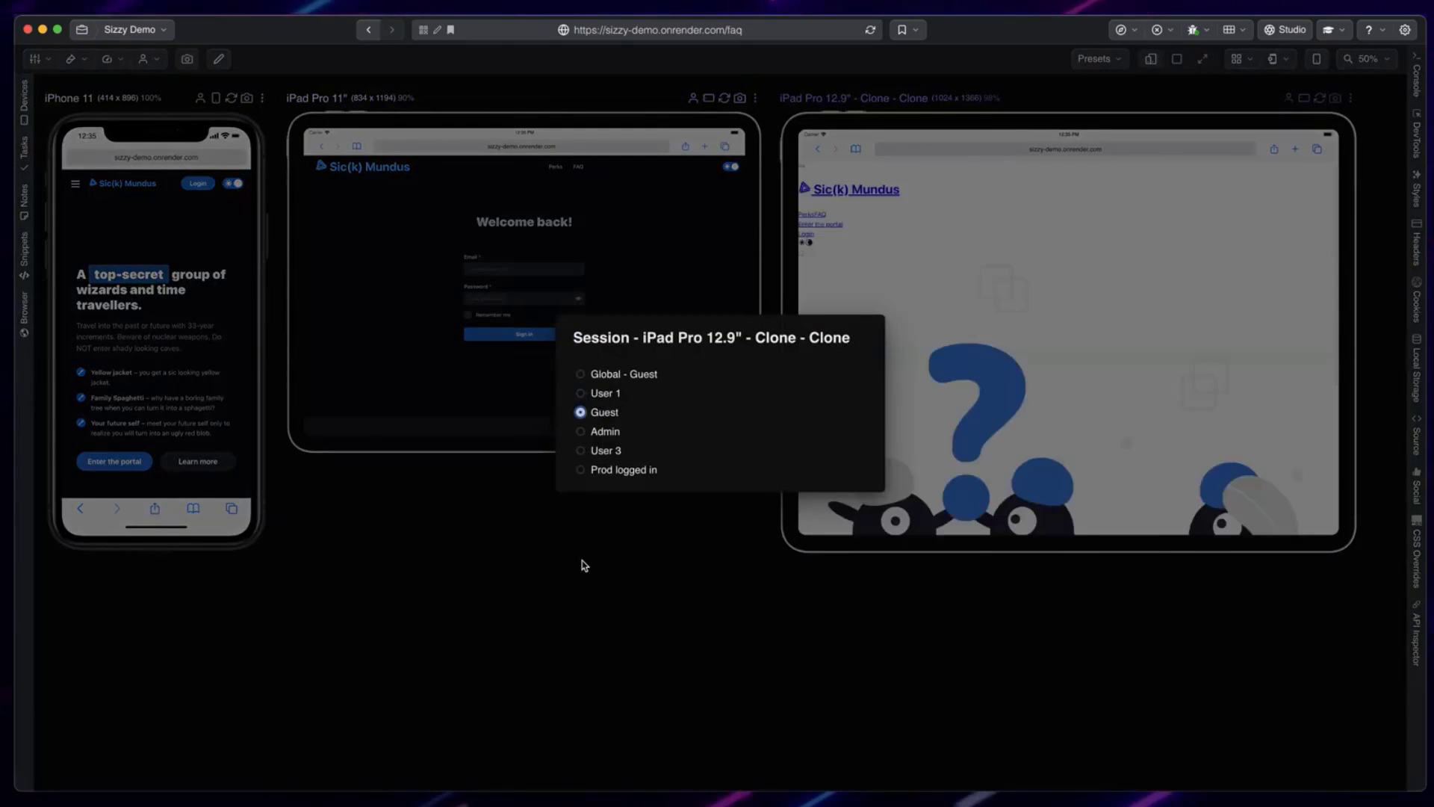
left_click(584, 553)
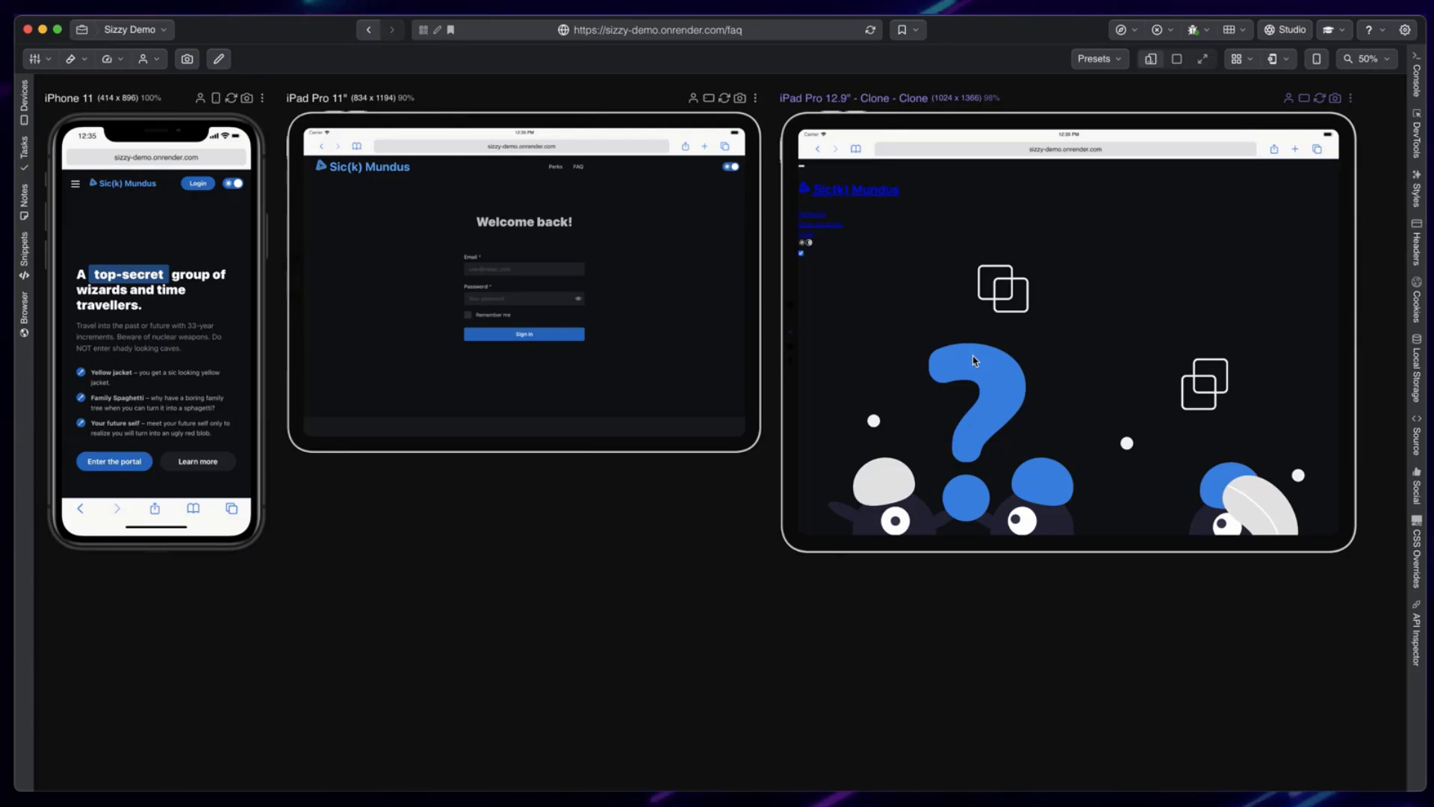
Step: Check the full page address open on each of the three devices
left_click(996, 147)
left_click(588, 496)
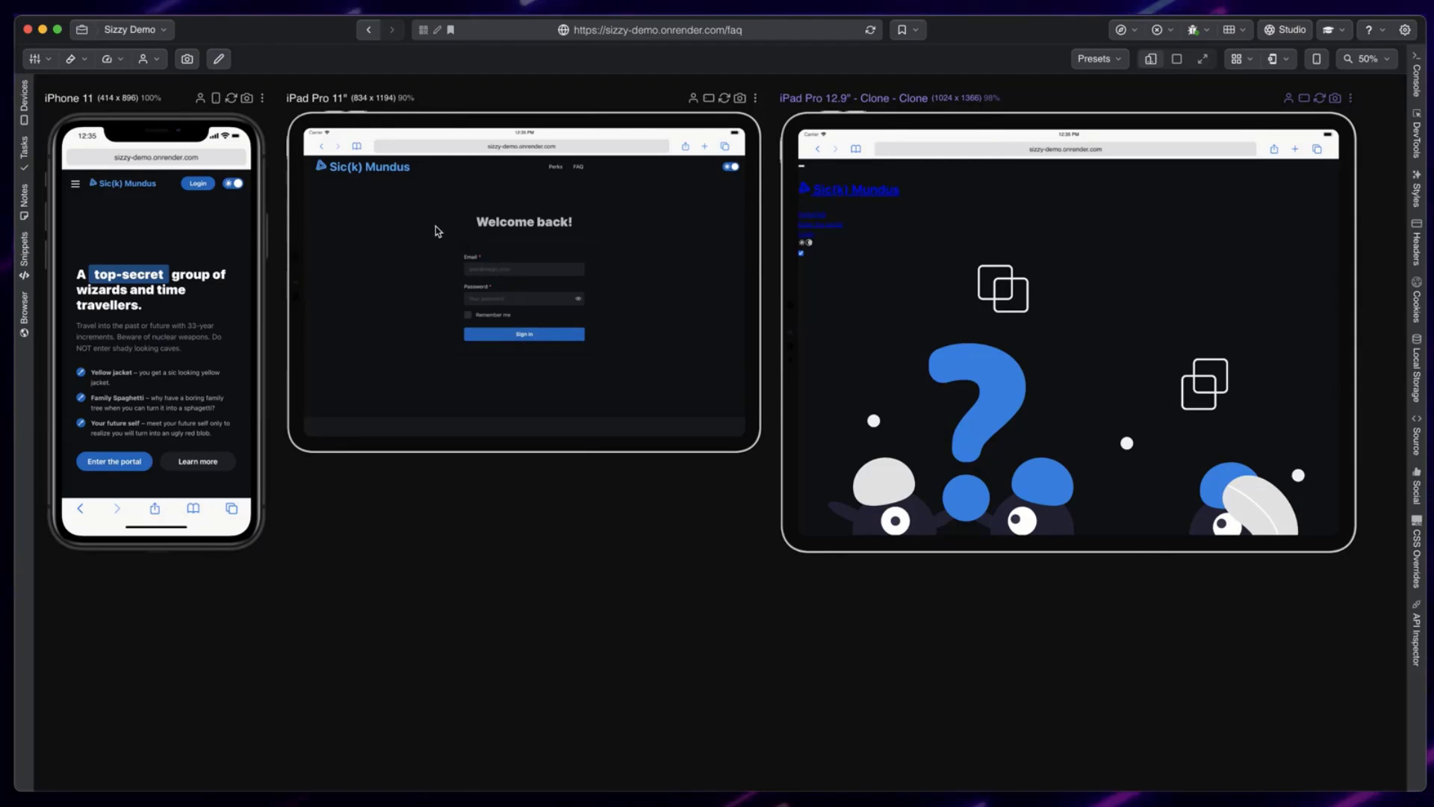
key("shift+super+4")
left_click_drag(435, 228, 627, 342)
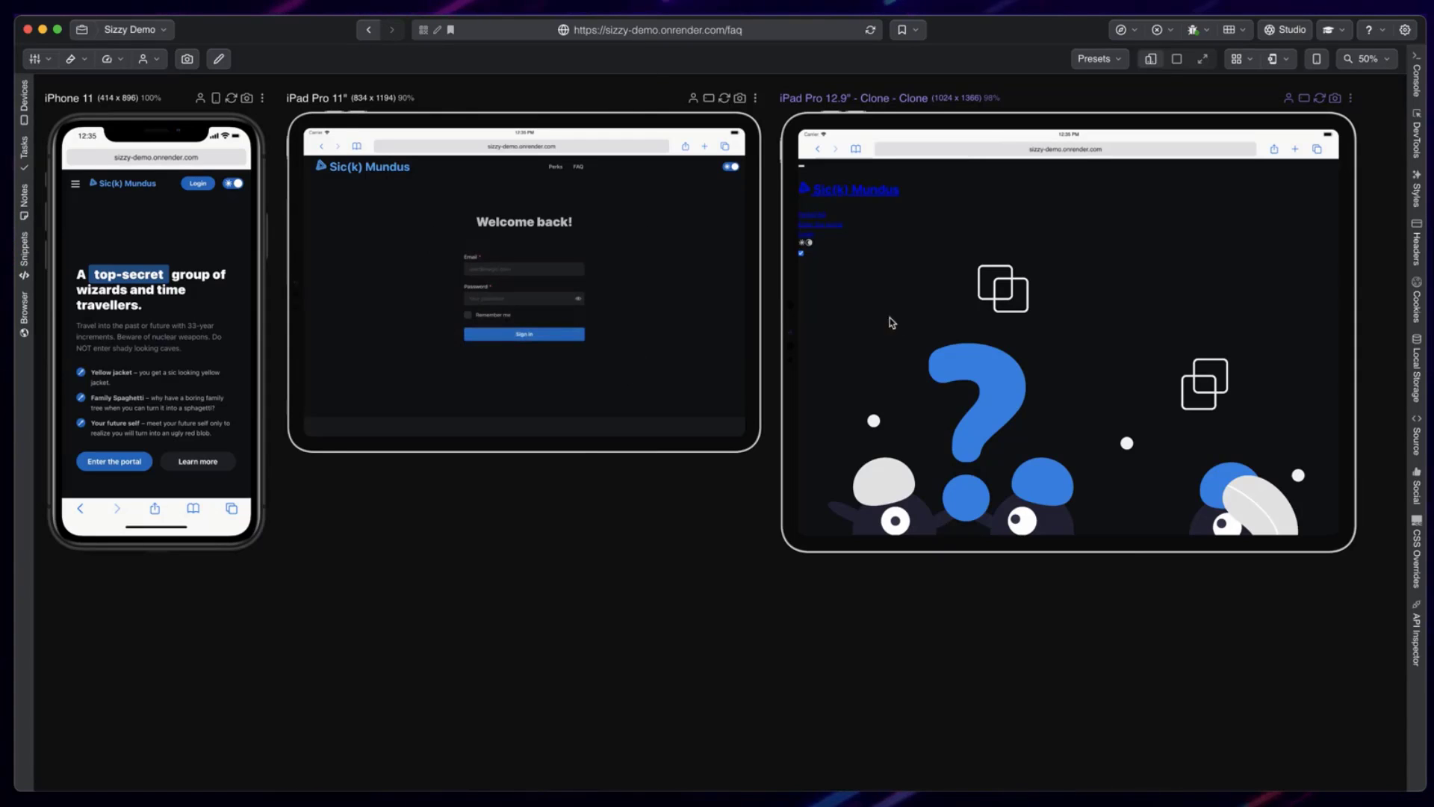
left_click(219, 159)
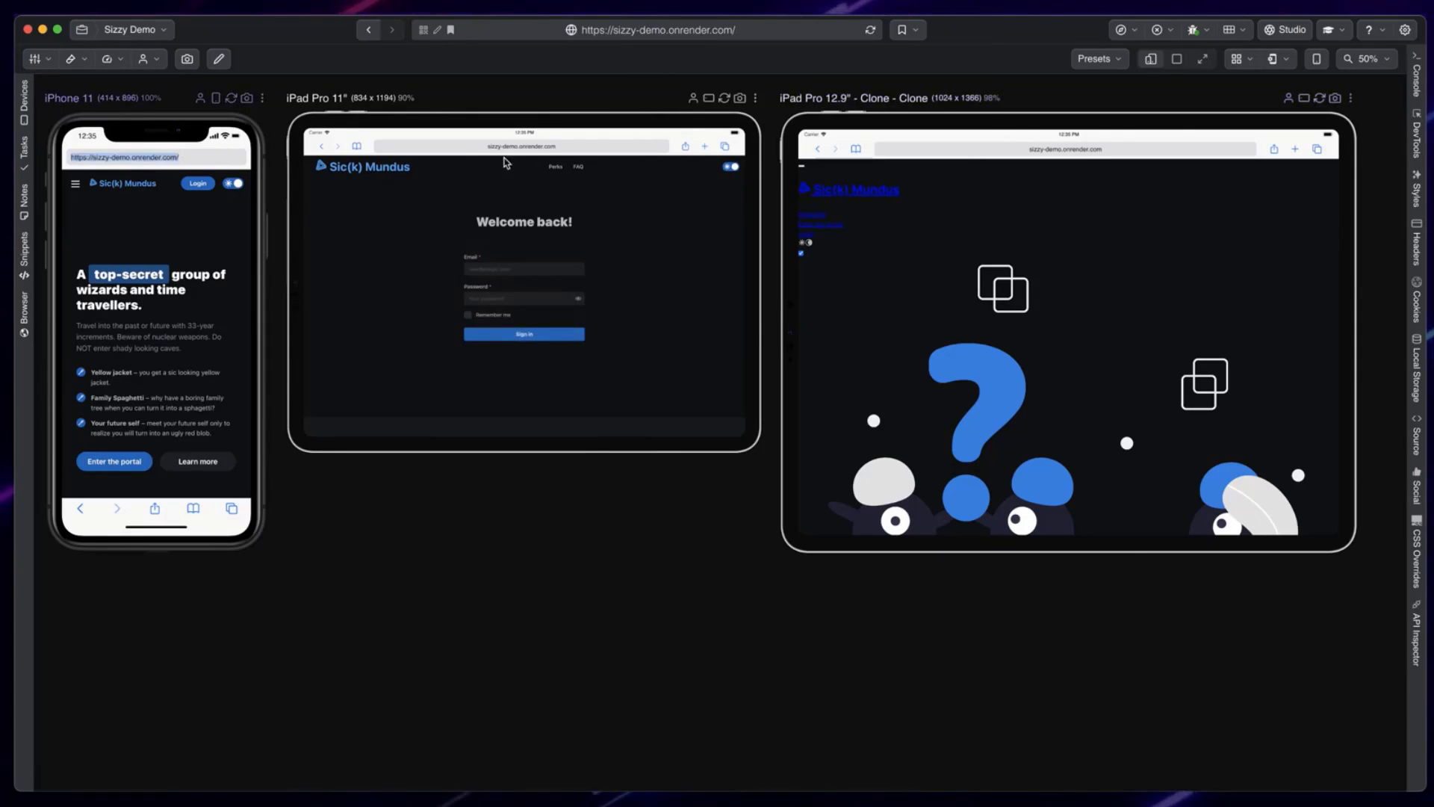
left_click(576, 147)
left_click(1038, 150)
left_click(619, 494)
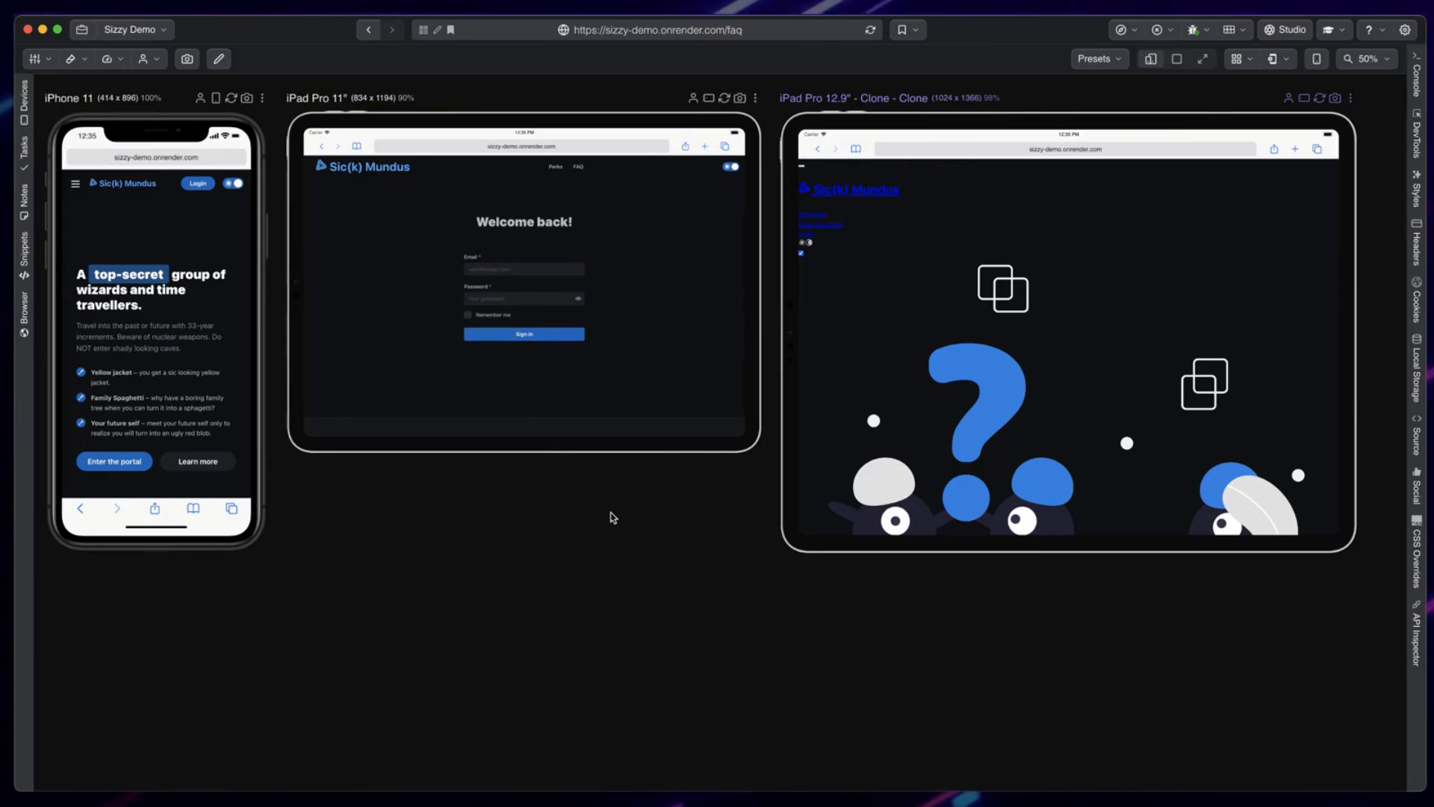
Step: Save the current workspace as a preset named "Sizzy demo 3 devices", keeping all global and per-device properties included
left_click(1097, 59)
left_click(1087, 91)
type("Sizzy demo 3 devices")
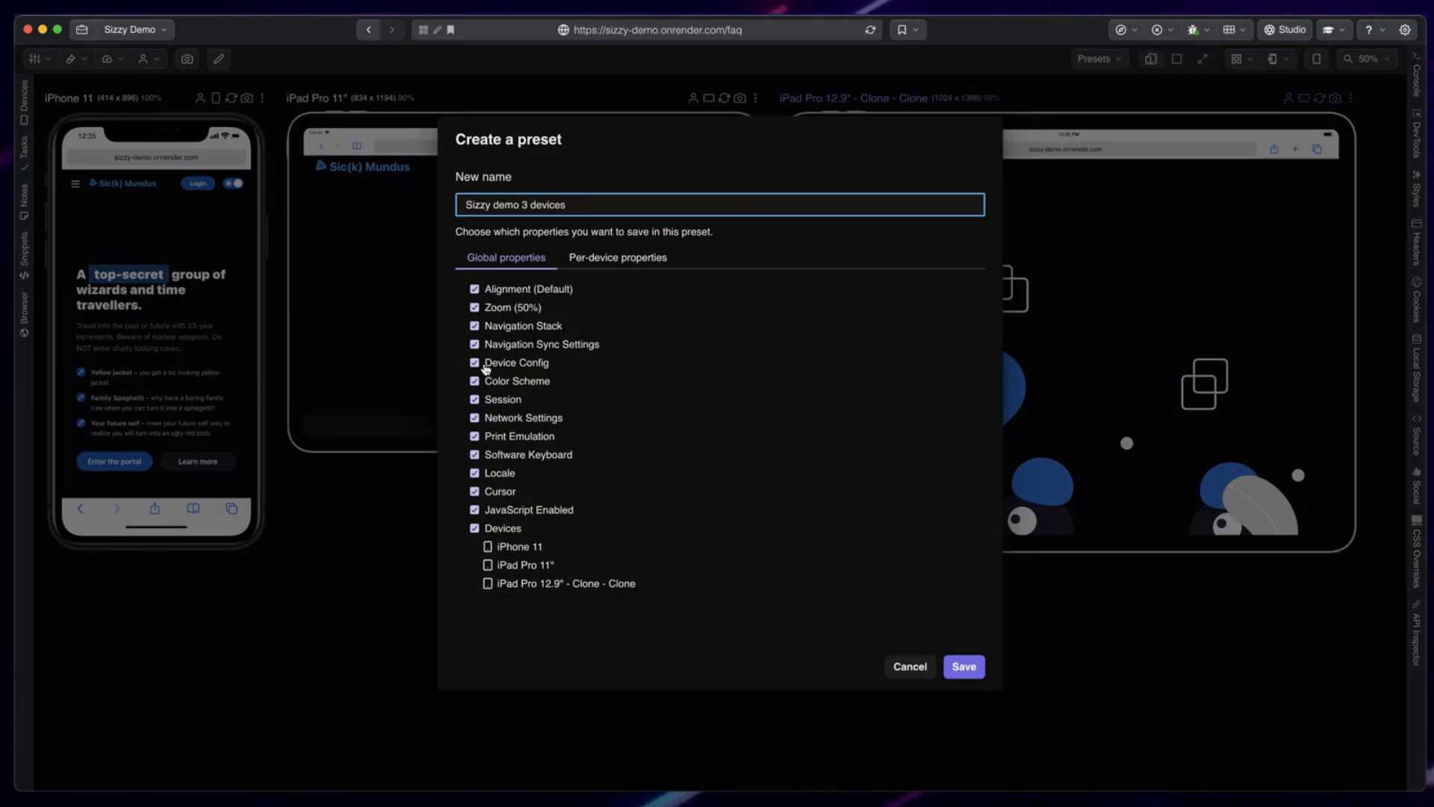
left_click_drag(461, 390, 582, 339)
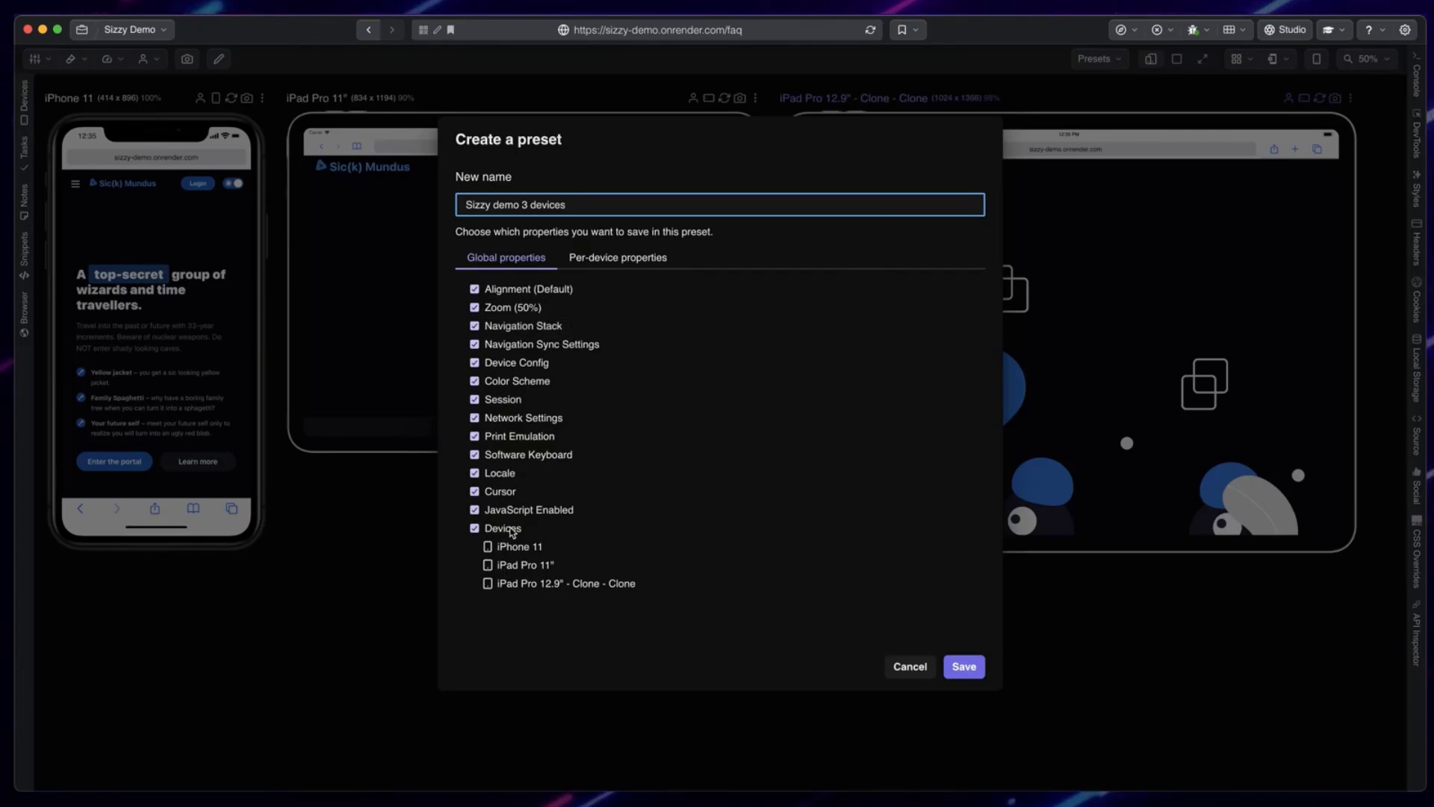
left_click(608, 258)
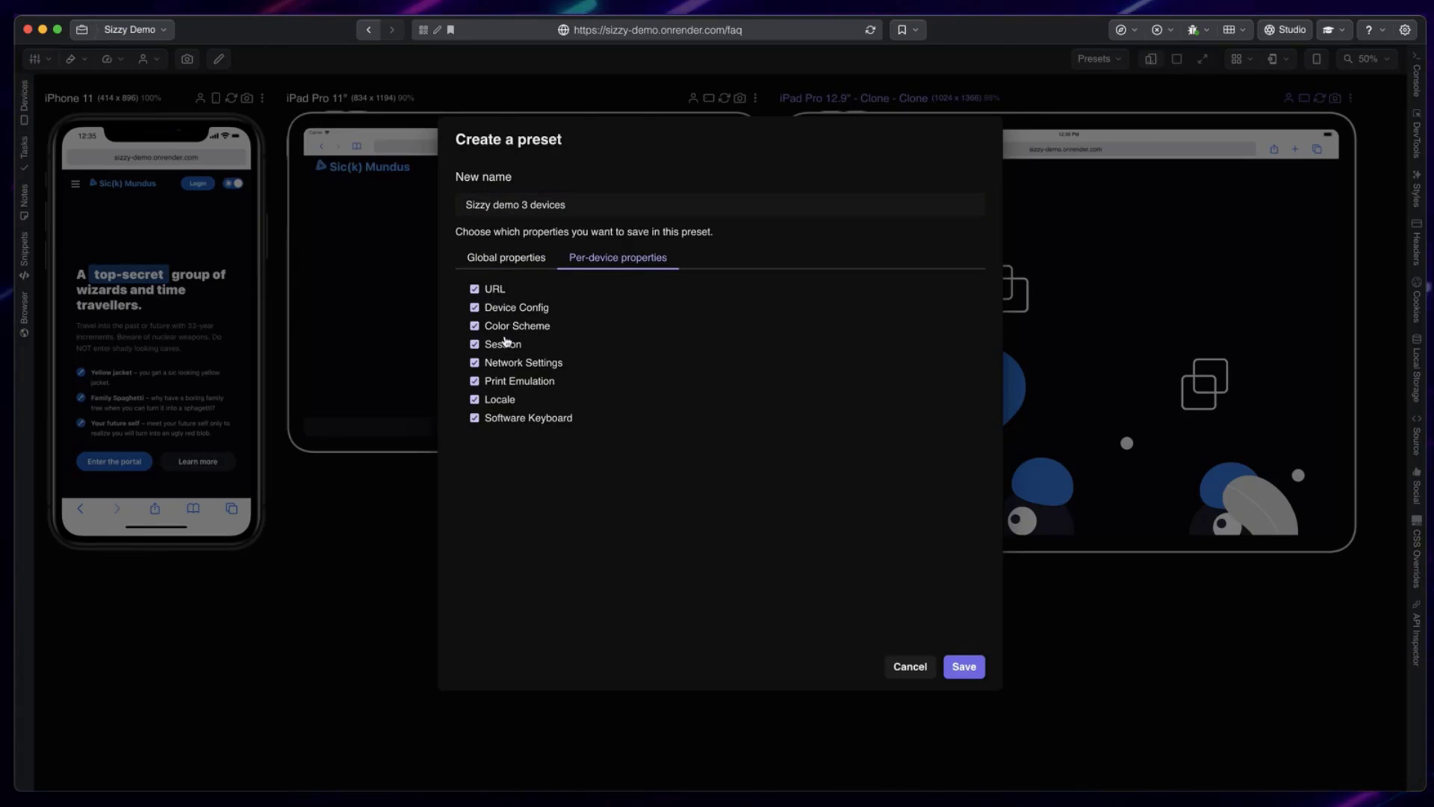
left_click(505, 262)
left_click(529, 206)
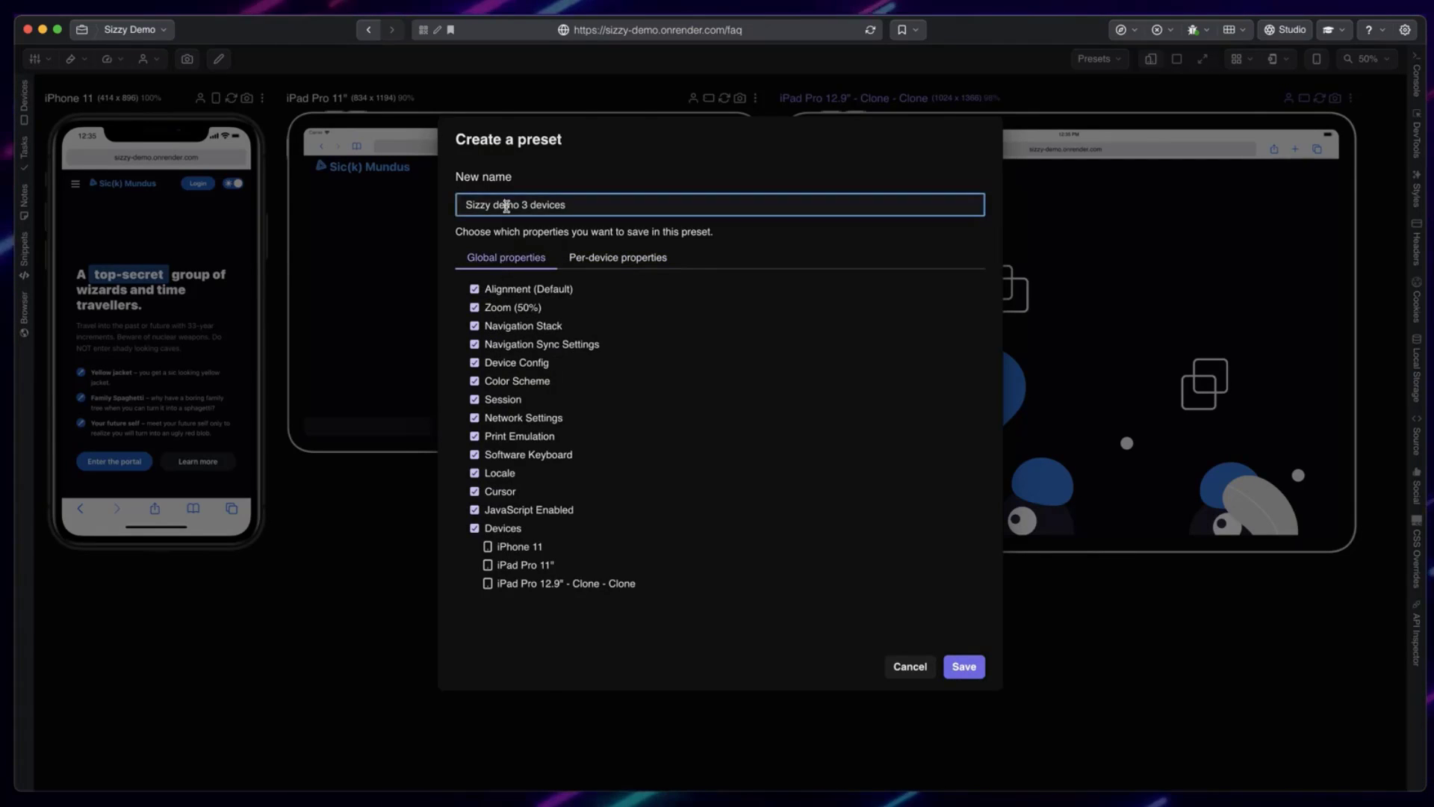
key("super+a")
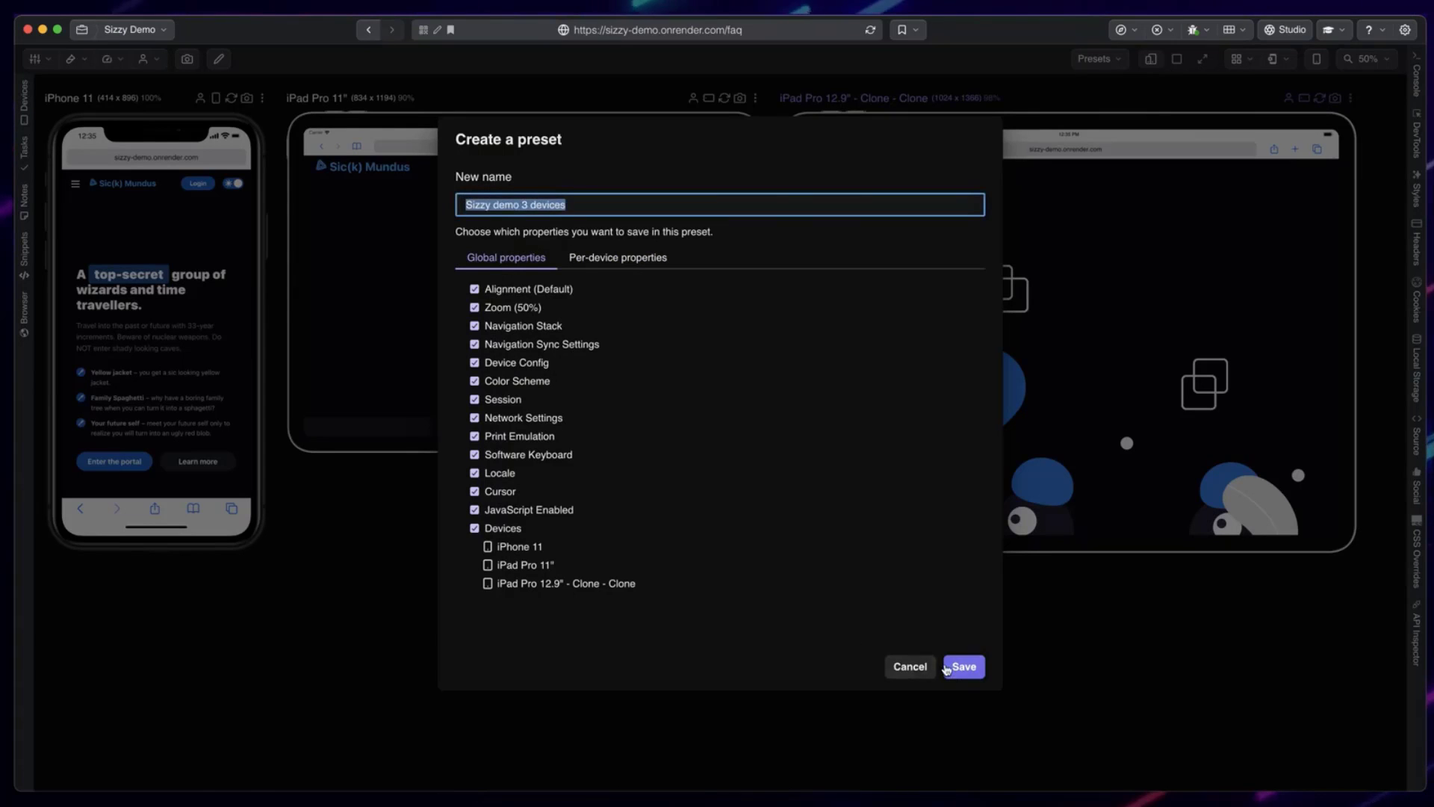
key("Return")
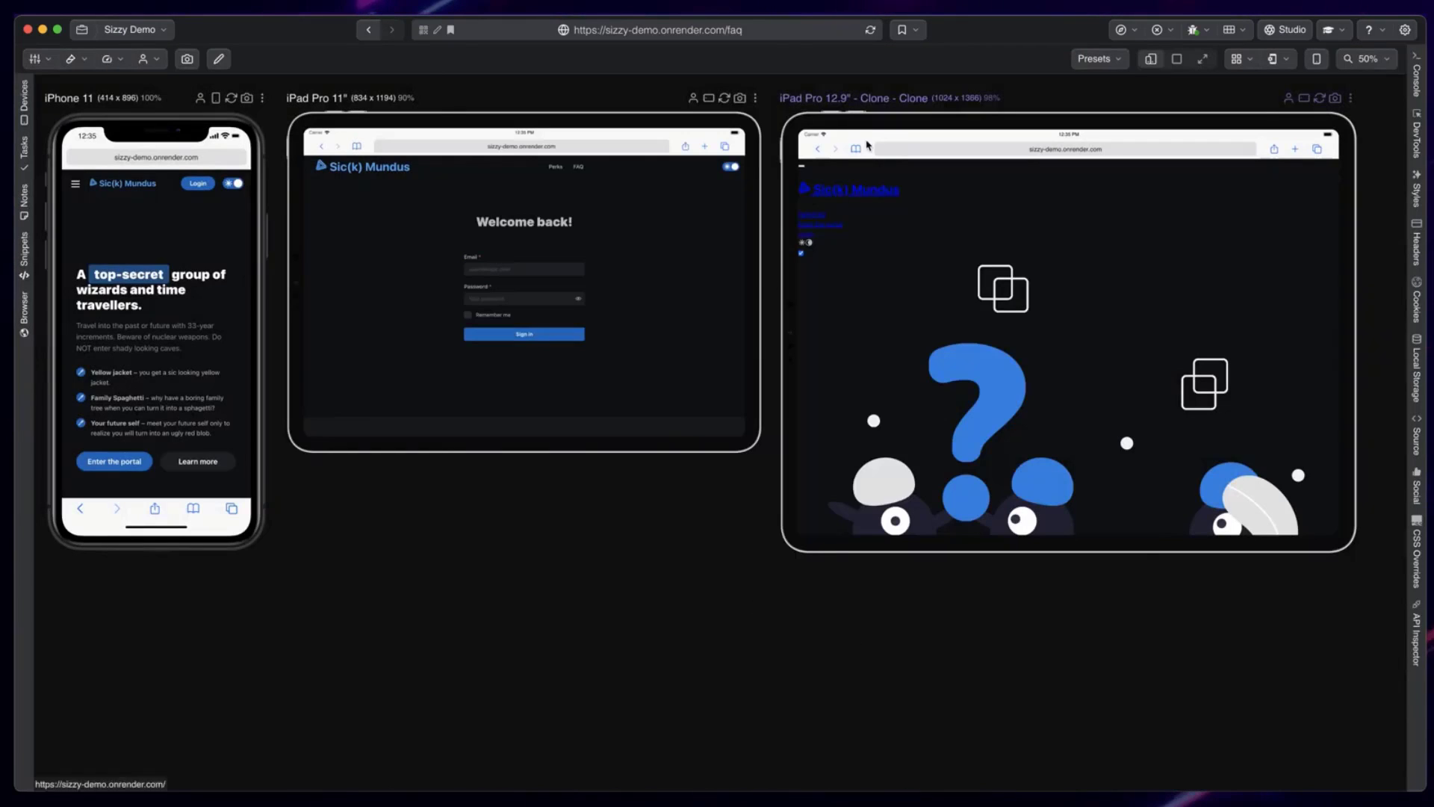
Step: Load the "iPhones" preset and switch back to the "Sizzy demo 3 devices" preset
left_click(1100, 59)
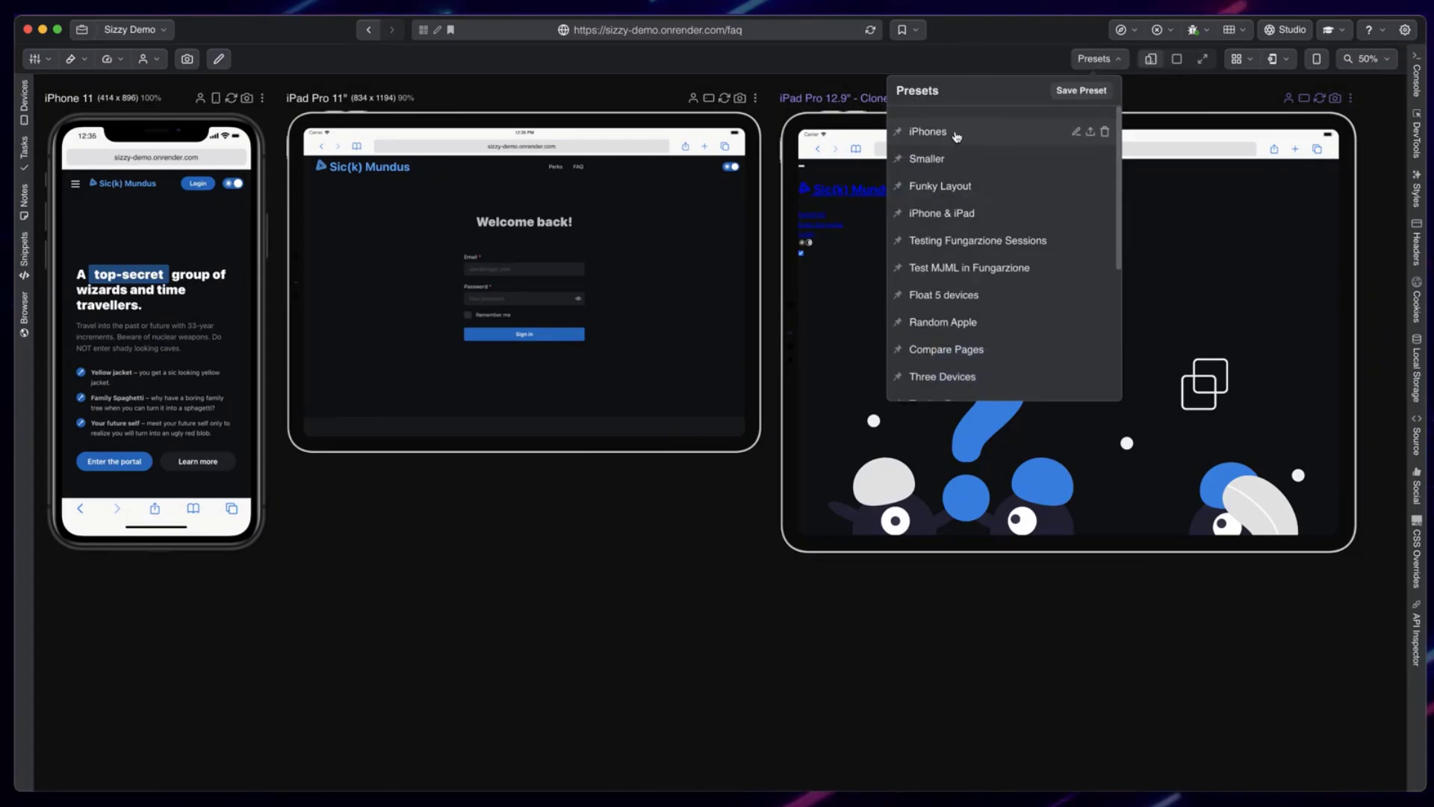
left_click(929, 131)
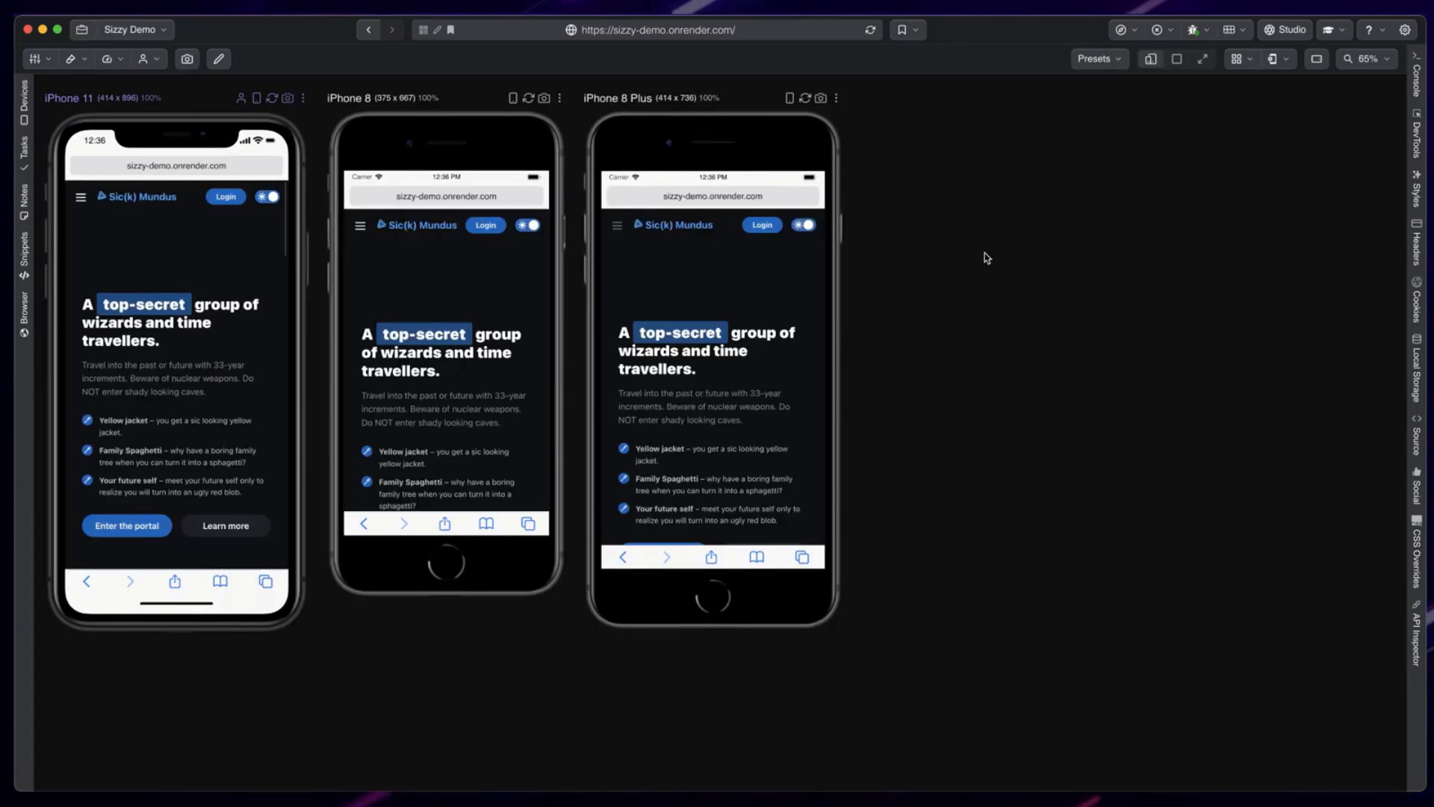
left_click(1102, 62)
scroll(1016, 179, "down", 3)
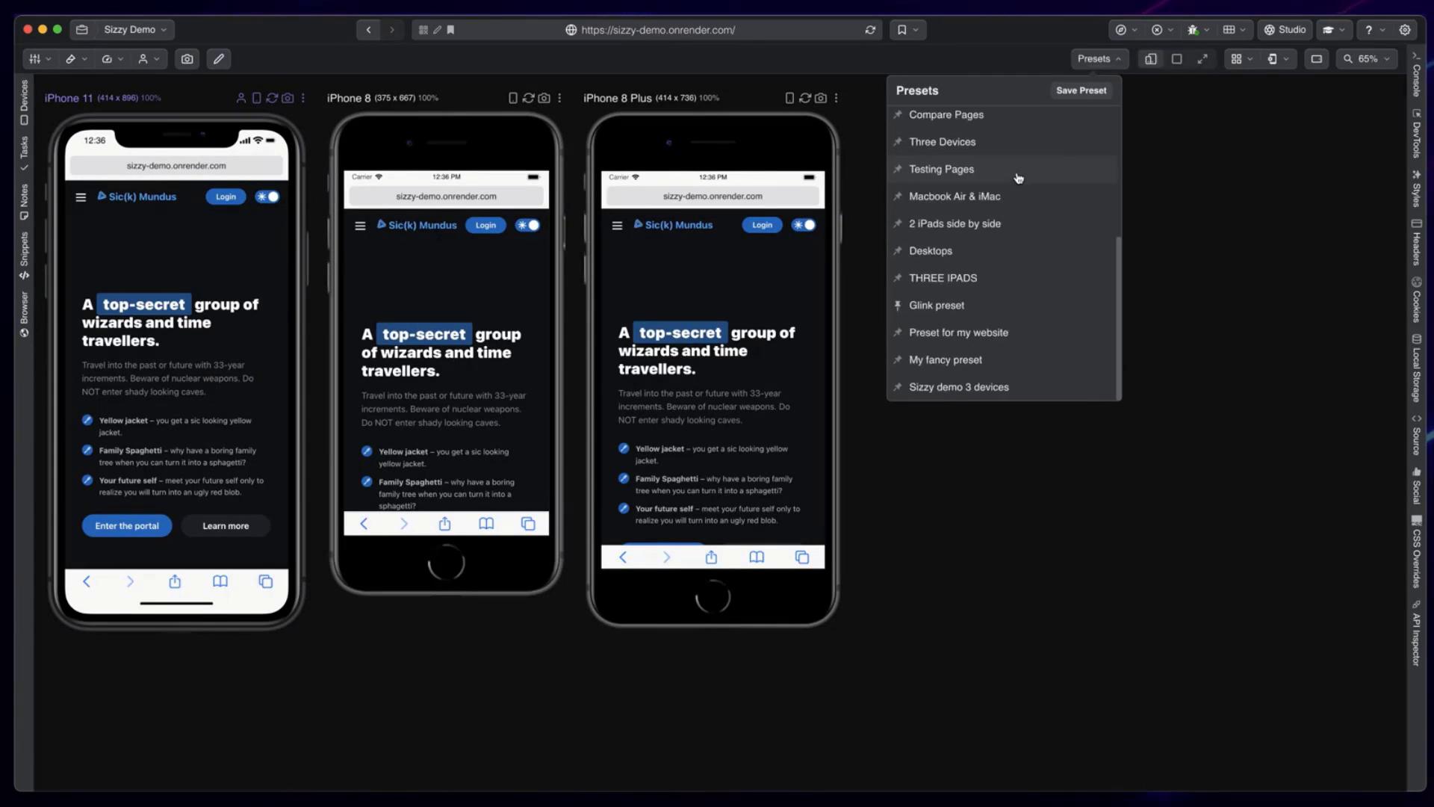
left_click(996, 388)
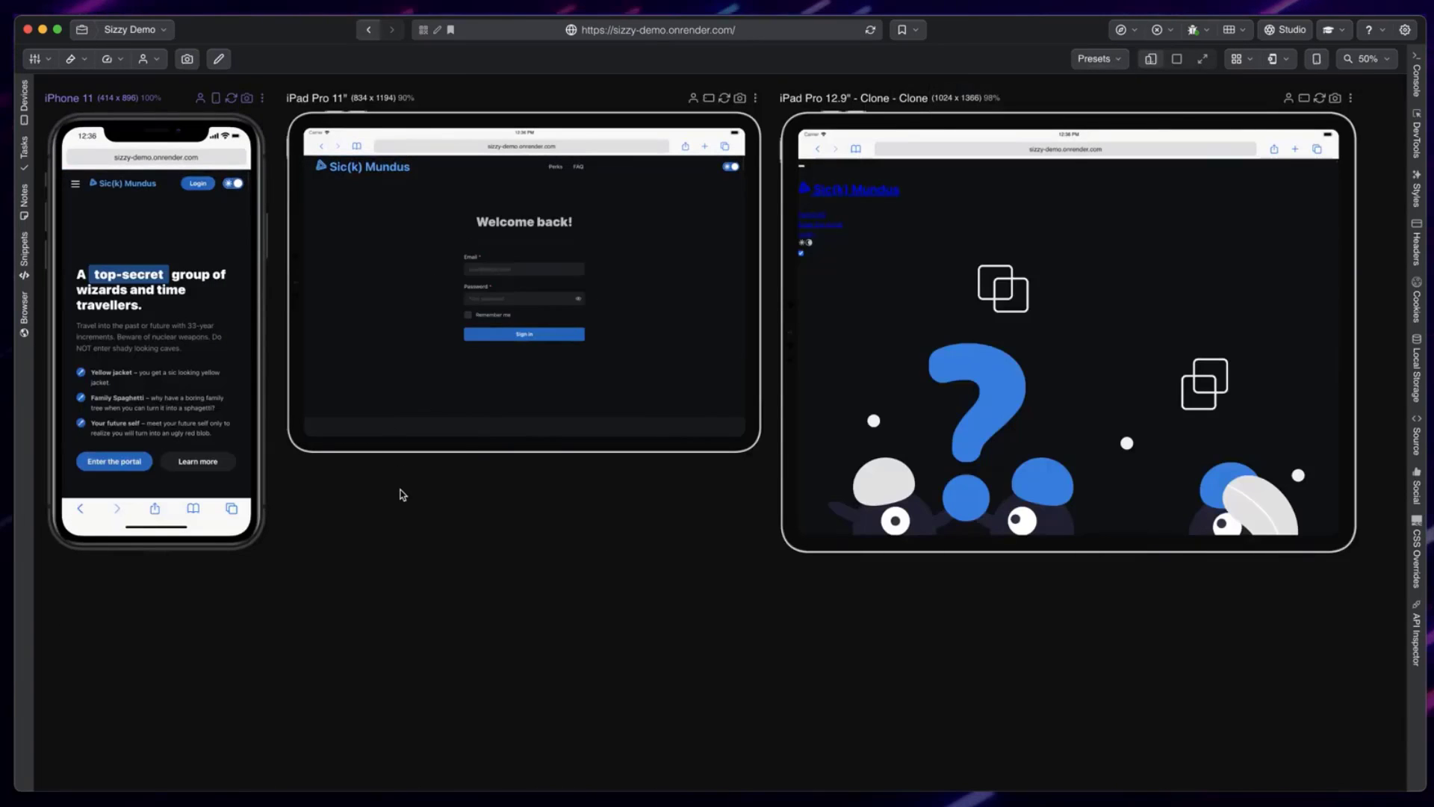
Step: Inspect the address bars of the iPhone 11 and both iPads in the reloaded preset
left_click(203, 152)
left_click(489, 146)
left_click(958, 151)
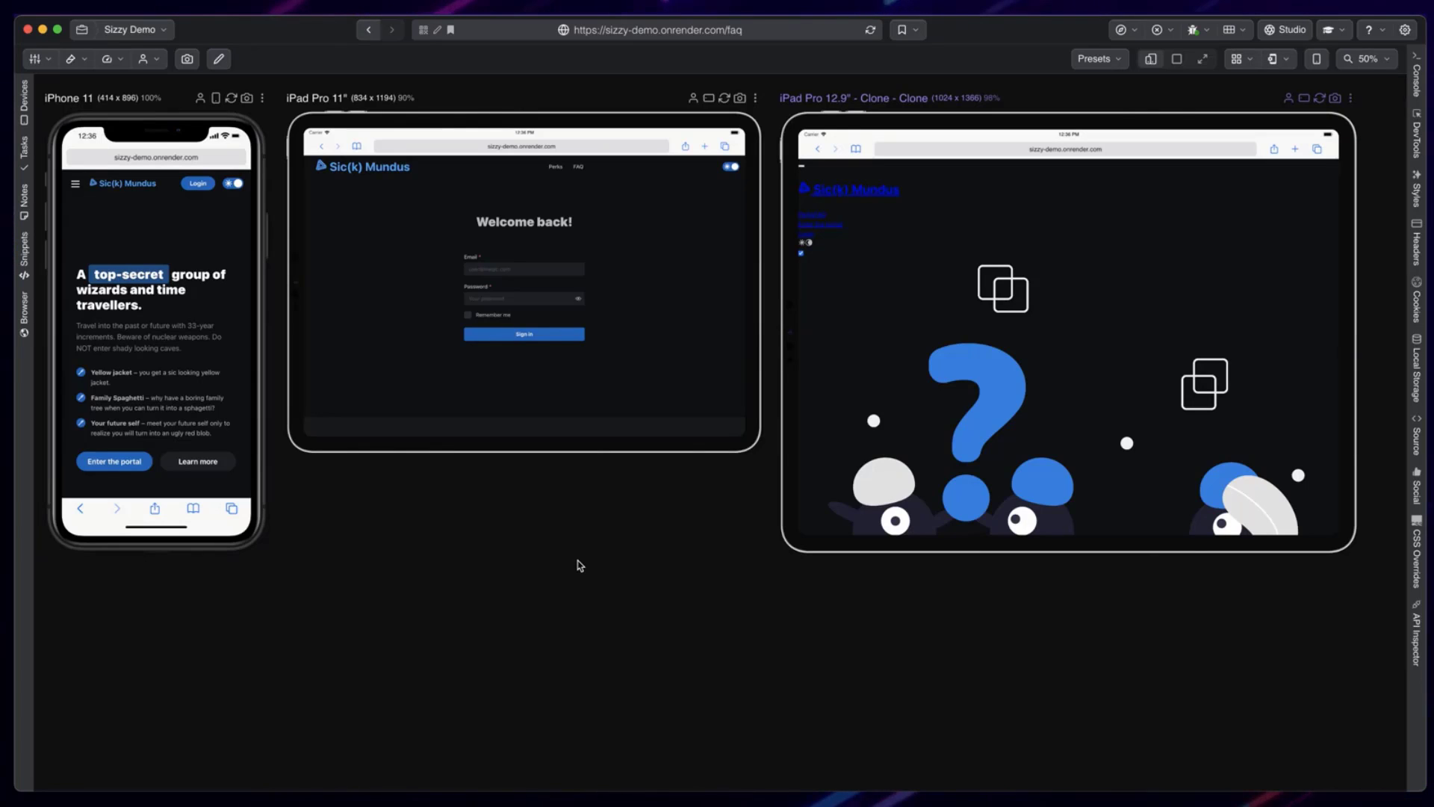
Step: Set the Sizzy Demo project's preset to "Sizzy demo 3 devices" and update the project
left_click(144, 30)
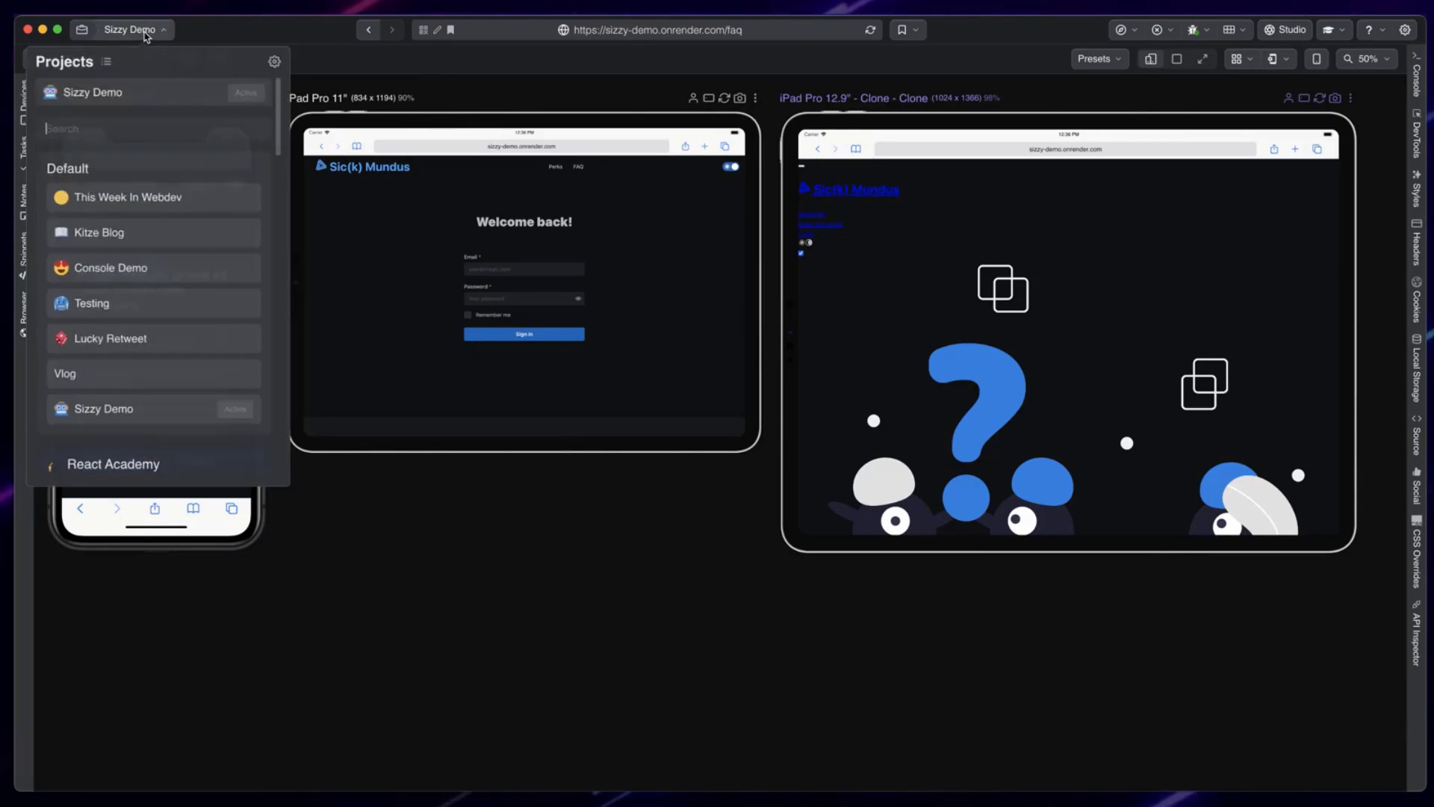
left_click(239, 94)
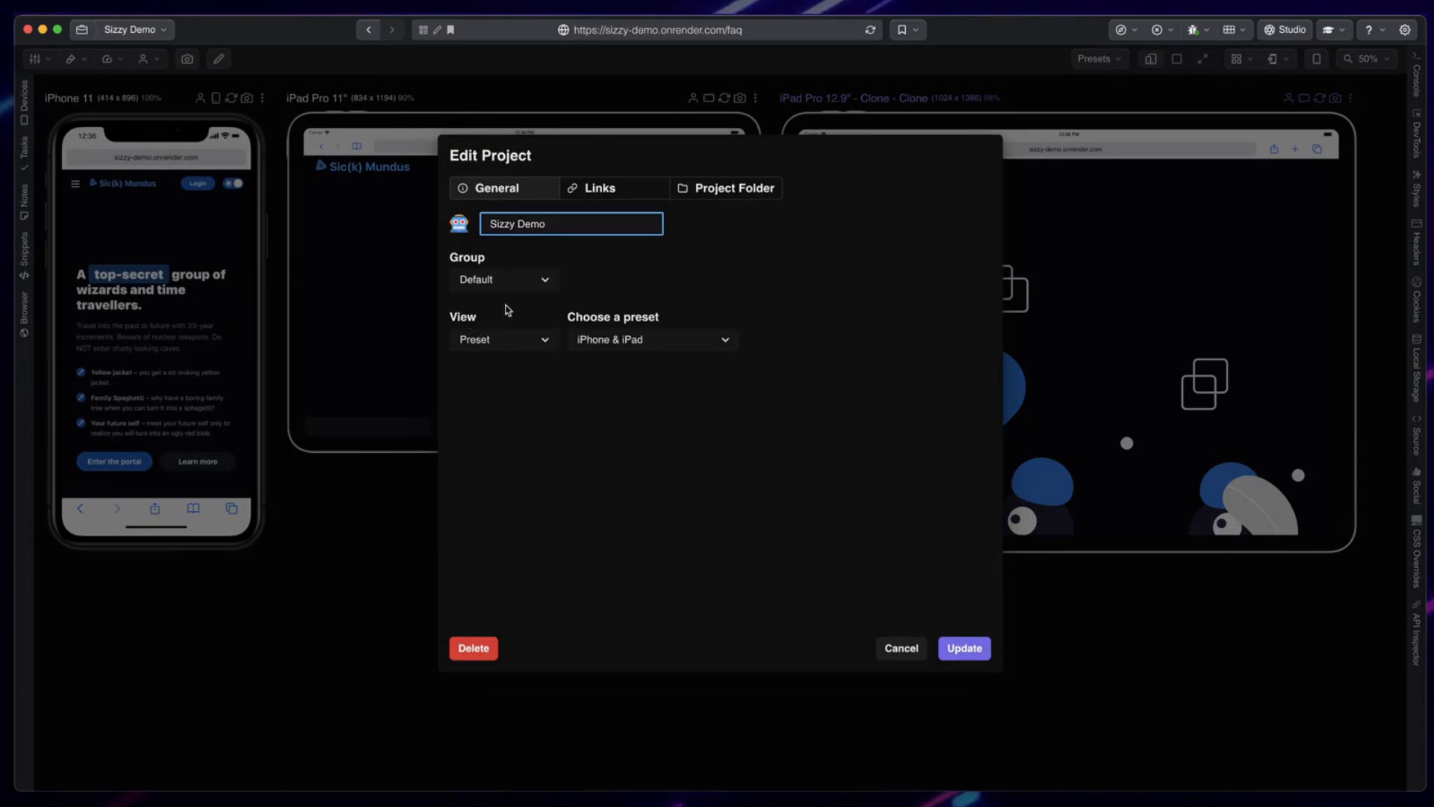
left_click(642, 339)
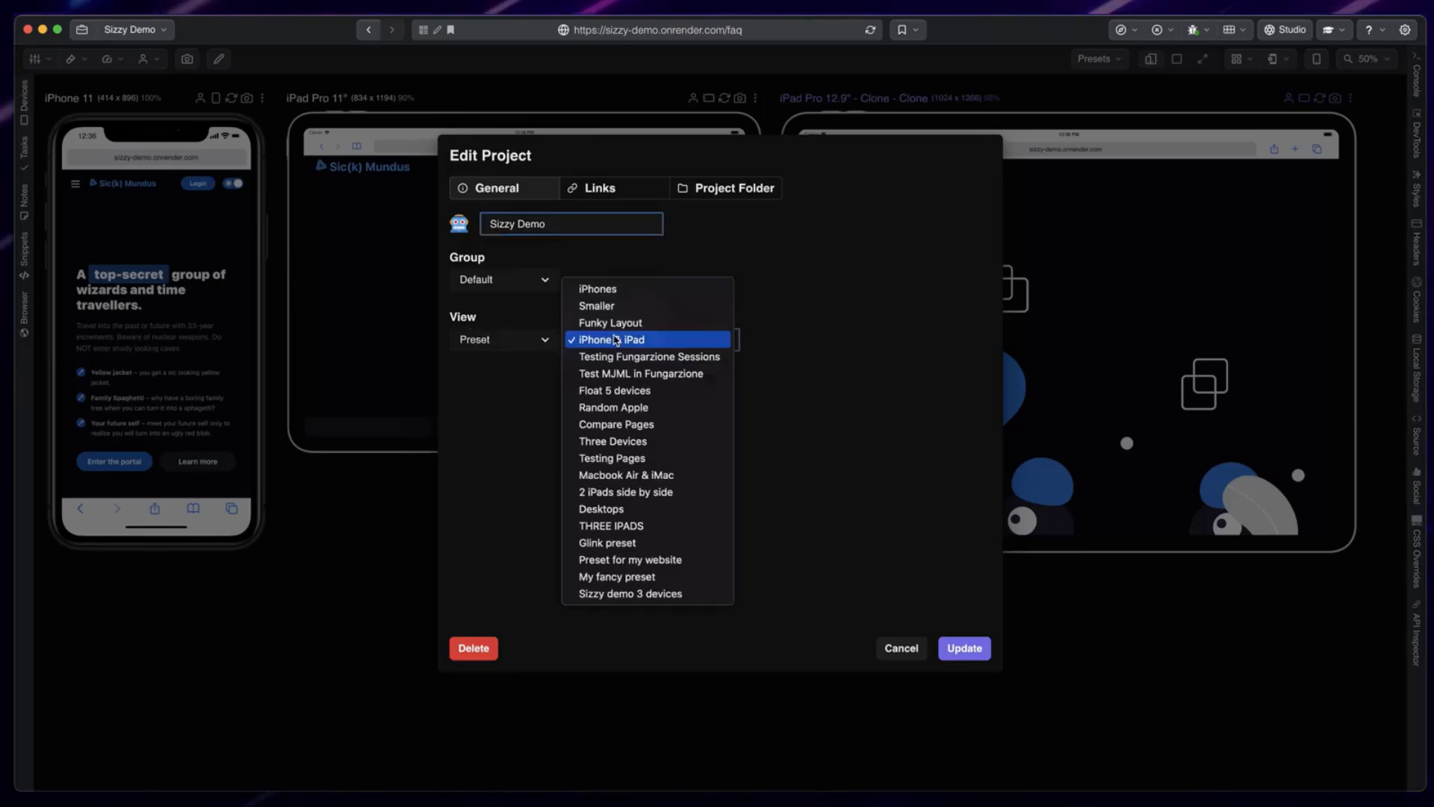
left_click(625, 592)
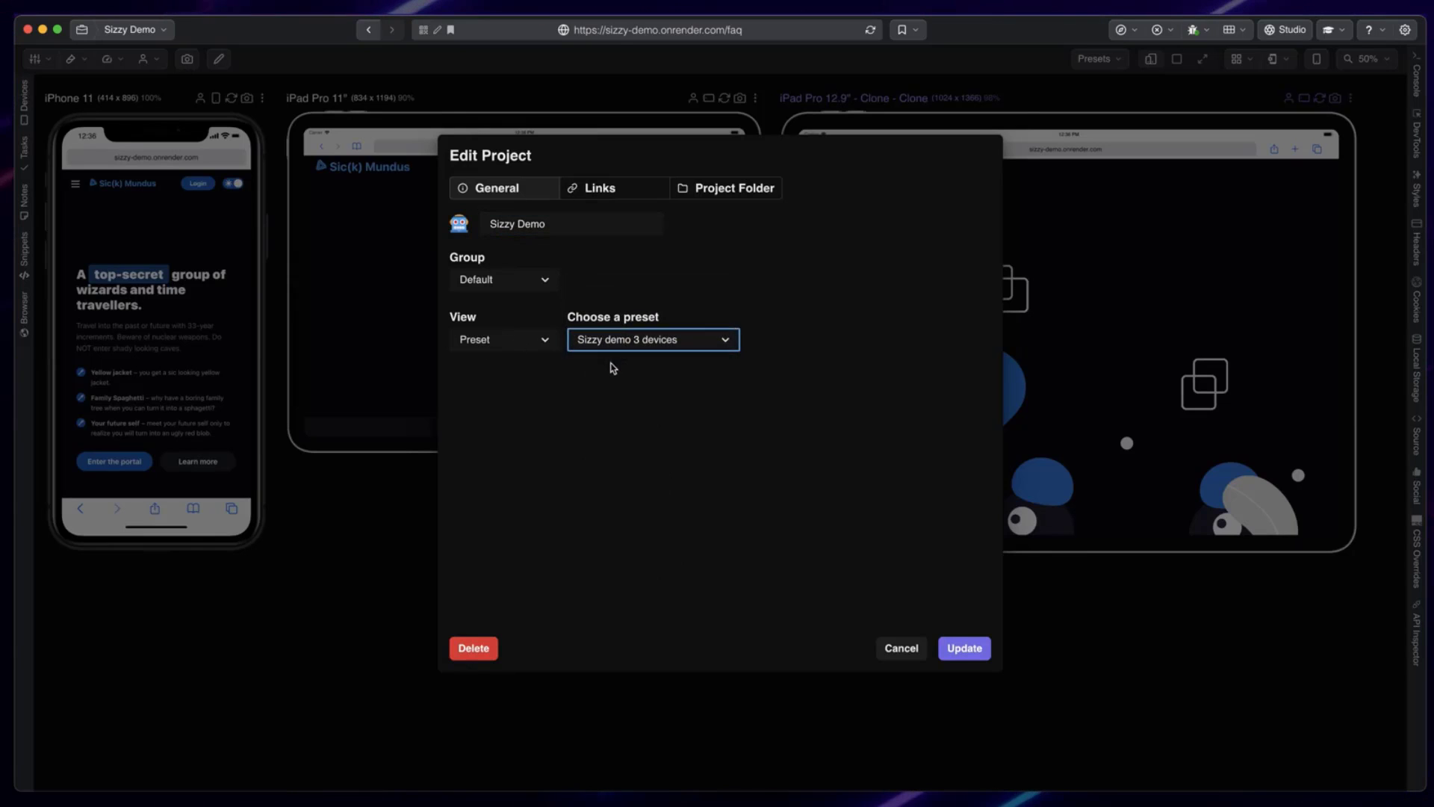
left_click(624, 344)
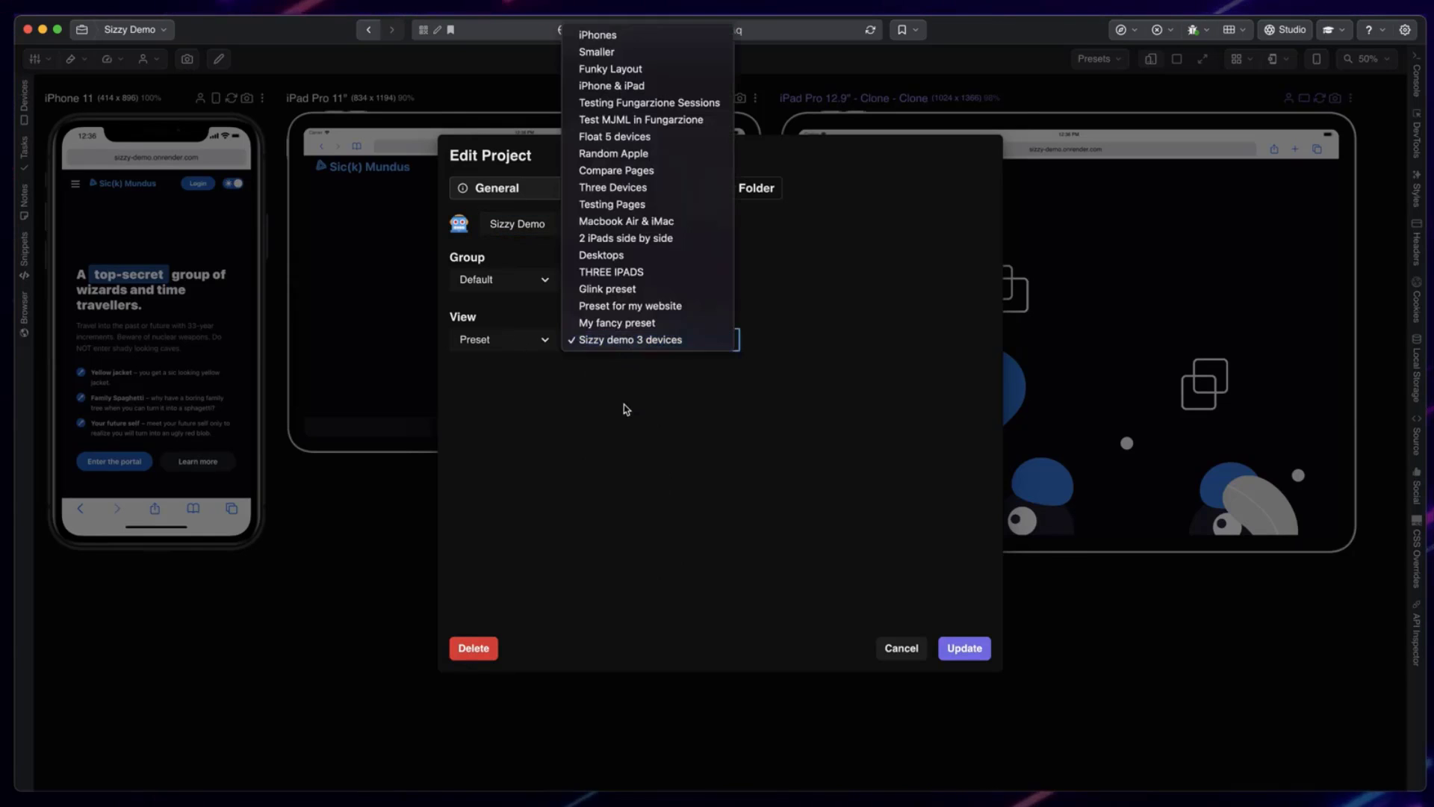
left_click(669, 437)
left_click(961, 650)
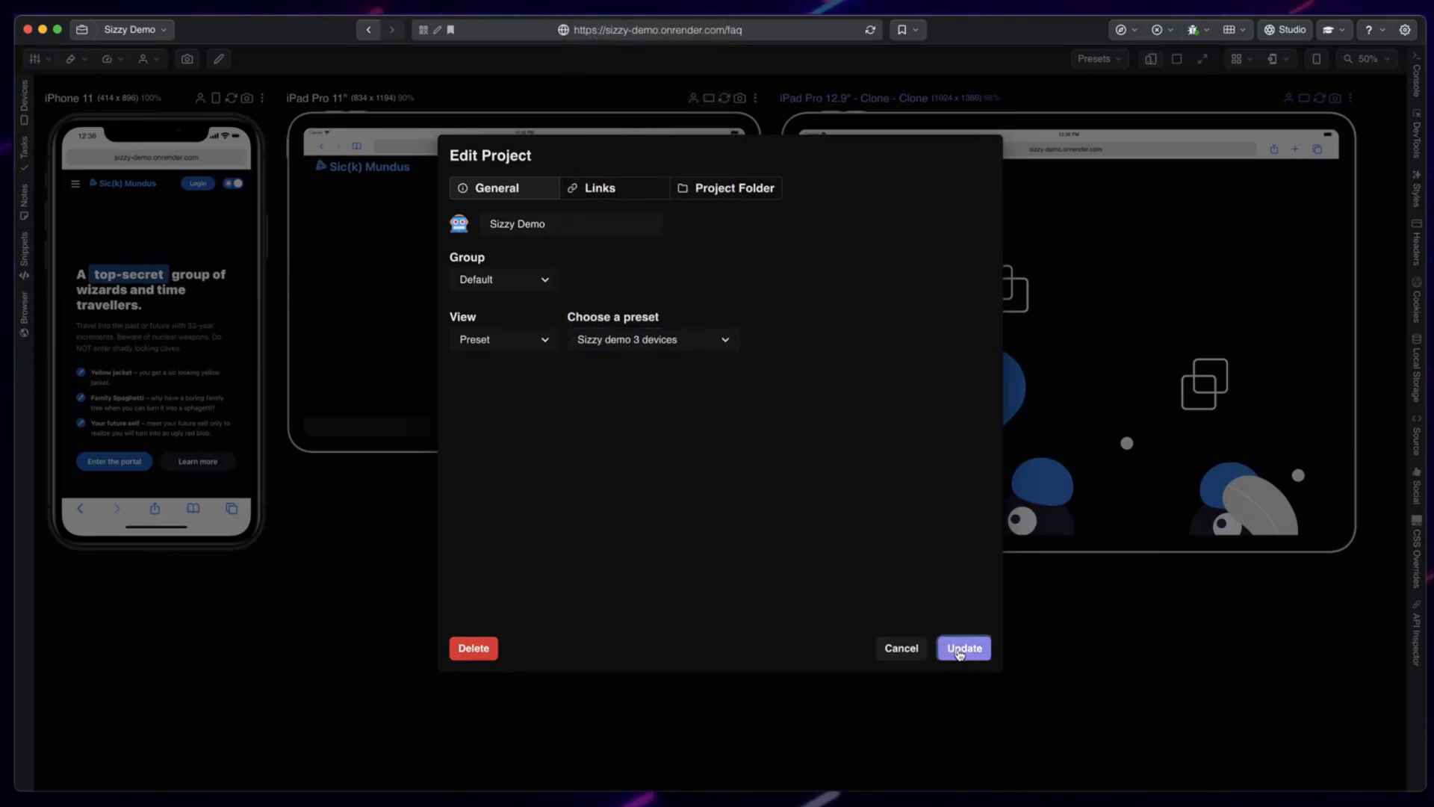
left_click(1199, 555)
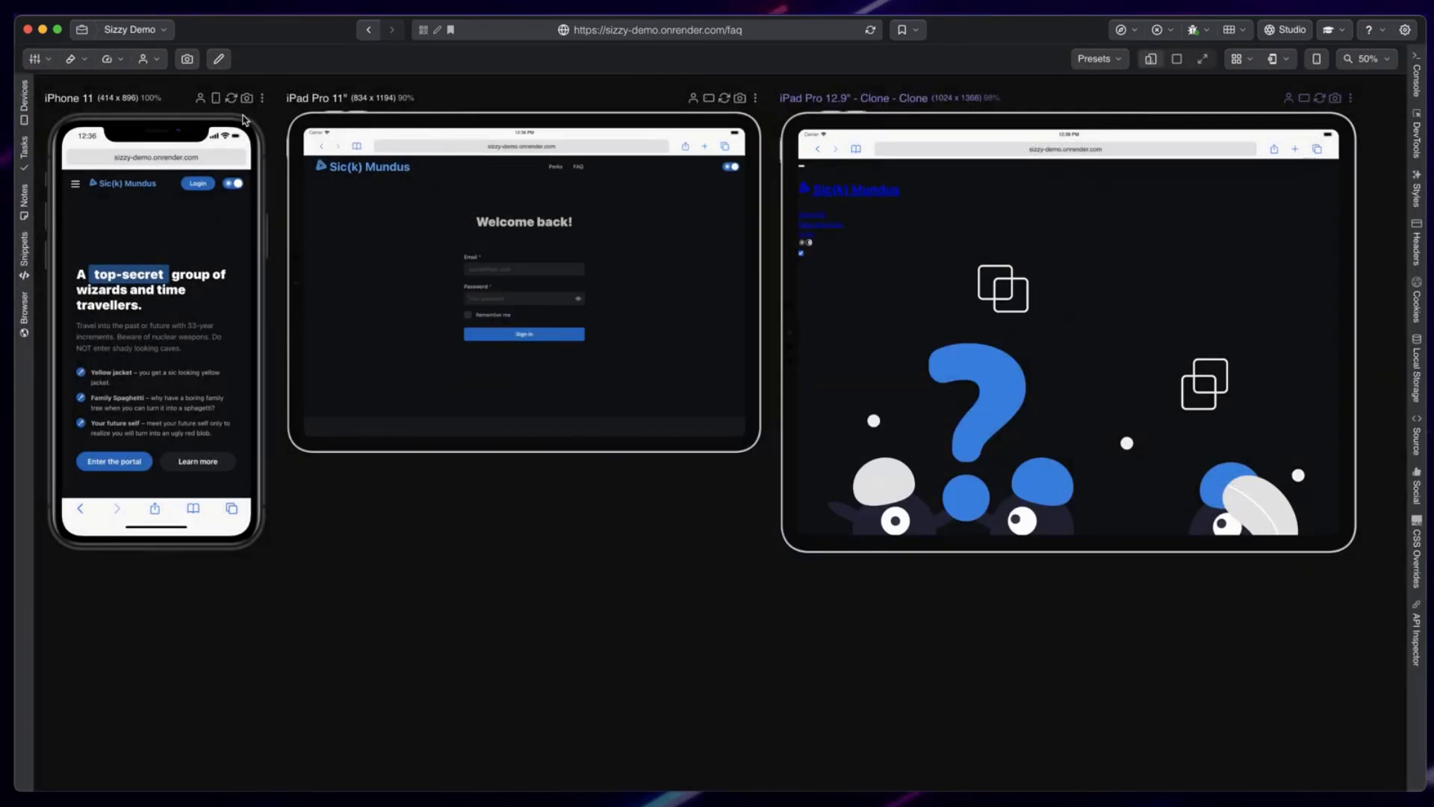
Step: Switch to the Glink project and look over its device layout
left_click(131, 29)
type("glik")
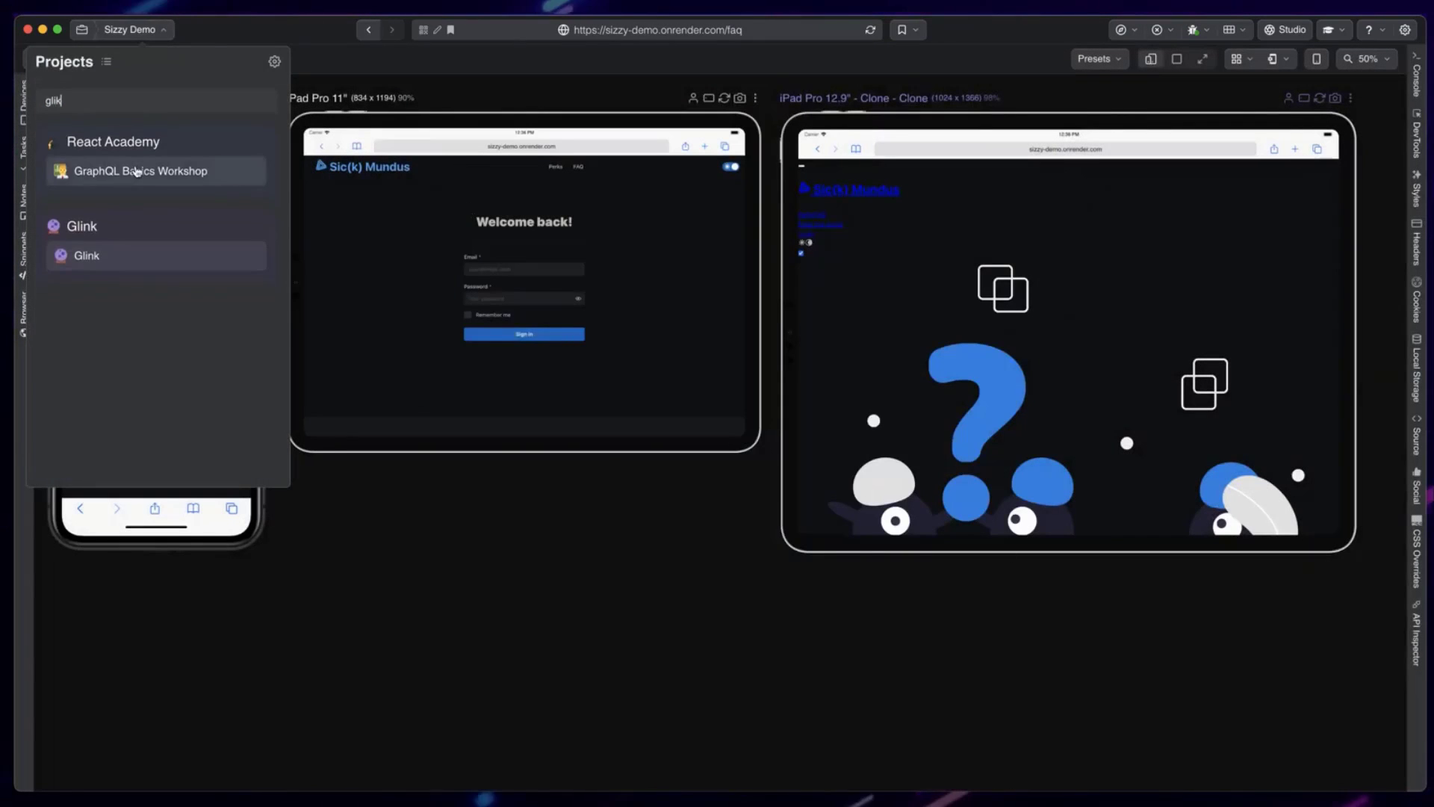
left_click(128, 255)
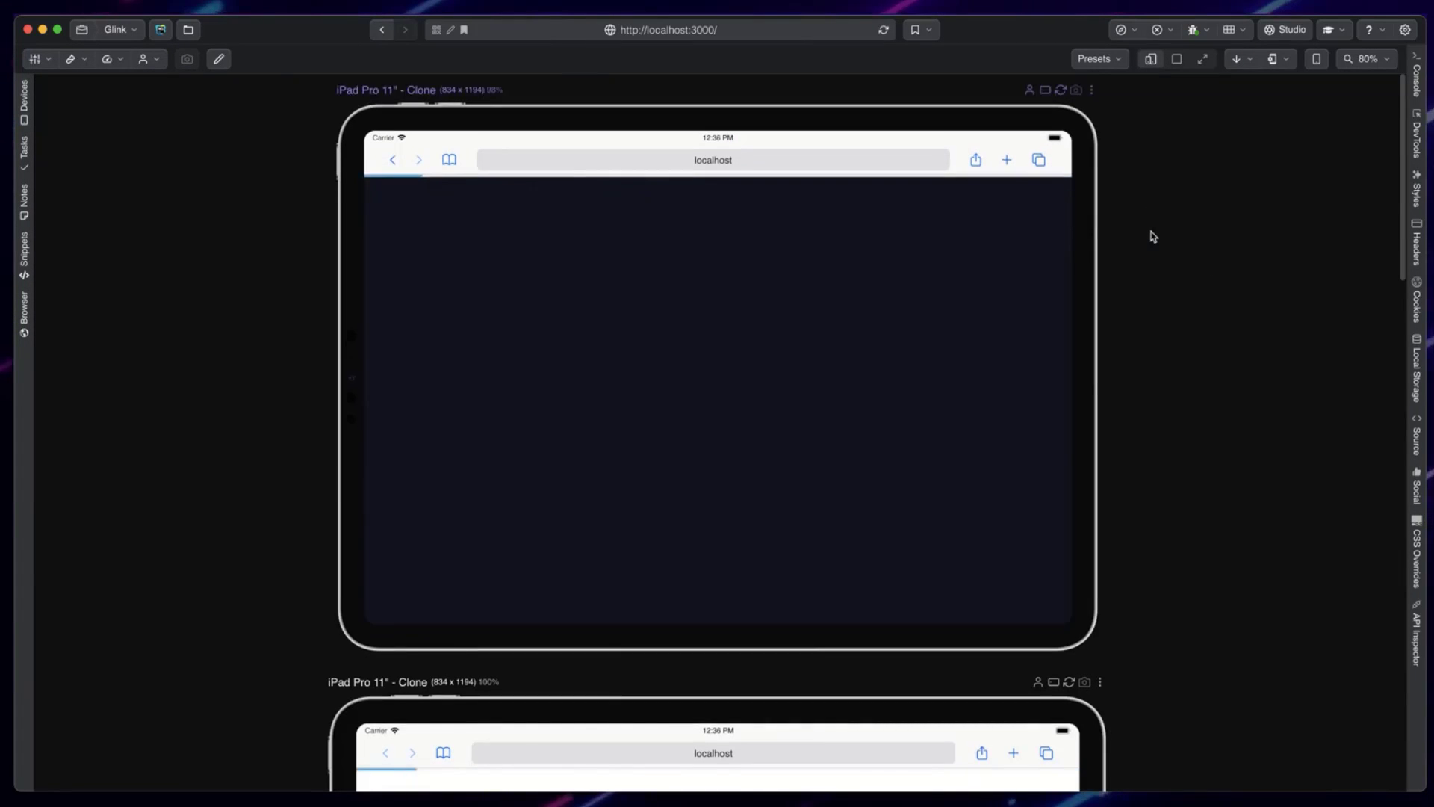
scroll(1319, 329, "down", 6)
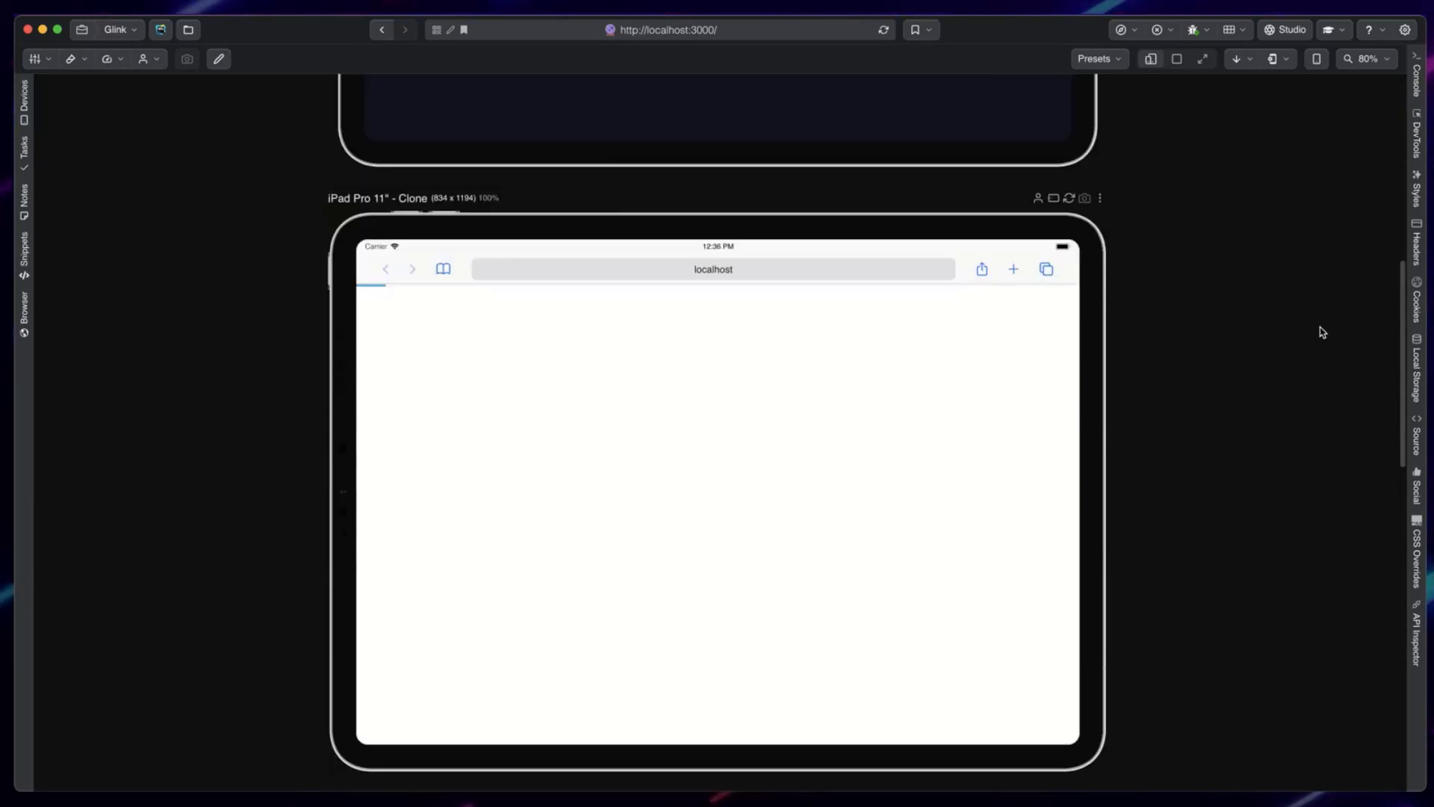
scroll(1319, 328, "up", 6)
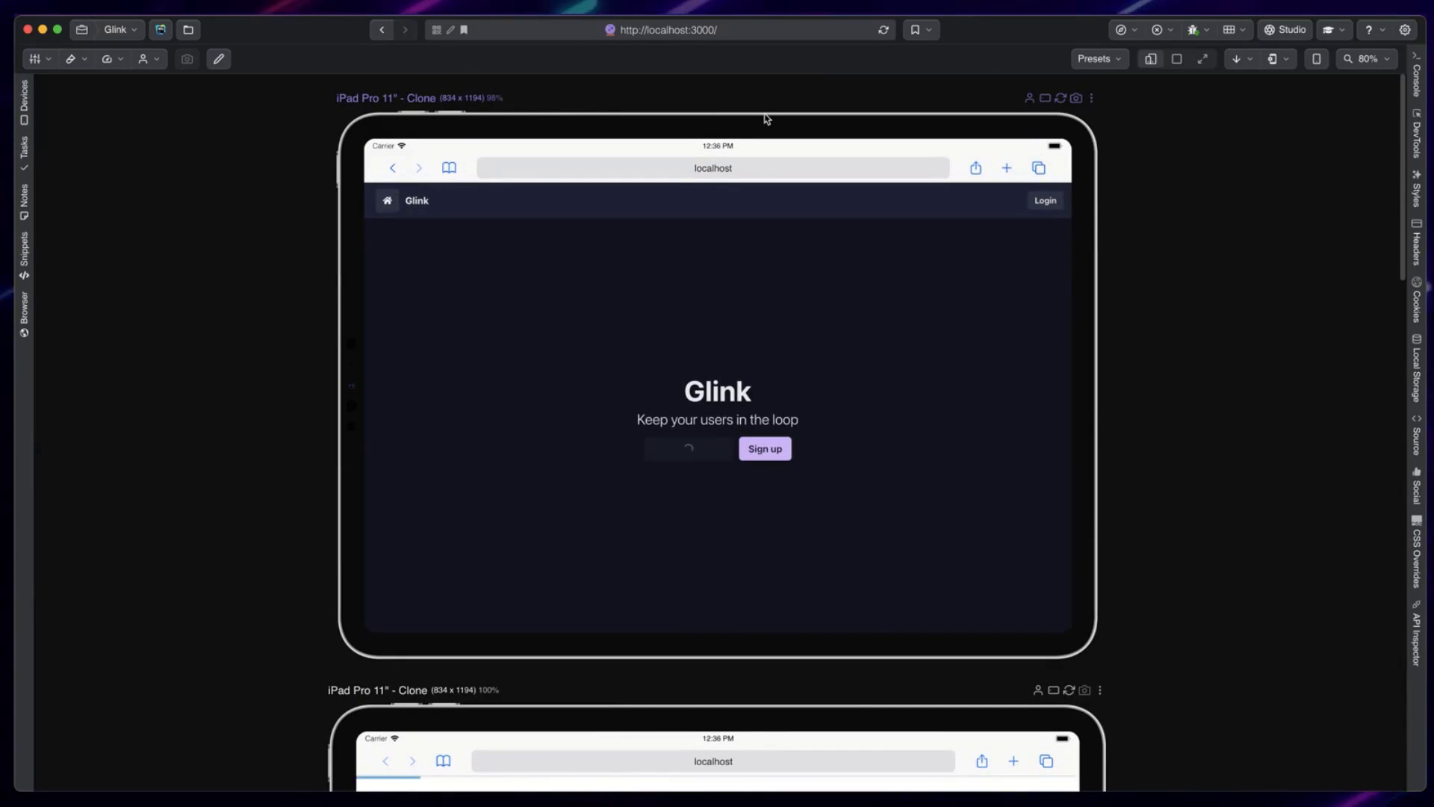
Step: Find the Sizzy Demo project by searching for "demo" and switch to it
left_click(116, 29)
type("de")
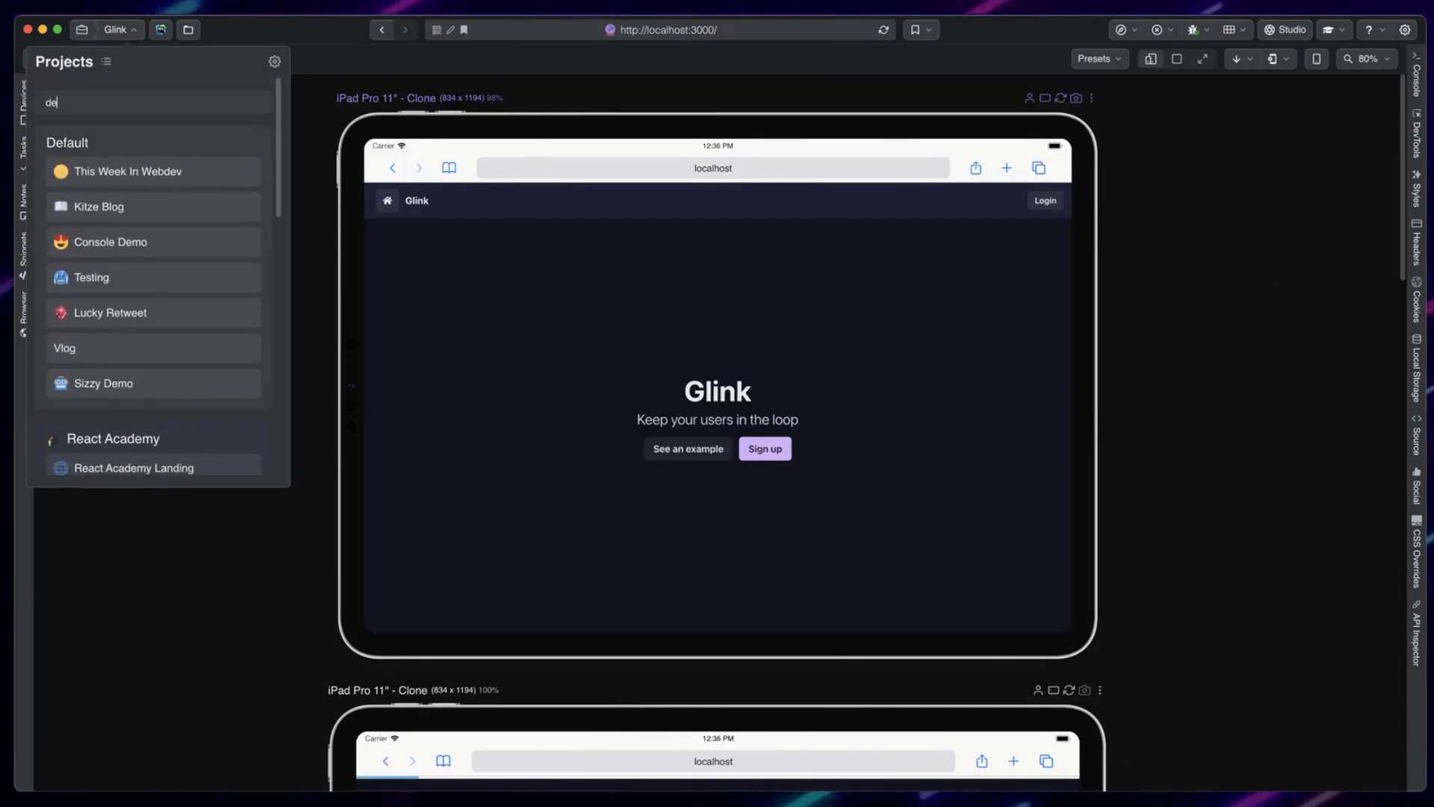
type("mo")
left_click(105, 205)
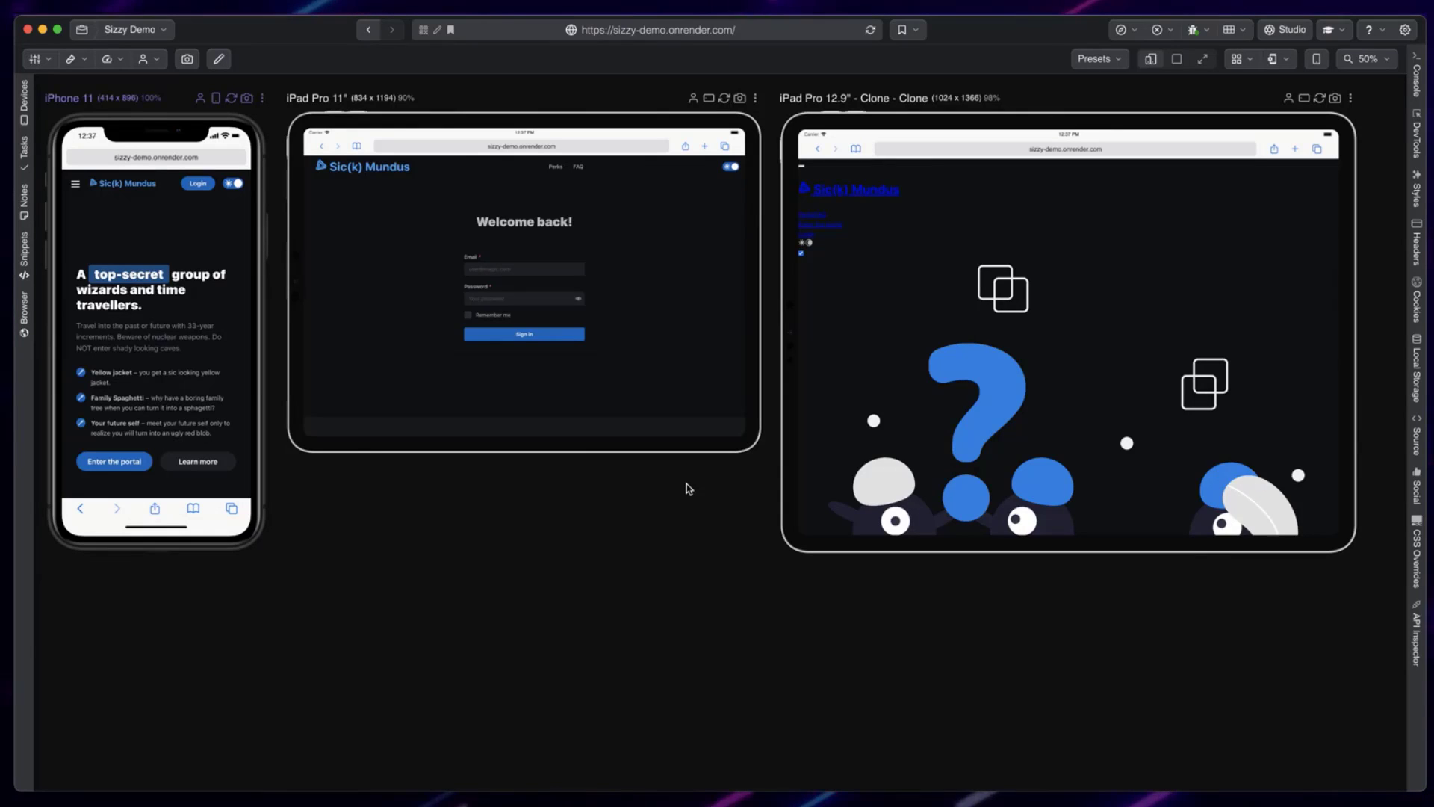
Step: Review the synchronization options, and scroll the iPhone 11 and iPad Pro 12.9" pages independently
left_click(47, 64)
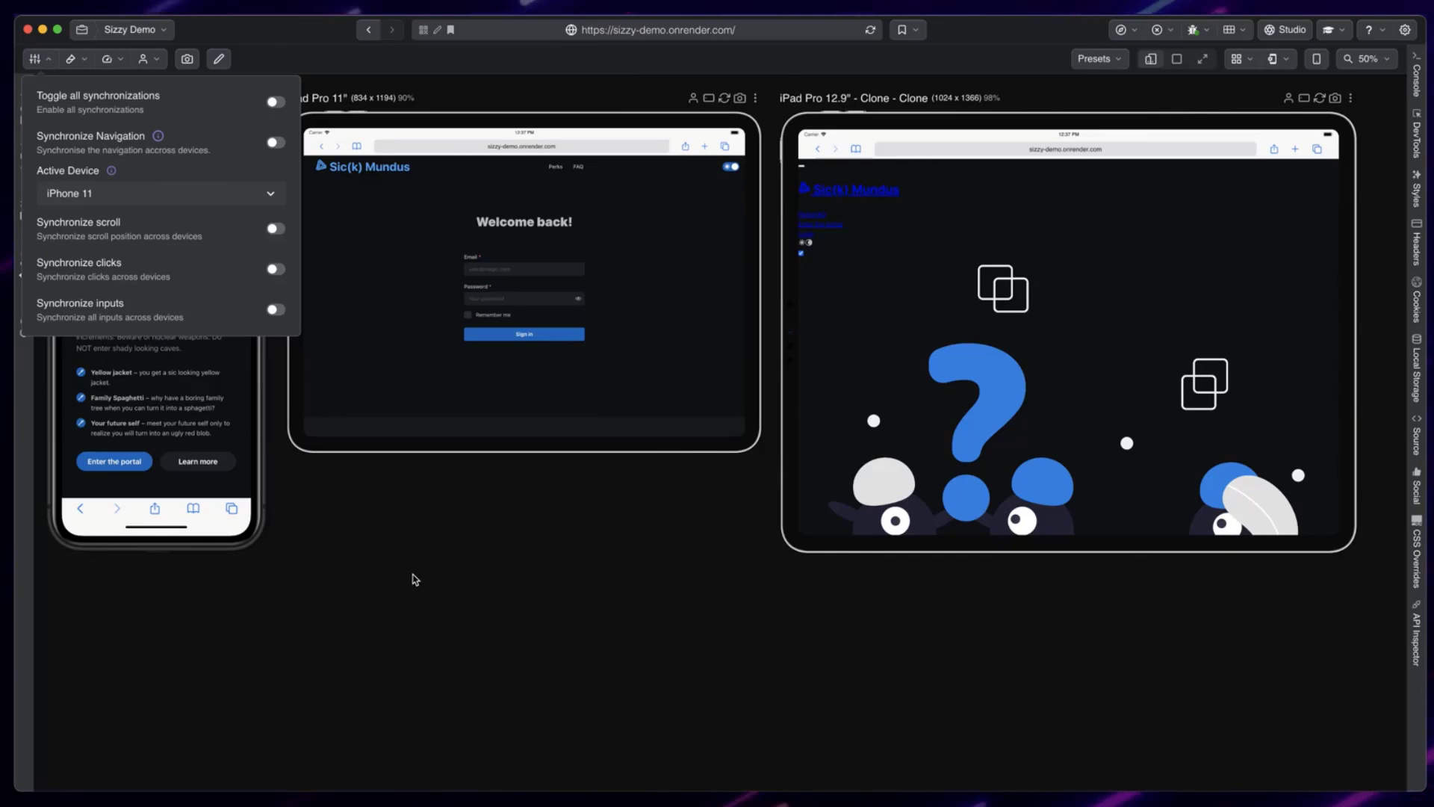
left_click(334, 557)
scroll(167, 310, "down", 5)
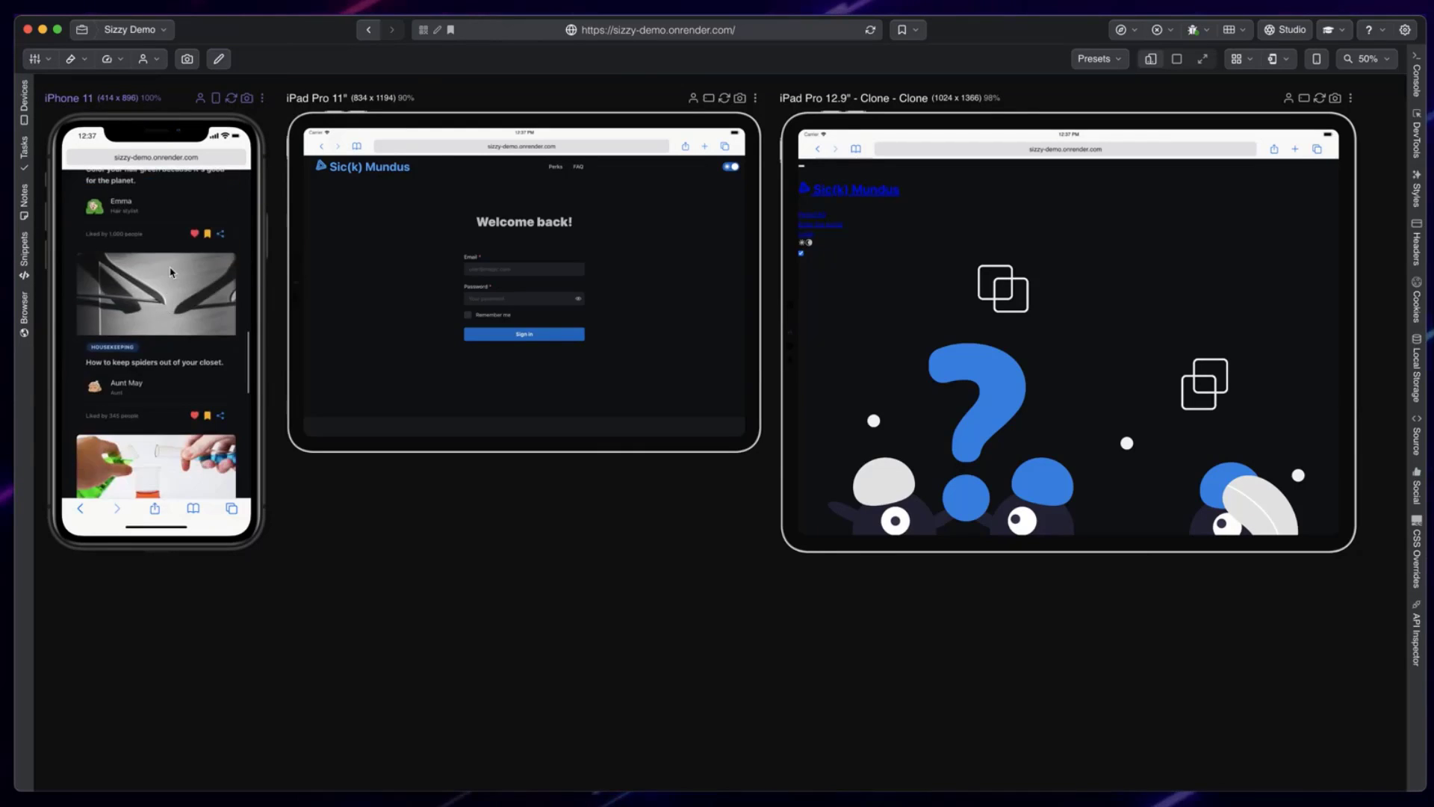
scroll(401, 263, "down", 3)
scroll(401, 262, "up", 5)
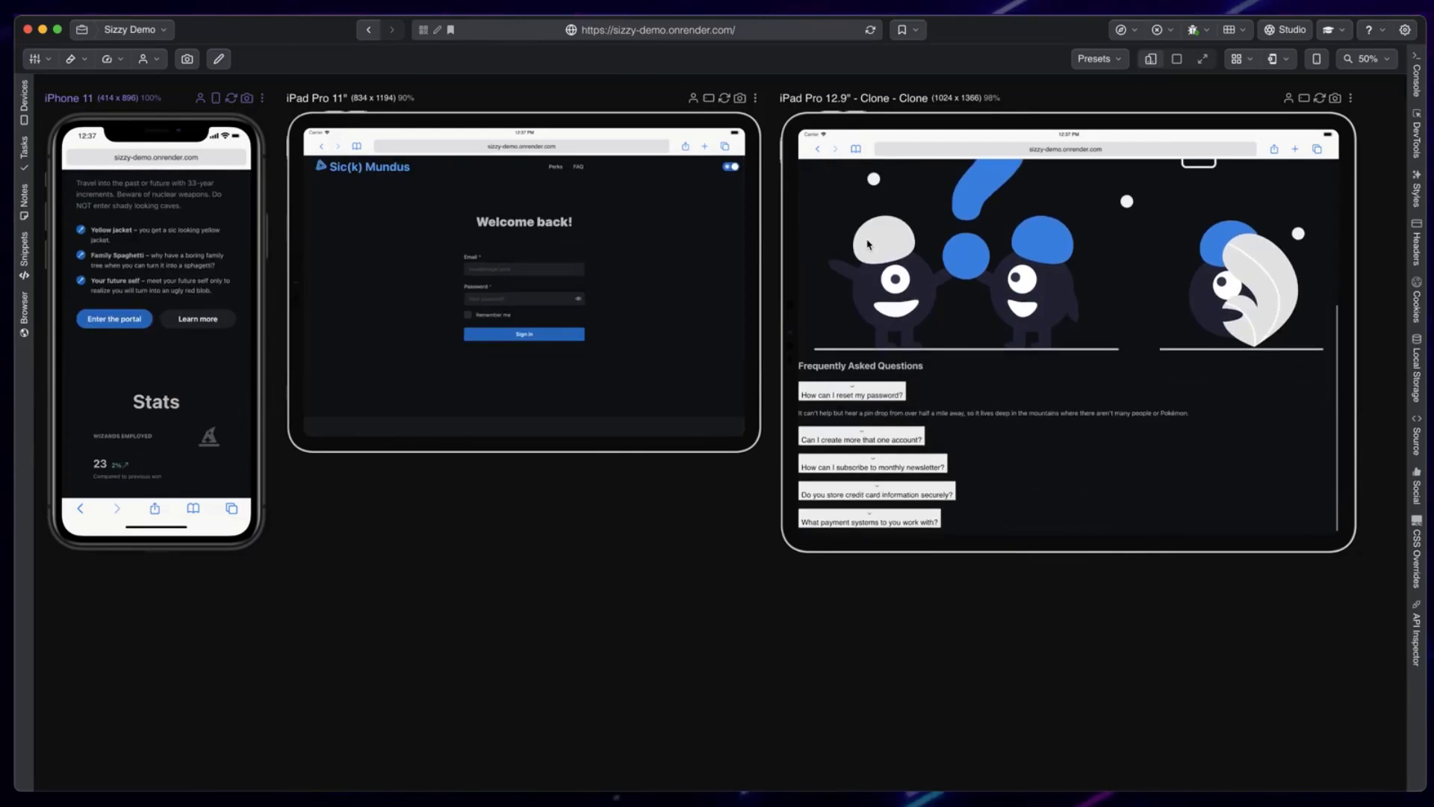
scroll(193, 353, "up", 4)
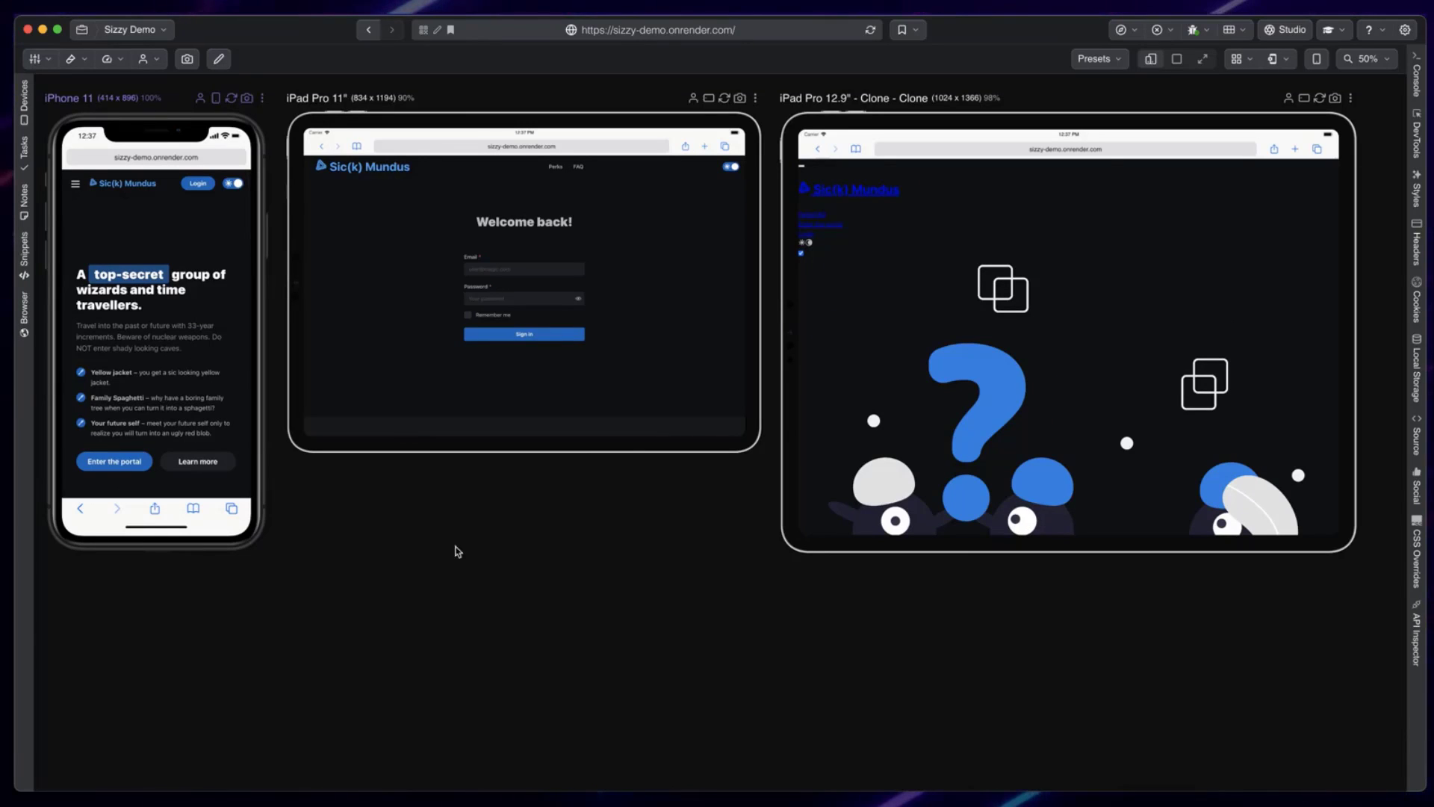
Step: Open the Sizzy Demo project's settings, review its view and preset choices, and close them unchanged
left_click(150, 29)
left_click(238, 94)
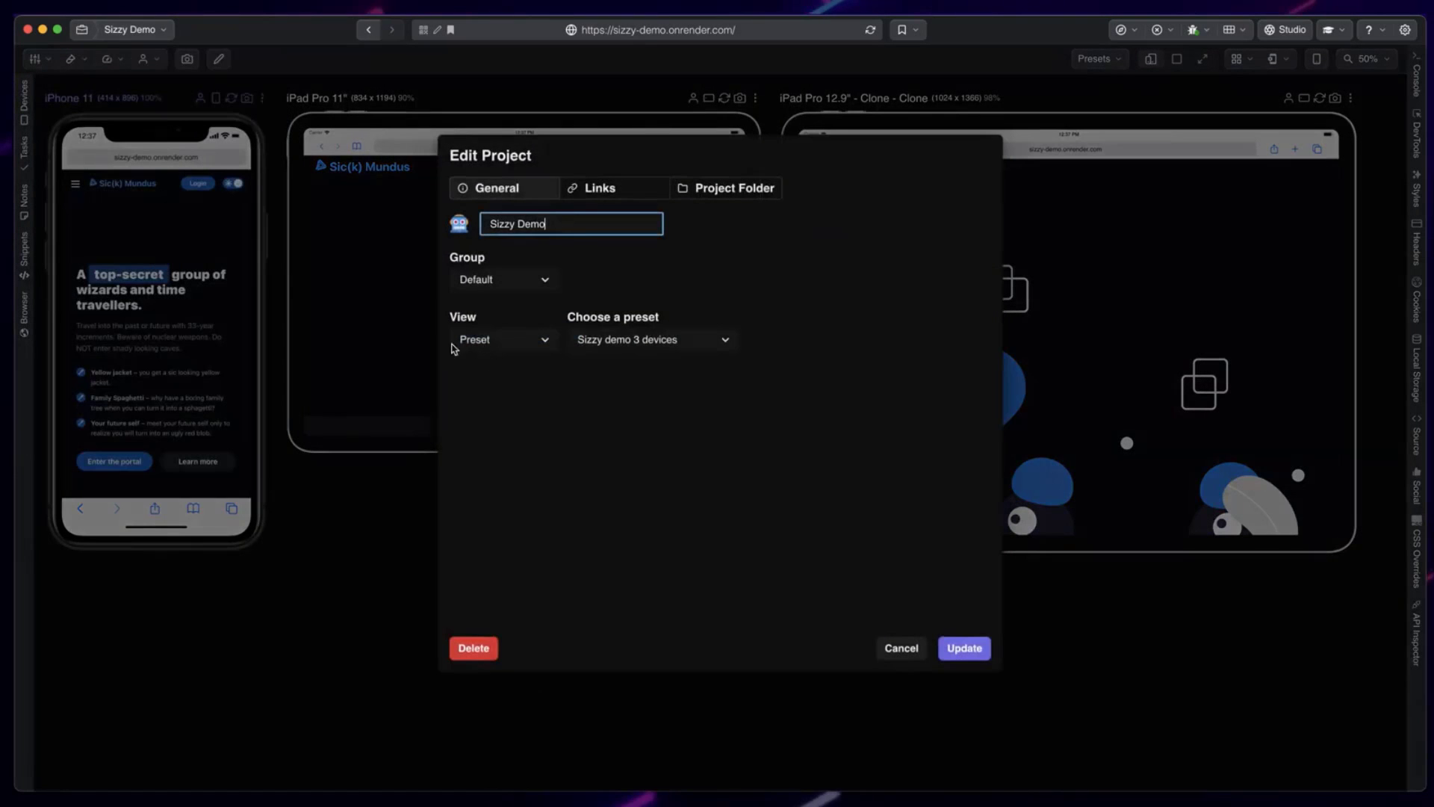
left_click_drag(564, 304, 770, 376)
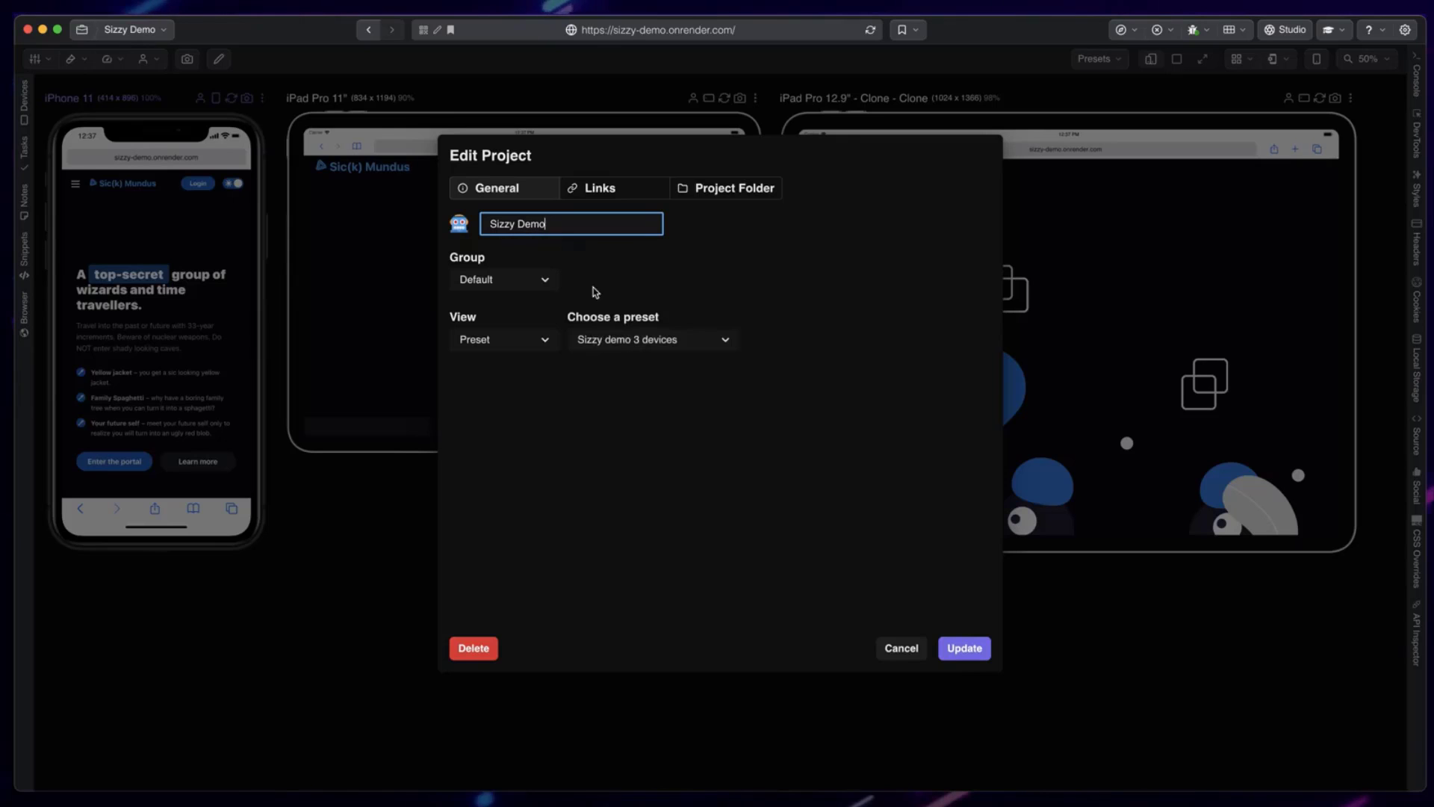
left_click_drag(564, 305, 771, 386)
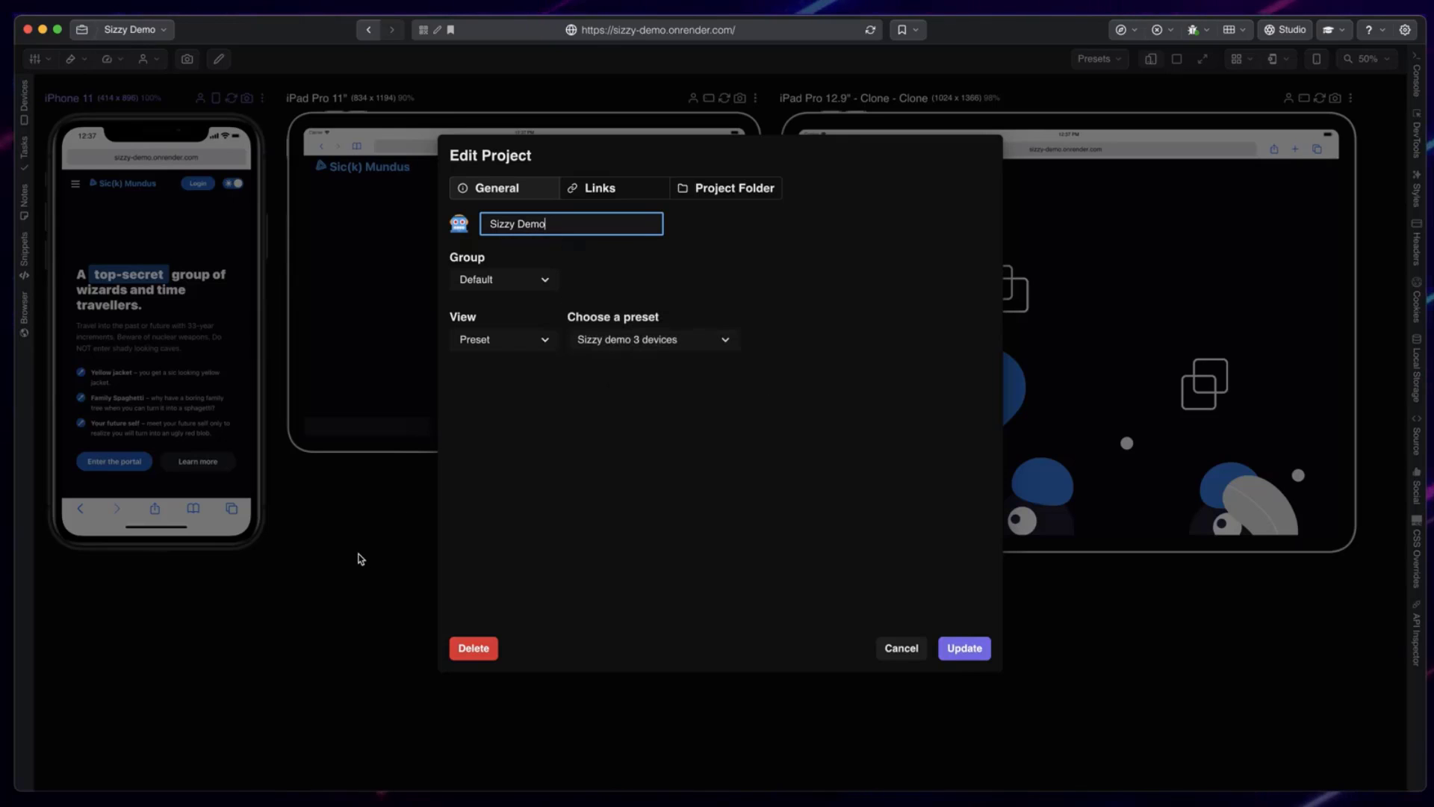
left_click(359, 555)
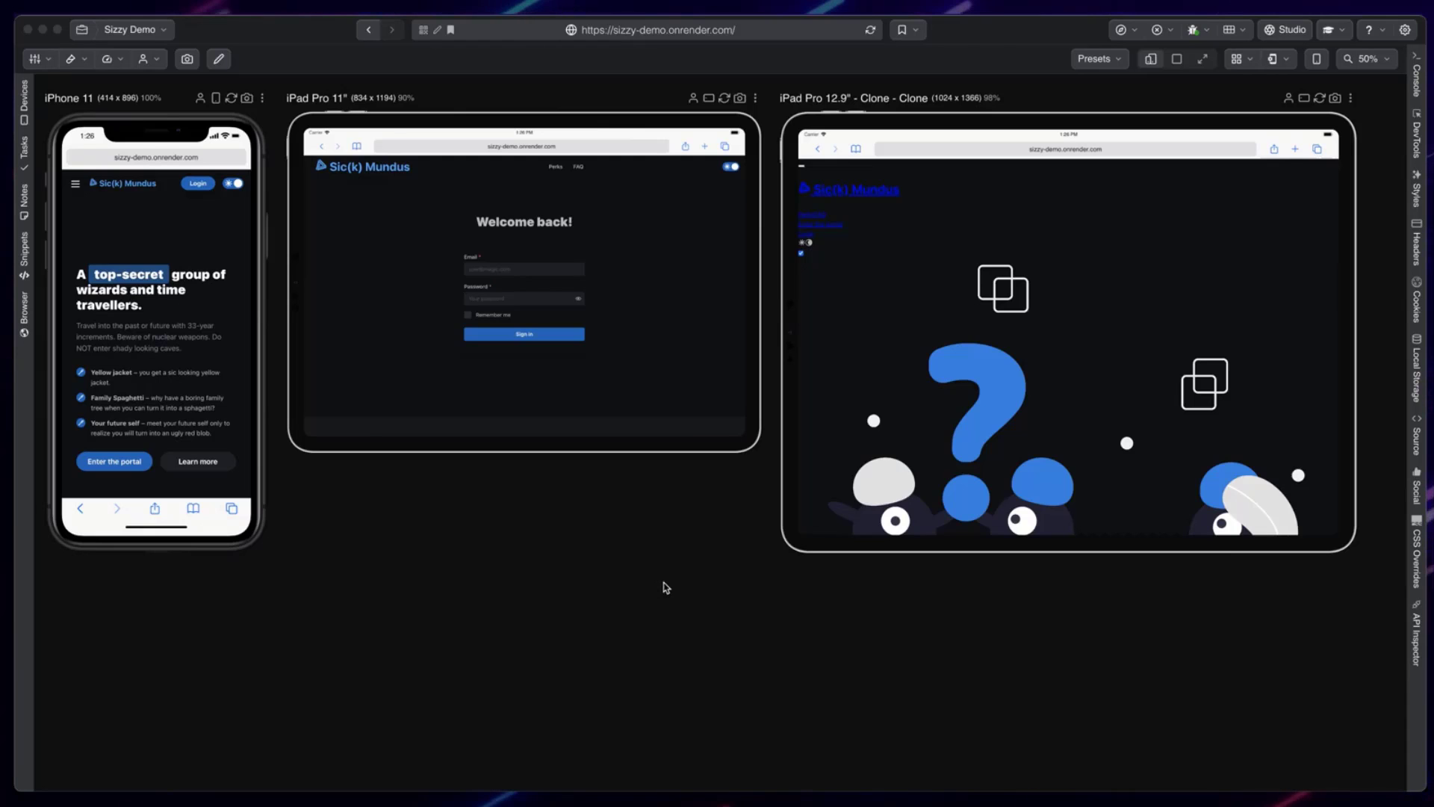
Step: Add the iPhone 8 to the workspace by searching the commands for "drop"
key("super+k")
type("drop")
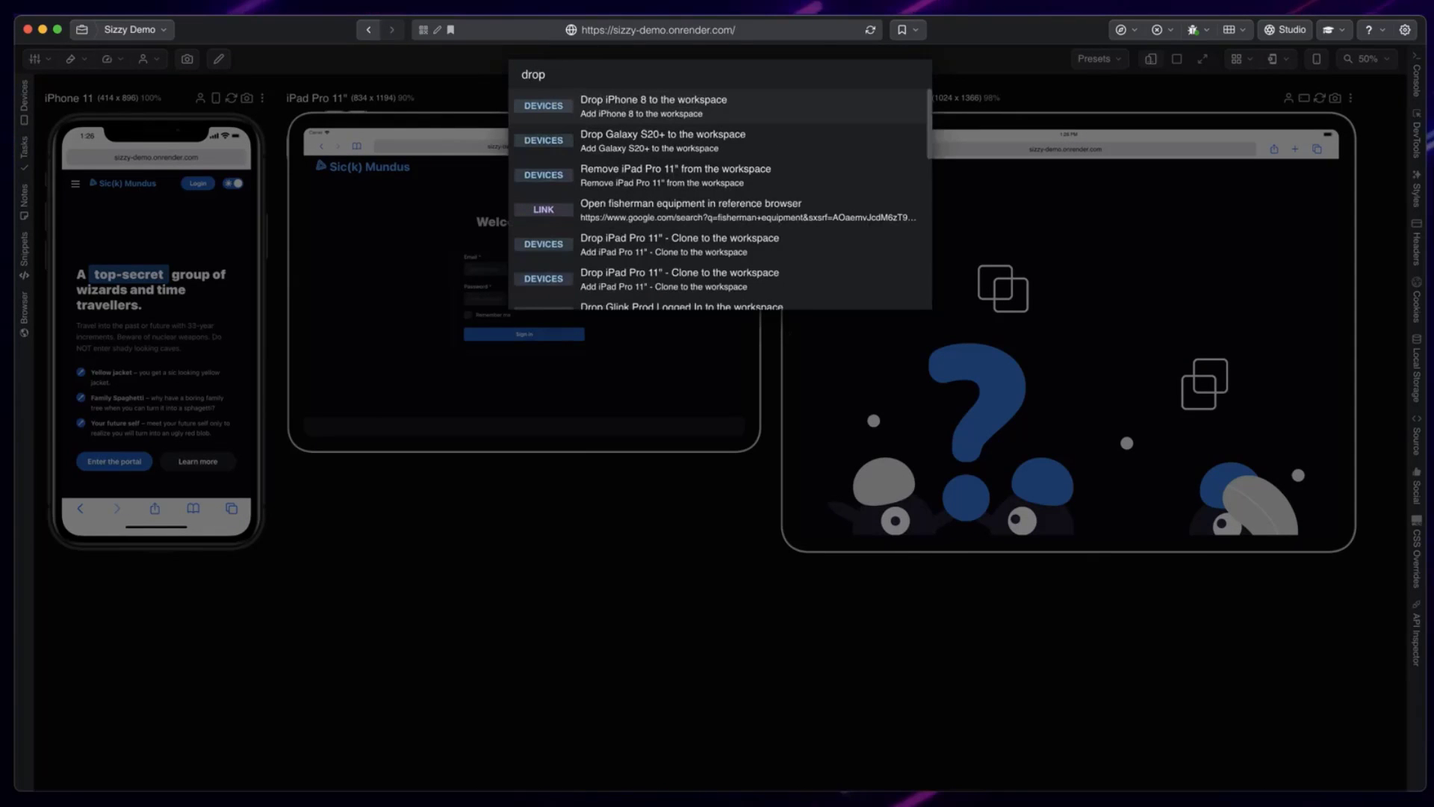
key("Return")
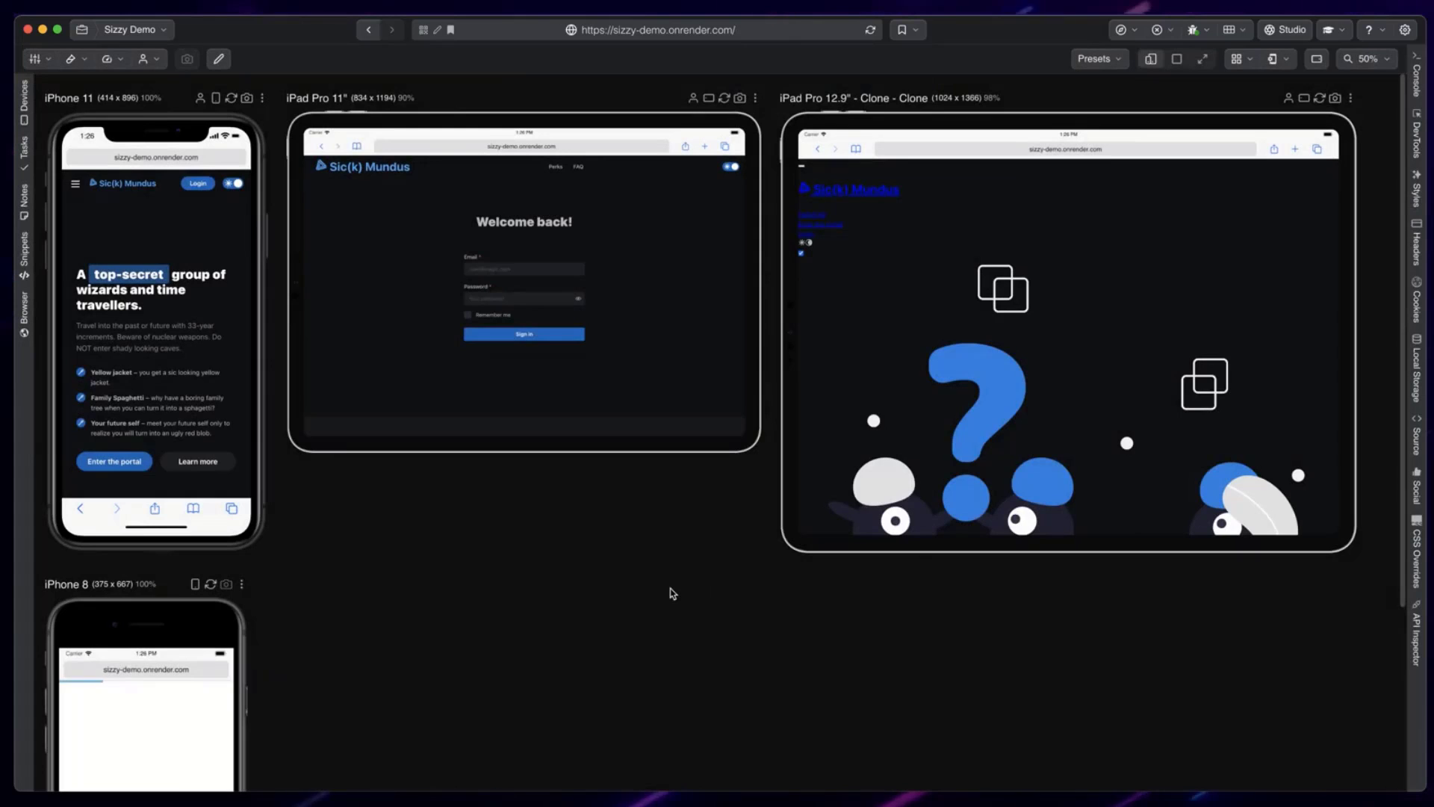
Step: Remove the iPhone 11 from the workspace by searching the commands for "remove ip"
key("super+k")
type("remove ip")
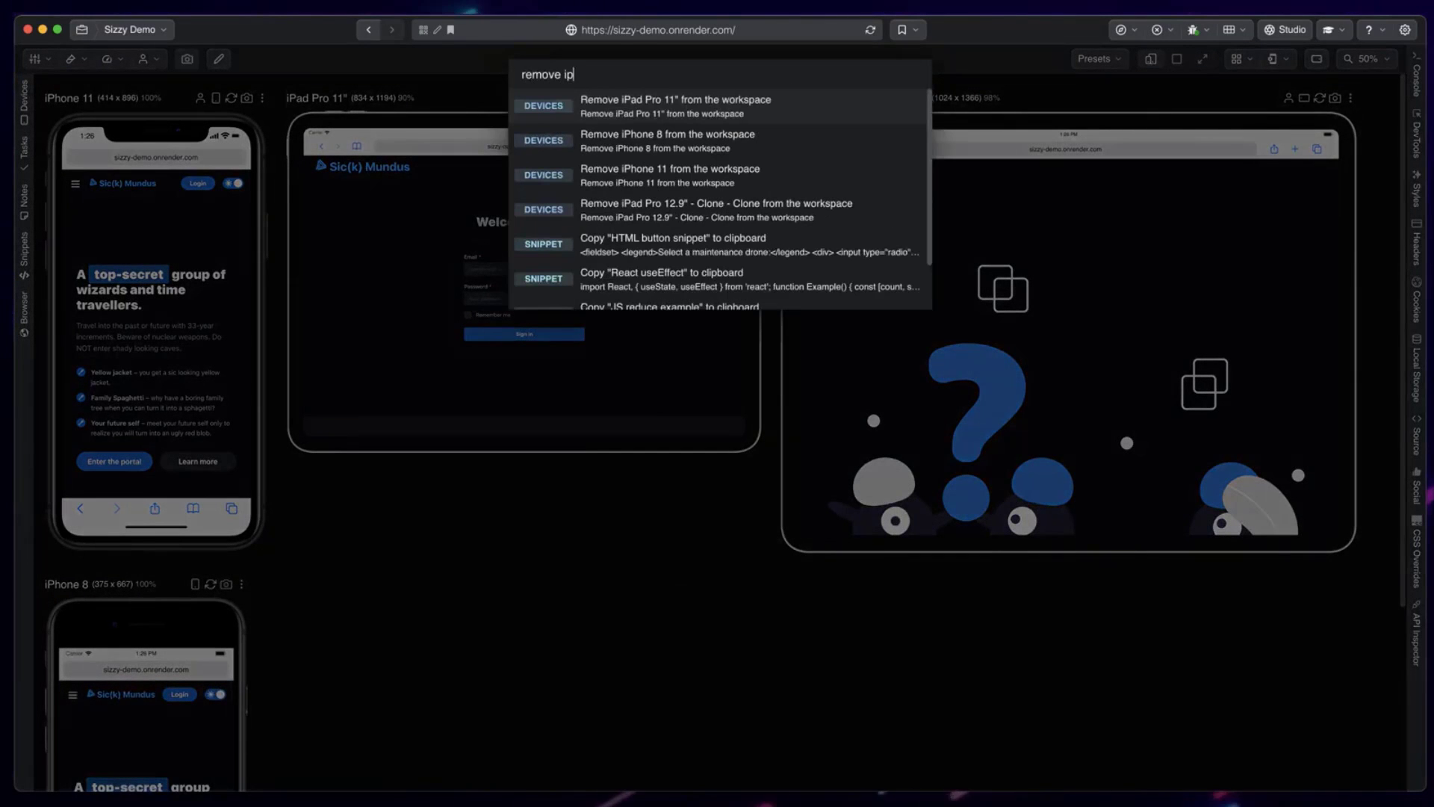
key("Down")
key("Down")
key("Return")
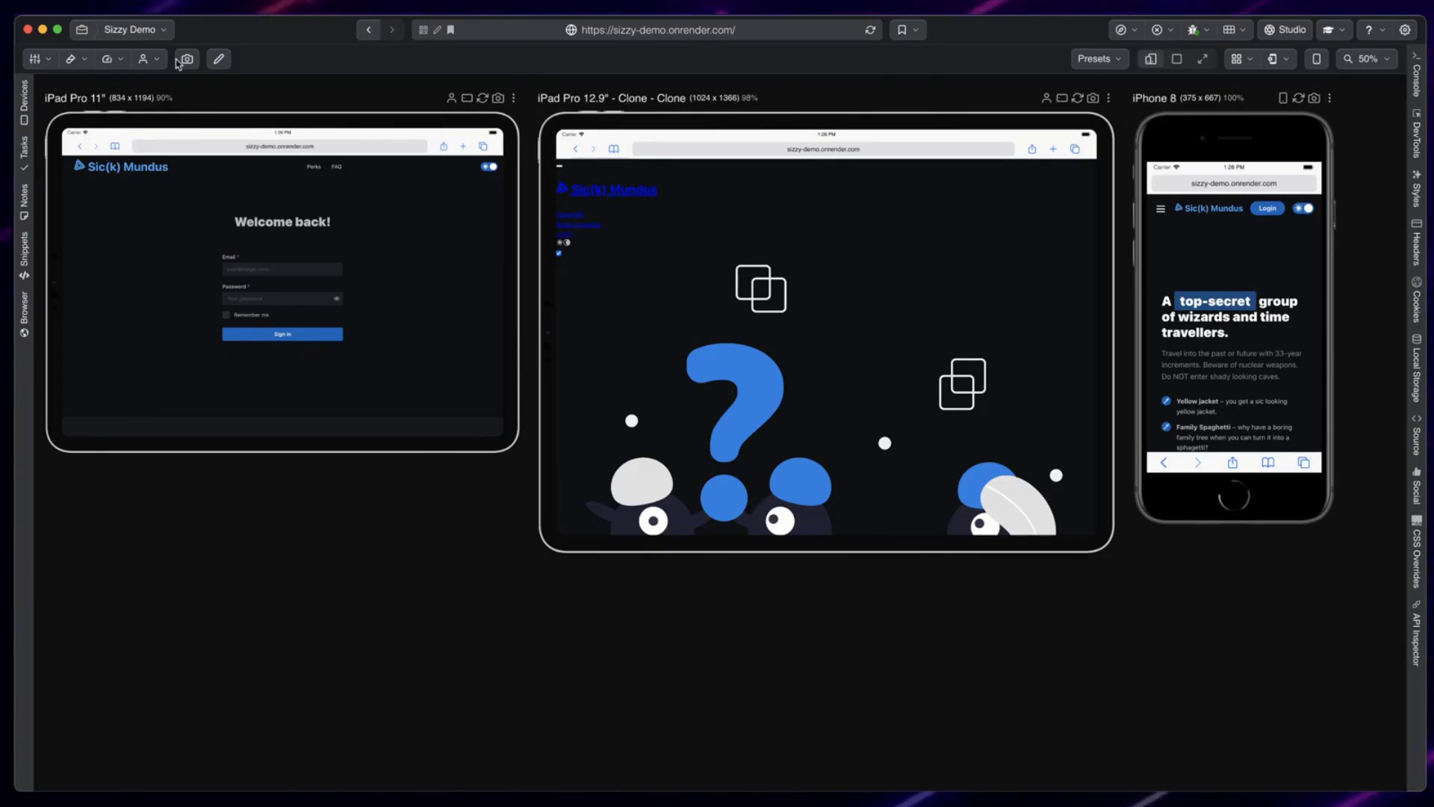
Step: Find the Glink project's settings with the command search "edit glink", review its preset, and close them
left_click(158, 30)
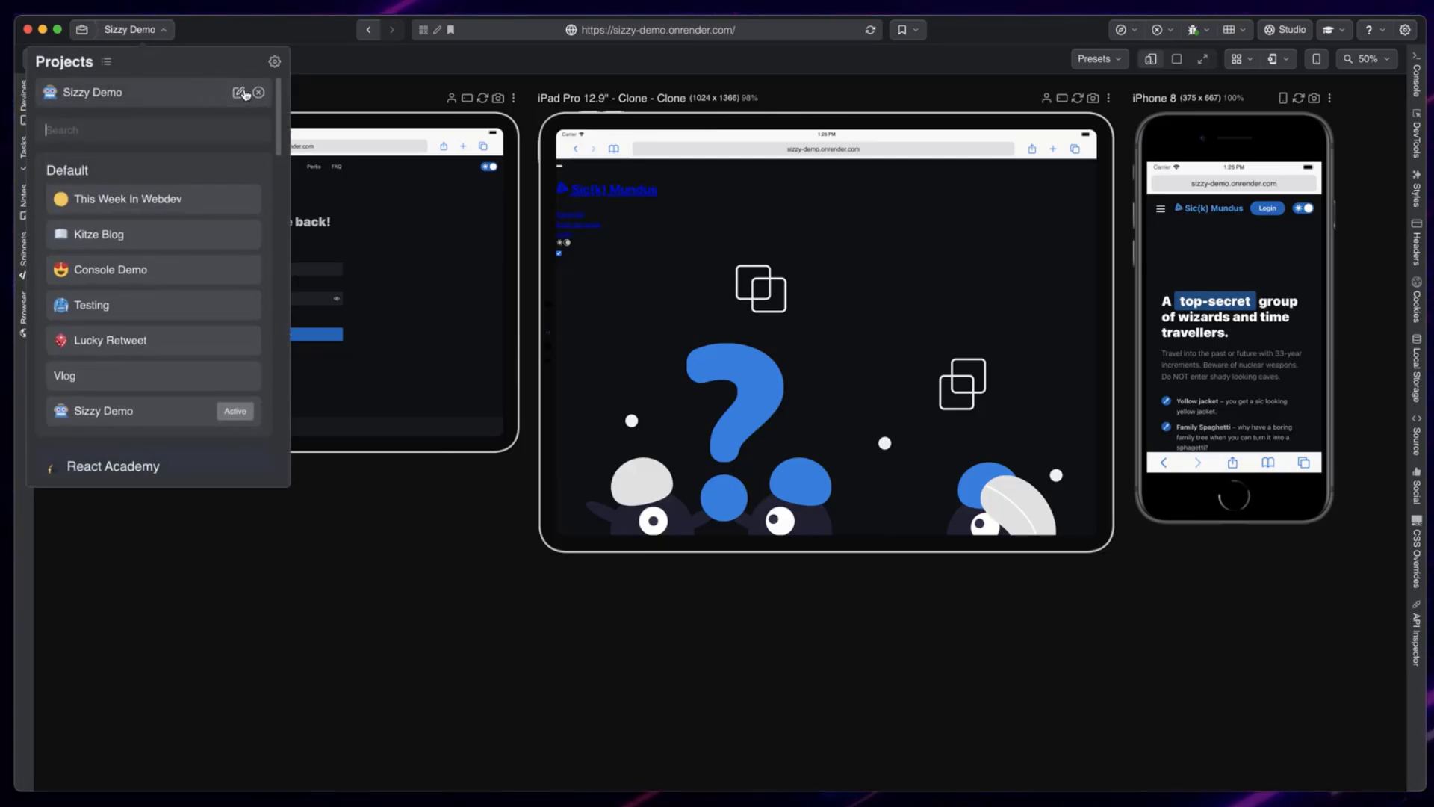
left_click(372, 572)
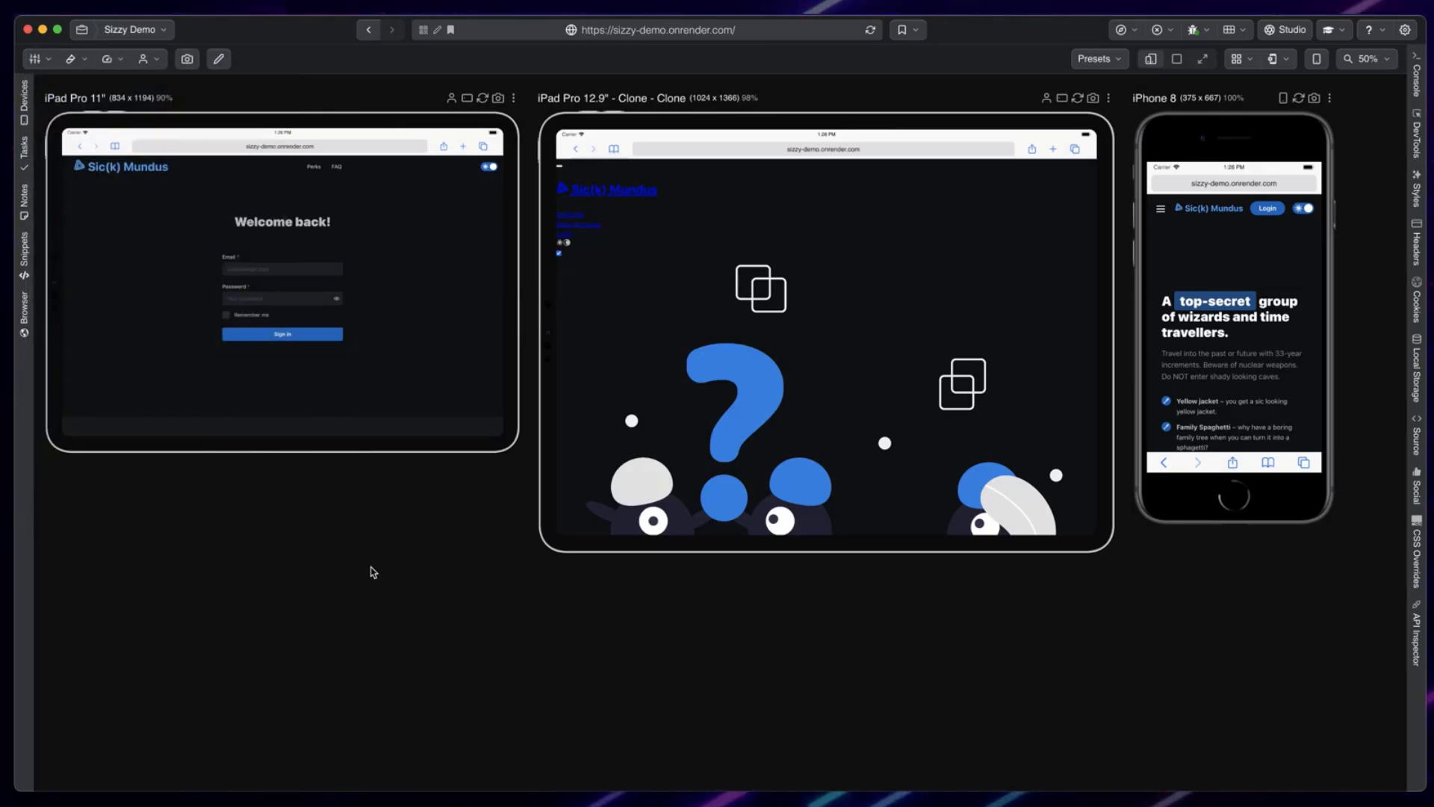
key("super+k")
type("edit glink")
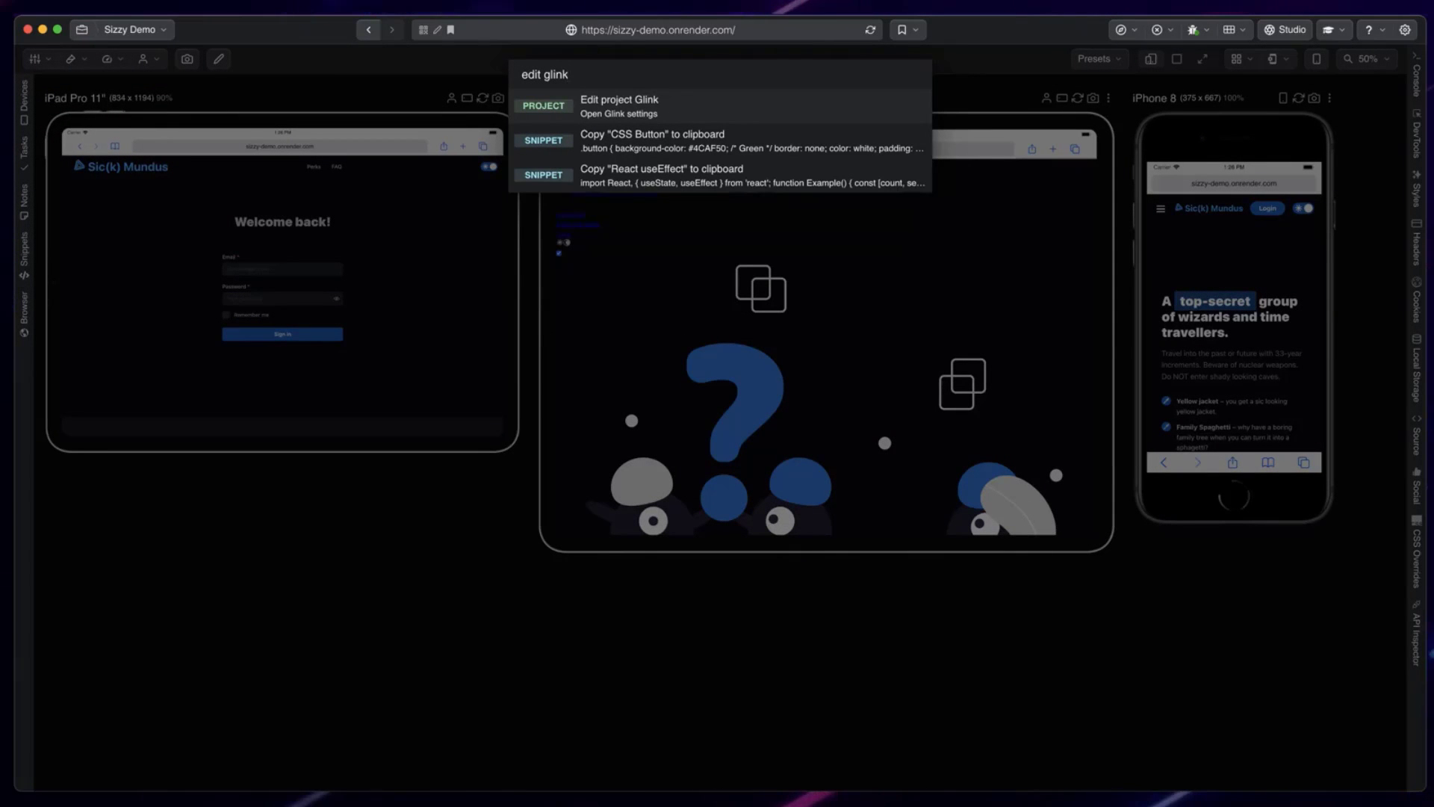
key("Return")
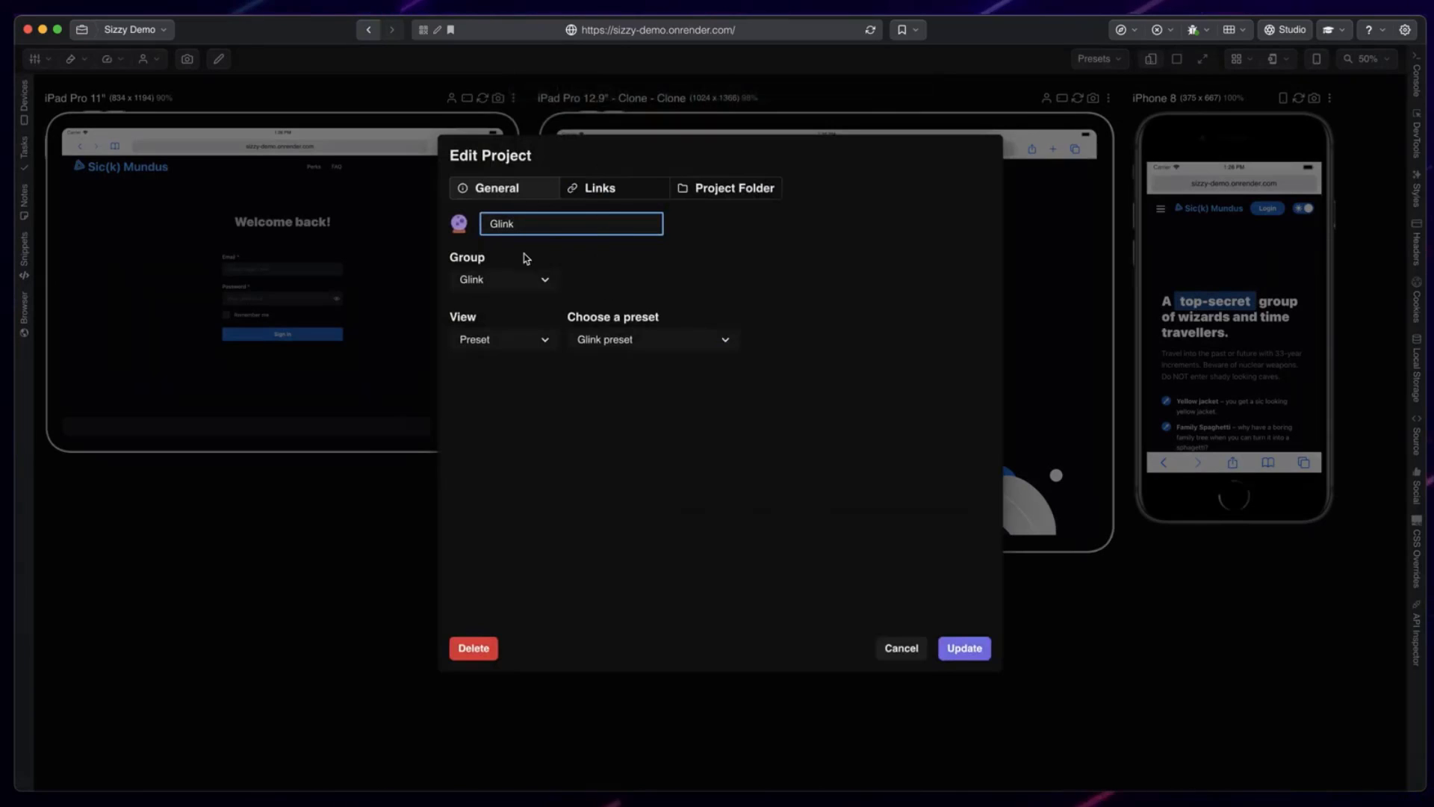
left_click(364, 608)
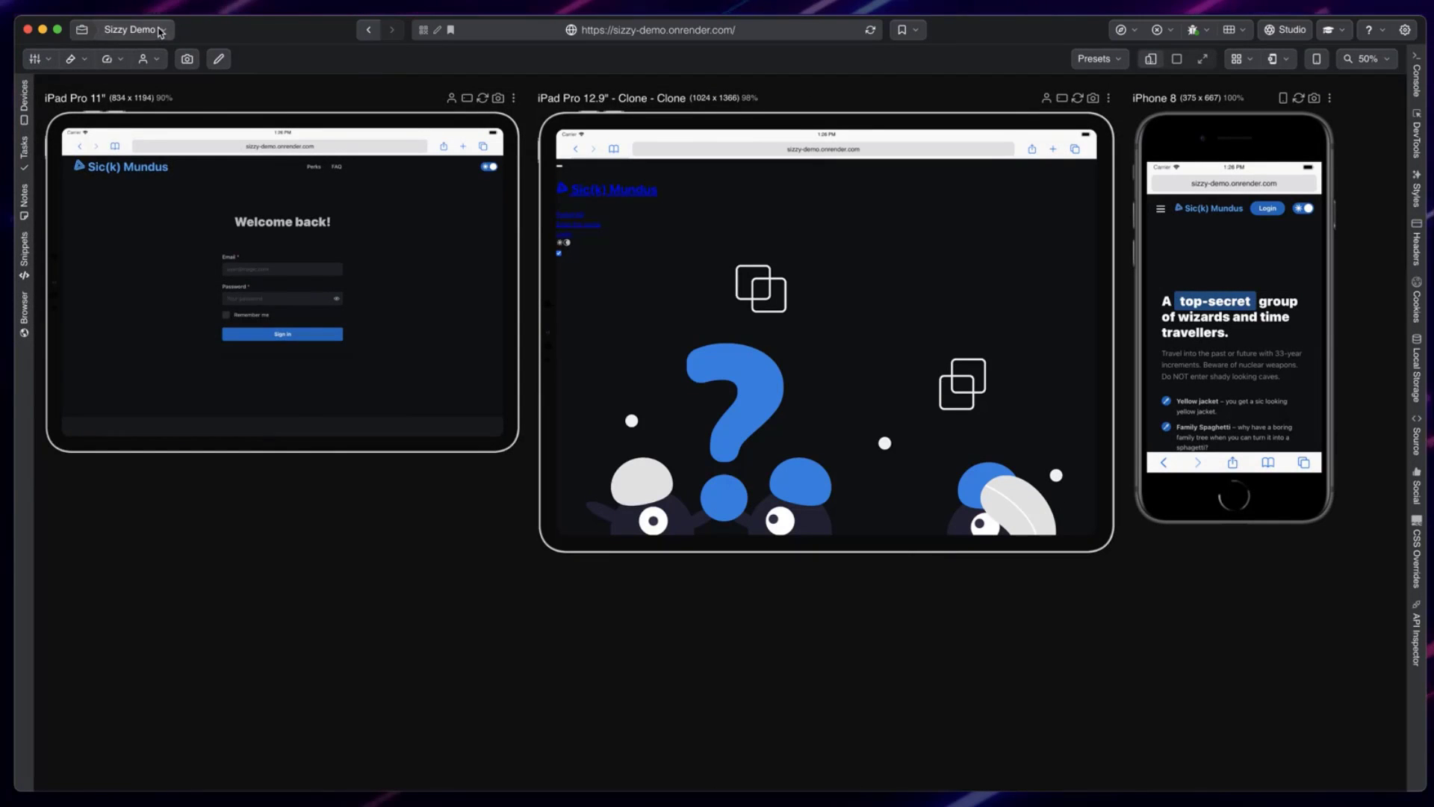
Step: Search the projects for "glink" and switch to the Glink project
left_click(130, 29)
type("glink")
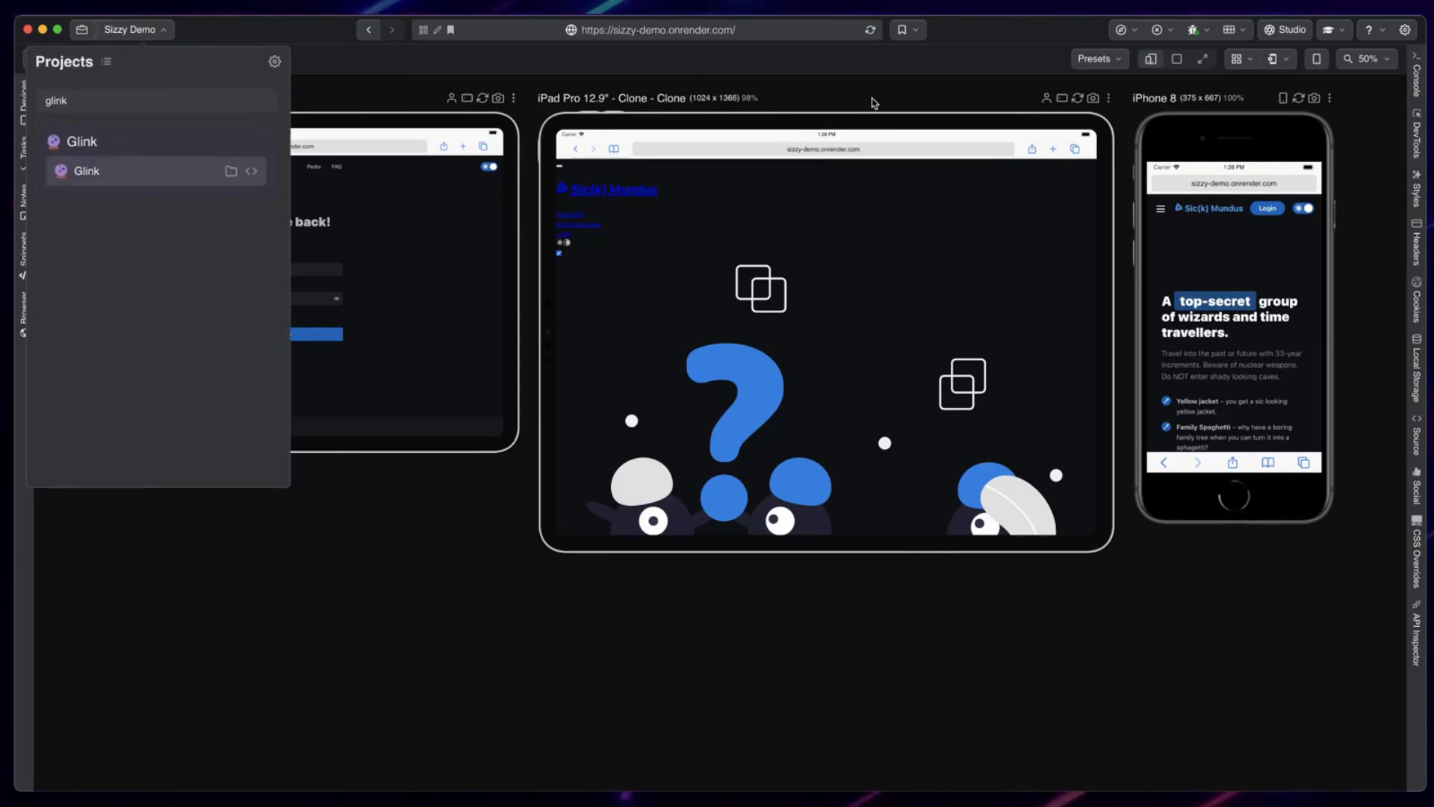
key("Return")
Step: Browse the Glink project's bookmarks and filter them by "localhost:3000"
left_click(931, 31)
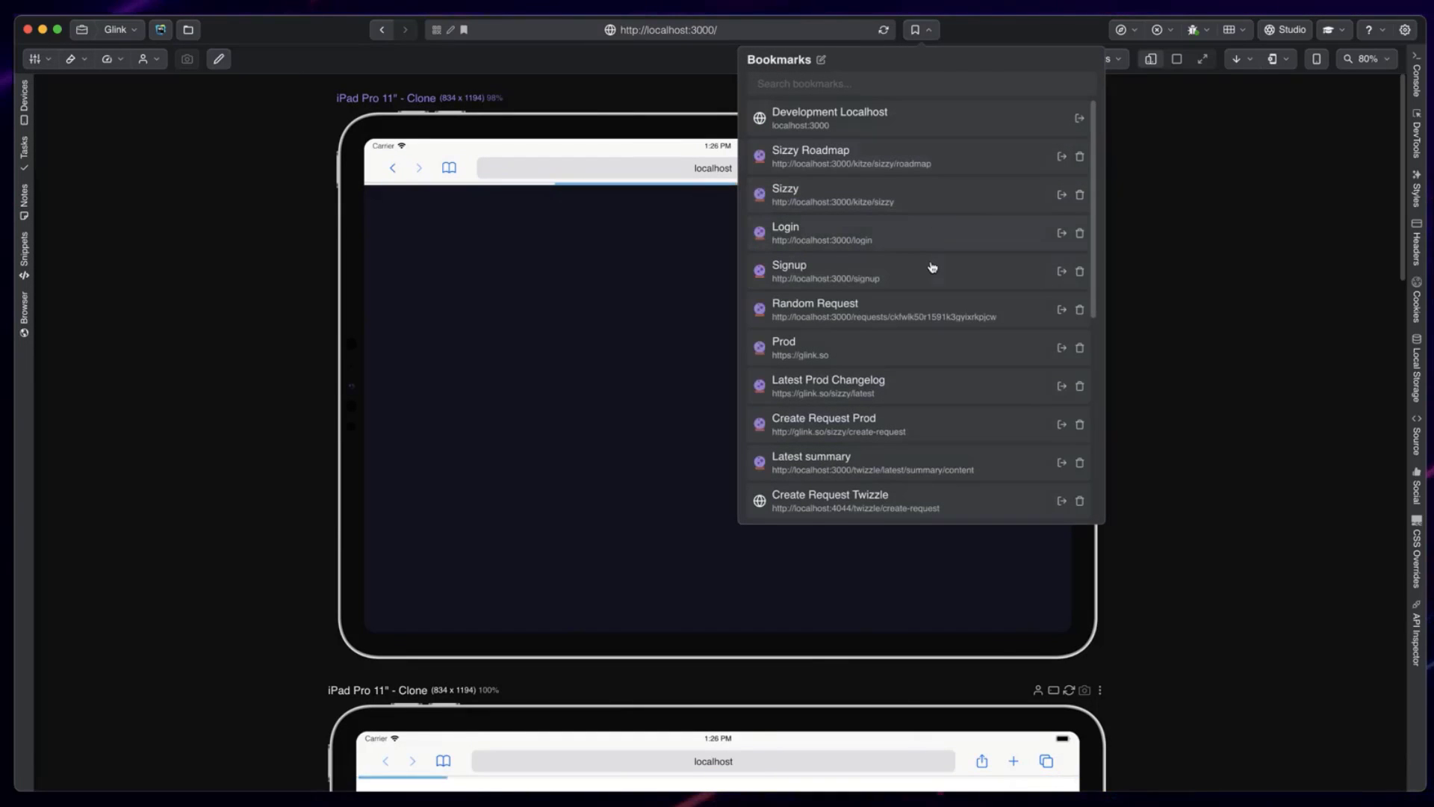
scroll(933, 288, "down", 5)
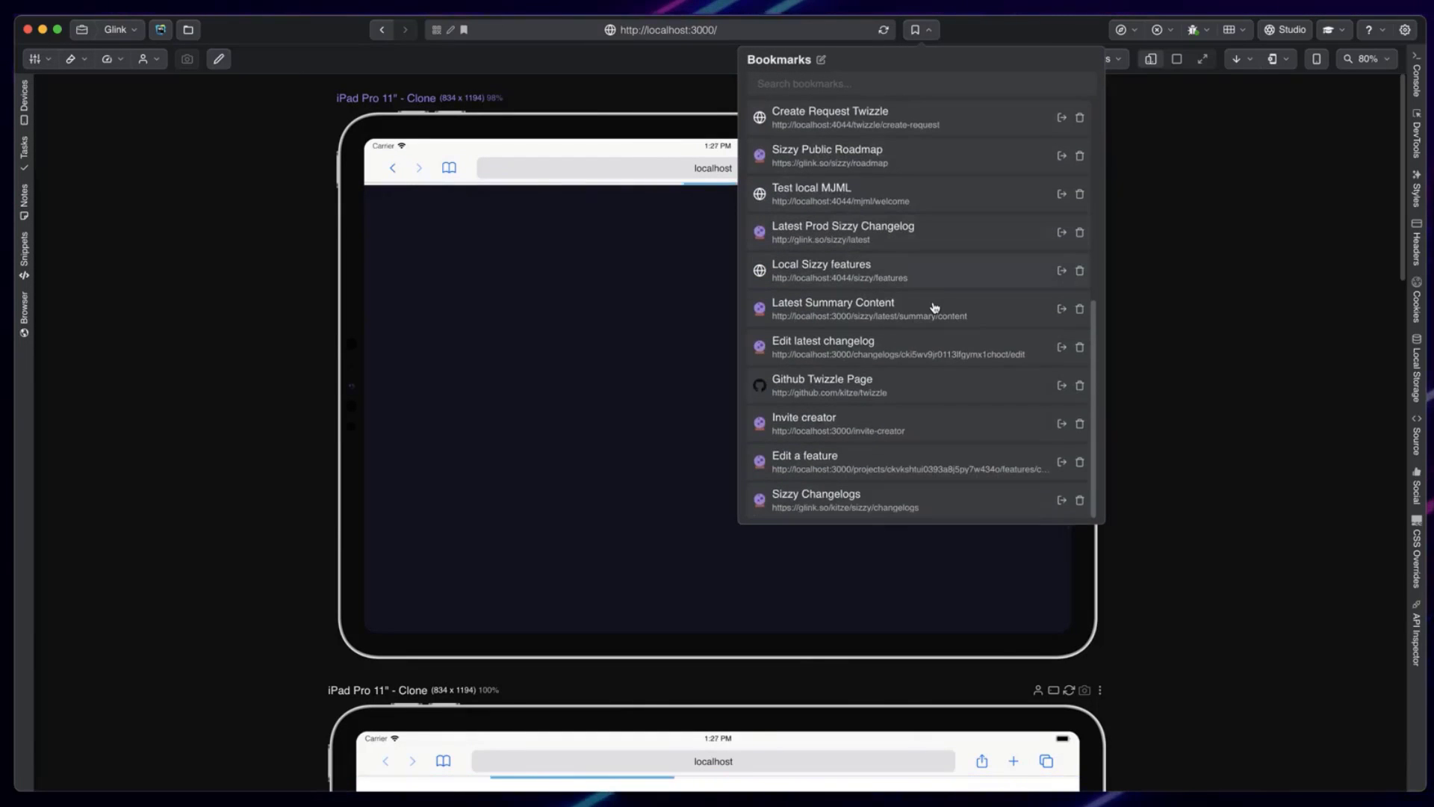
scroll(931, 276, "up", 5)
scroll(871, 213, "down", 5)
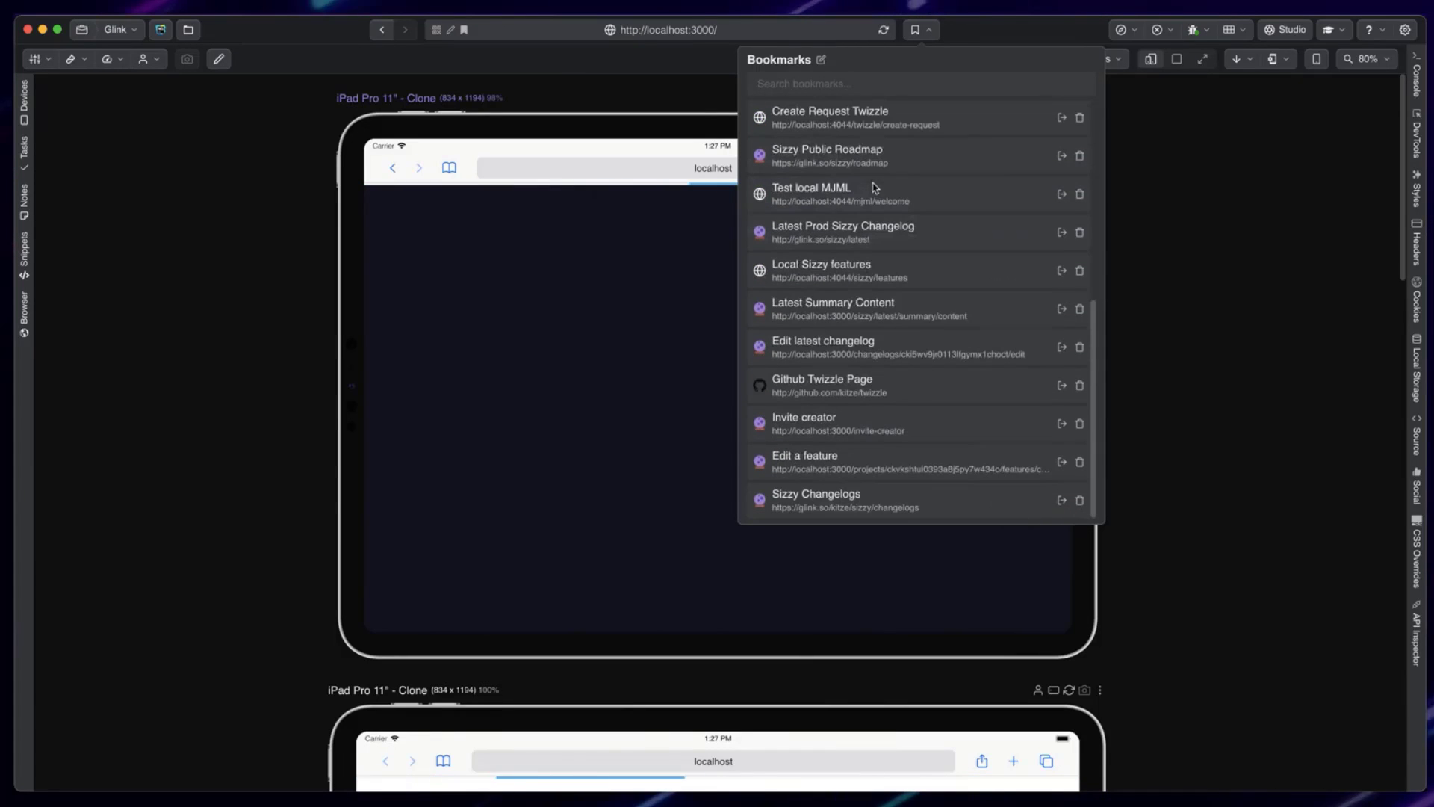
scroll(928, 311, "up", 5)
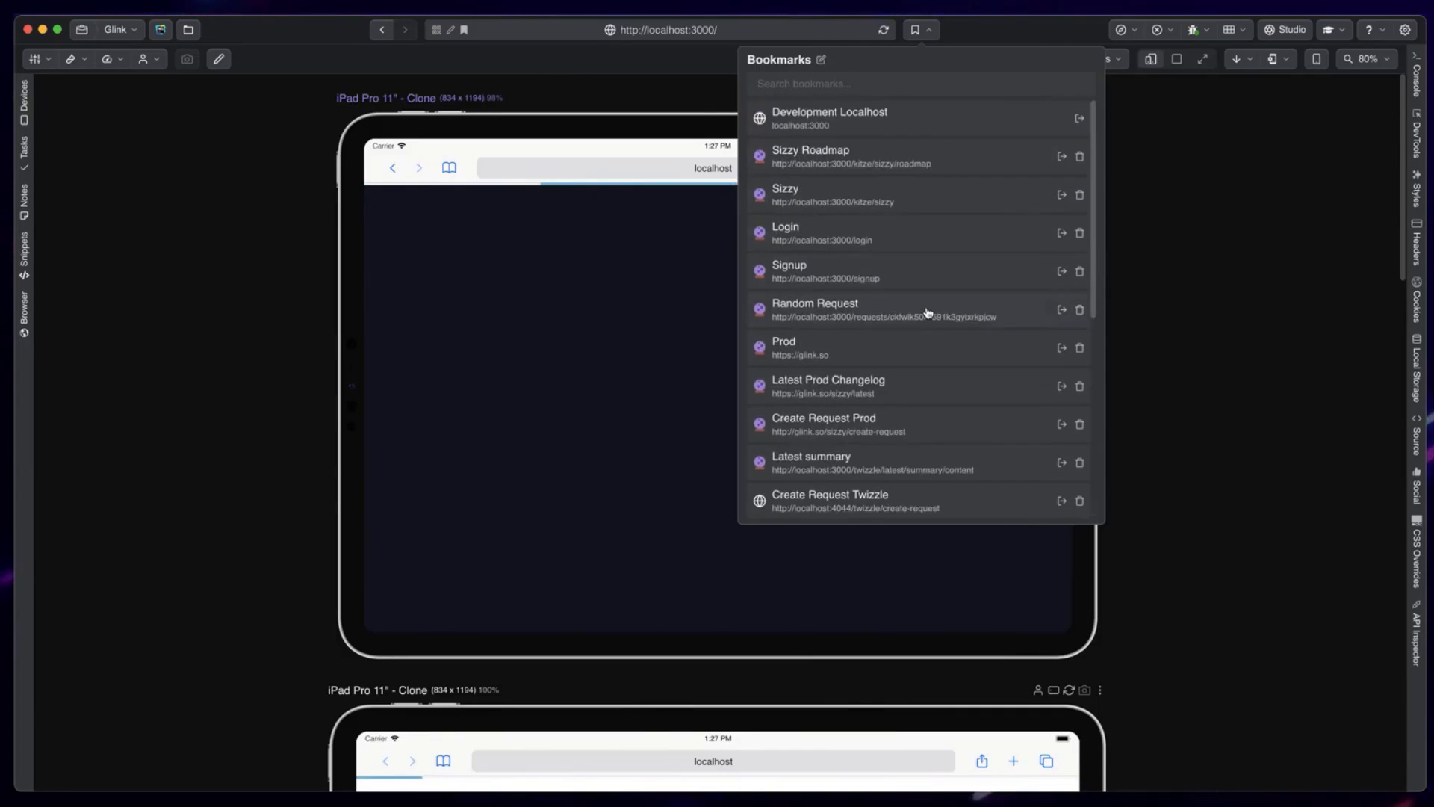
left_click(878, 78)
type("localho")
key("super+a")
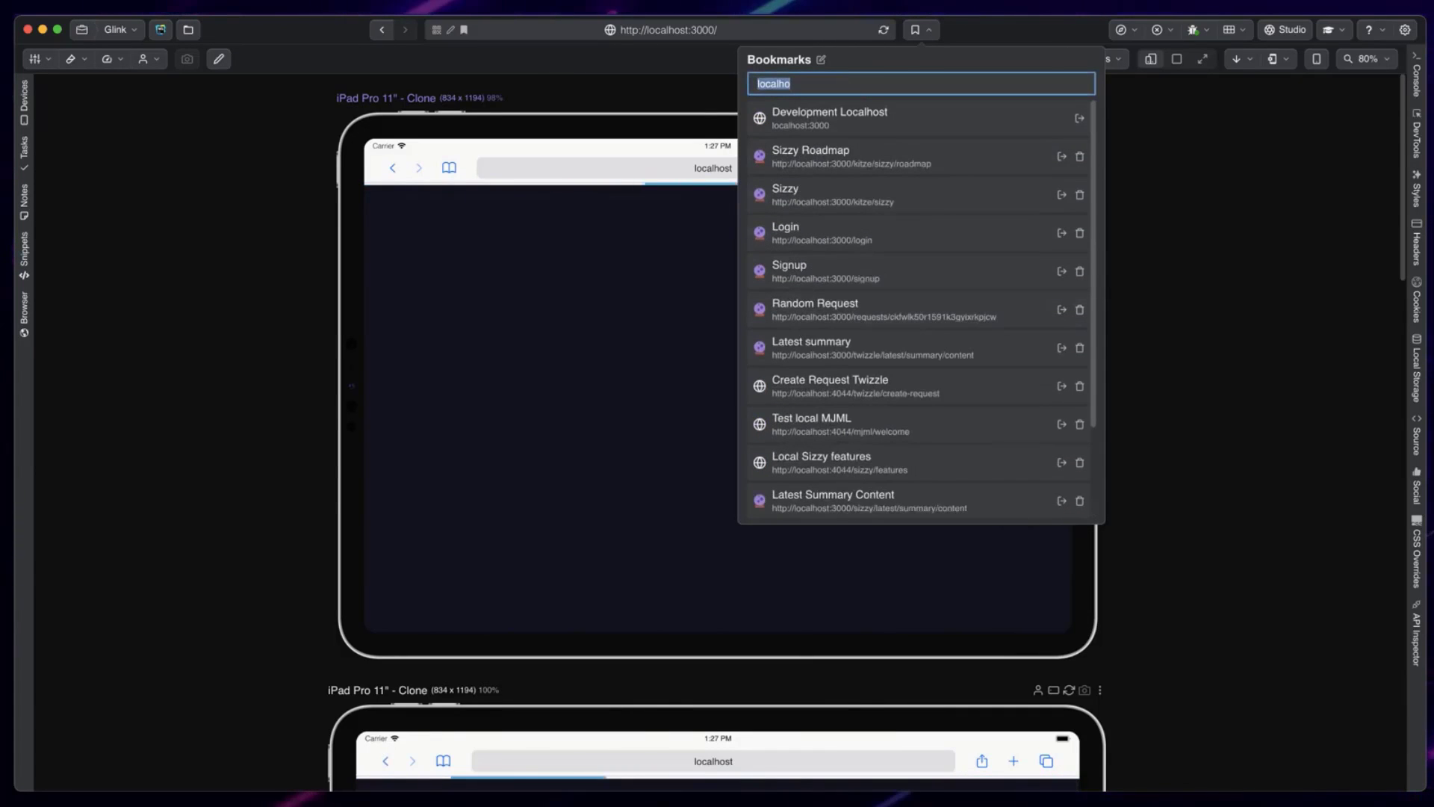
type("localhost:3000")
Step: Filter the bookmarks by "glink.so", then clear the filter and close the bookmark list
key("super+a")
type("glink.")
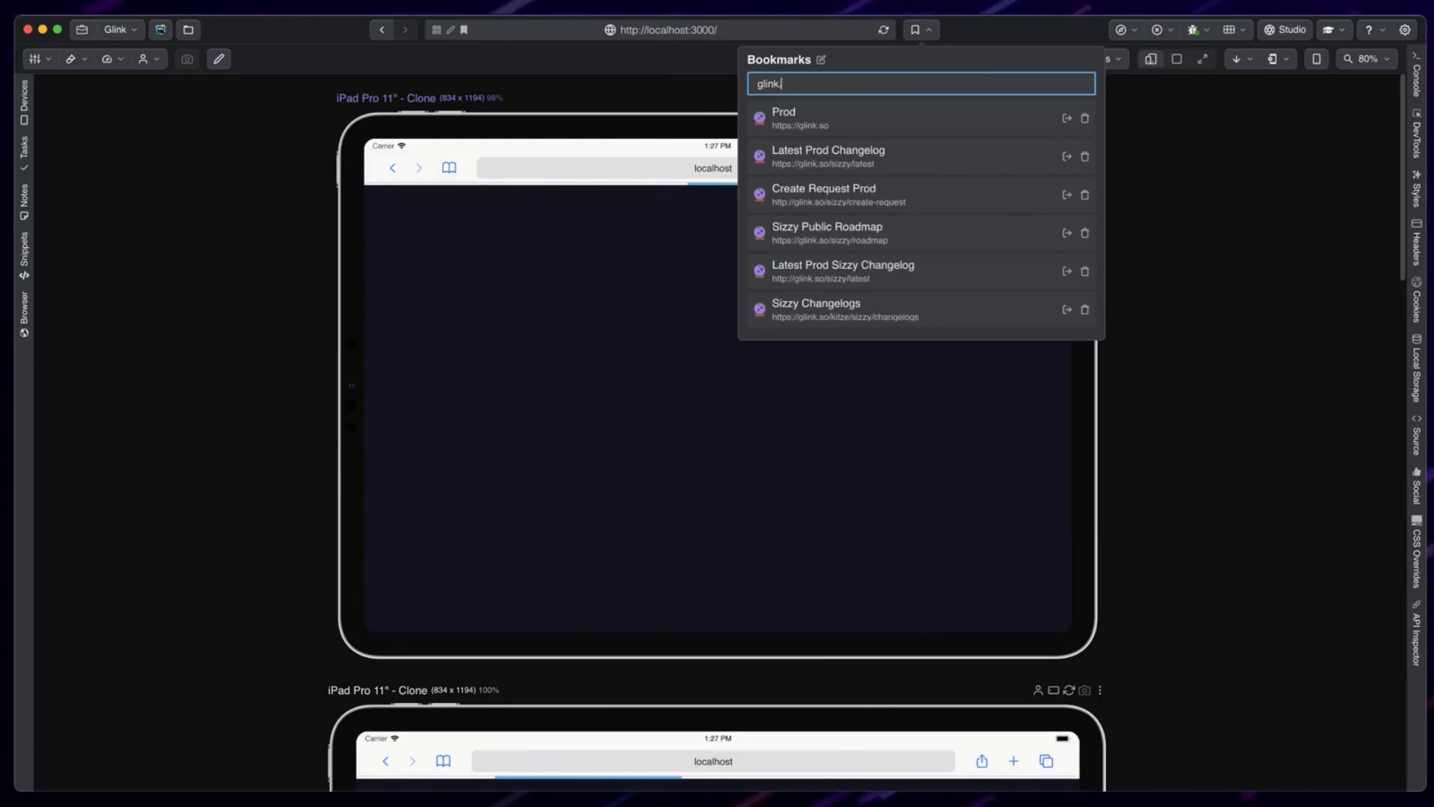
type("so")
key("super+a")
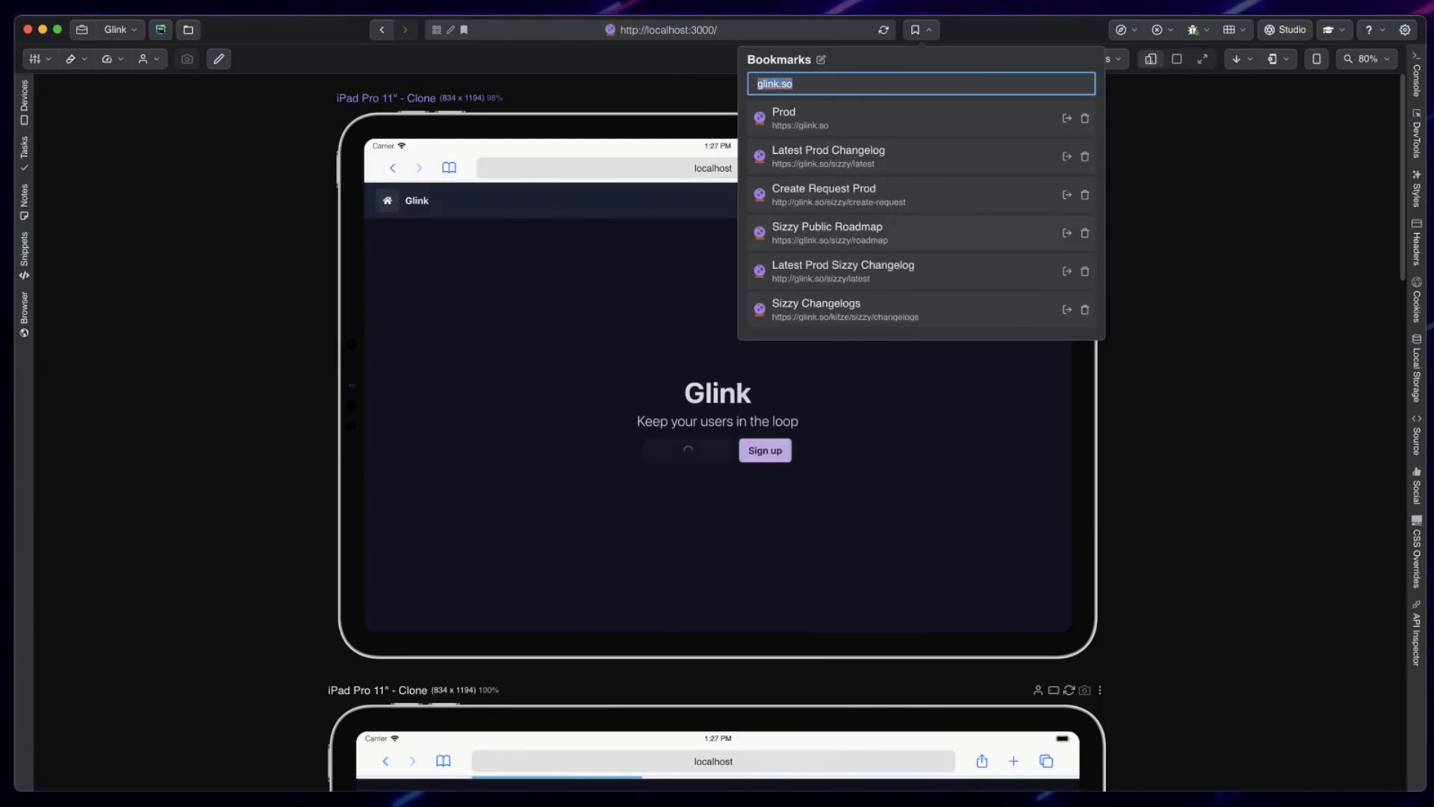
key("BackSpace")
key("Escape")
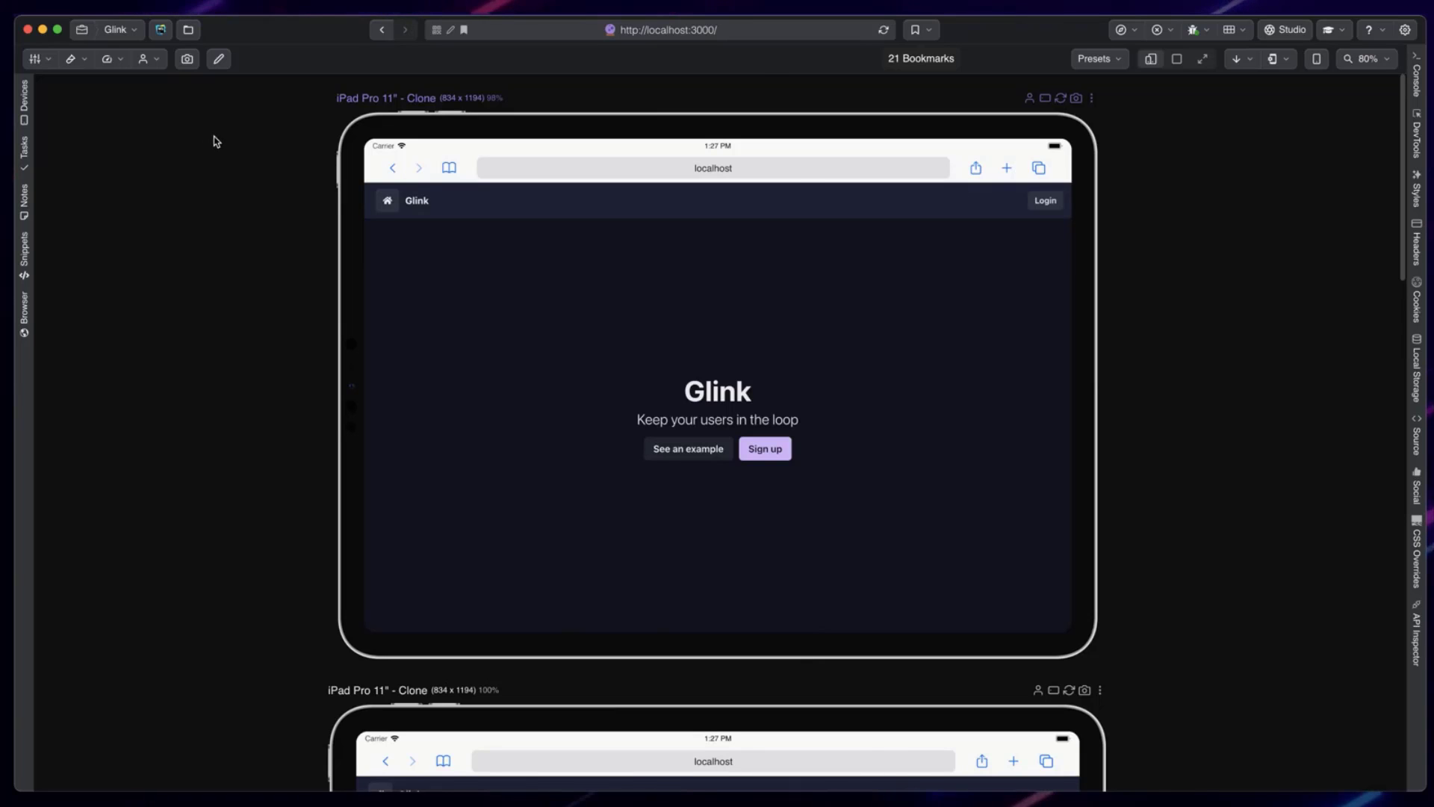
Step: Enable navigation, click, scroll and input synchronization across the Glink project's devices
left_click(43, 66)
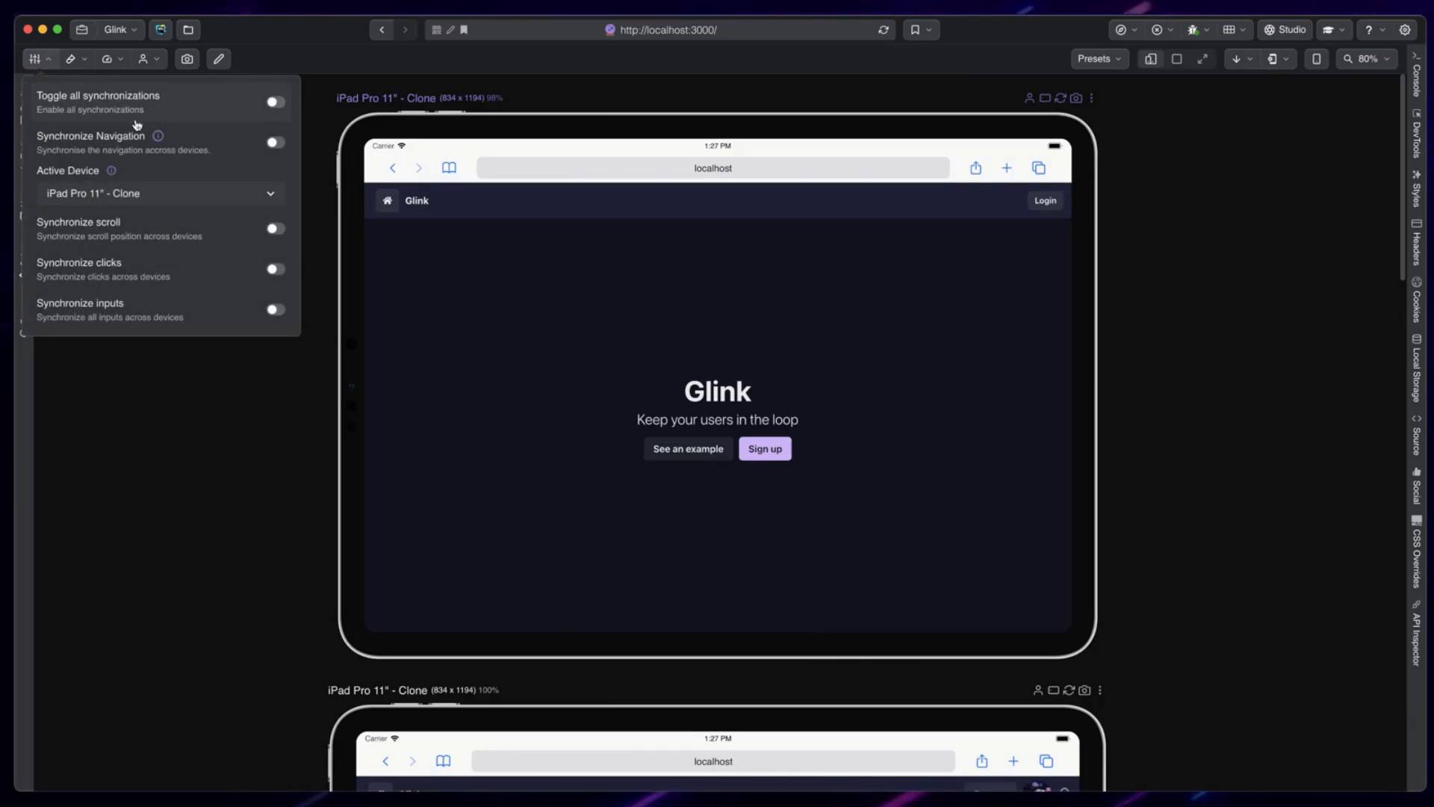
left_click(276, 143)
left_click(272, 224)
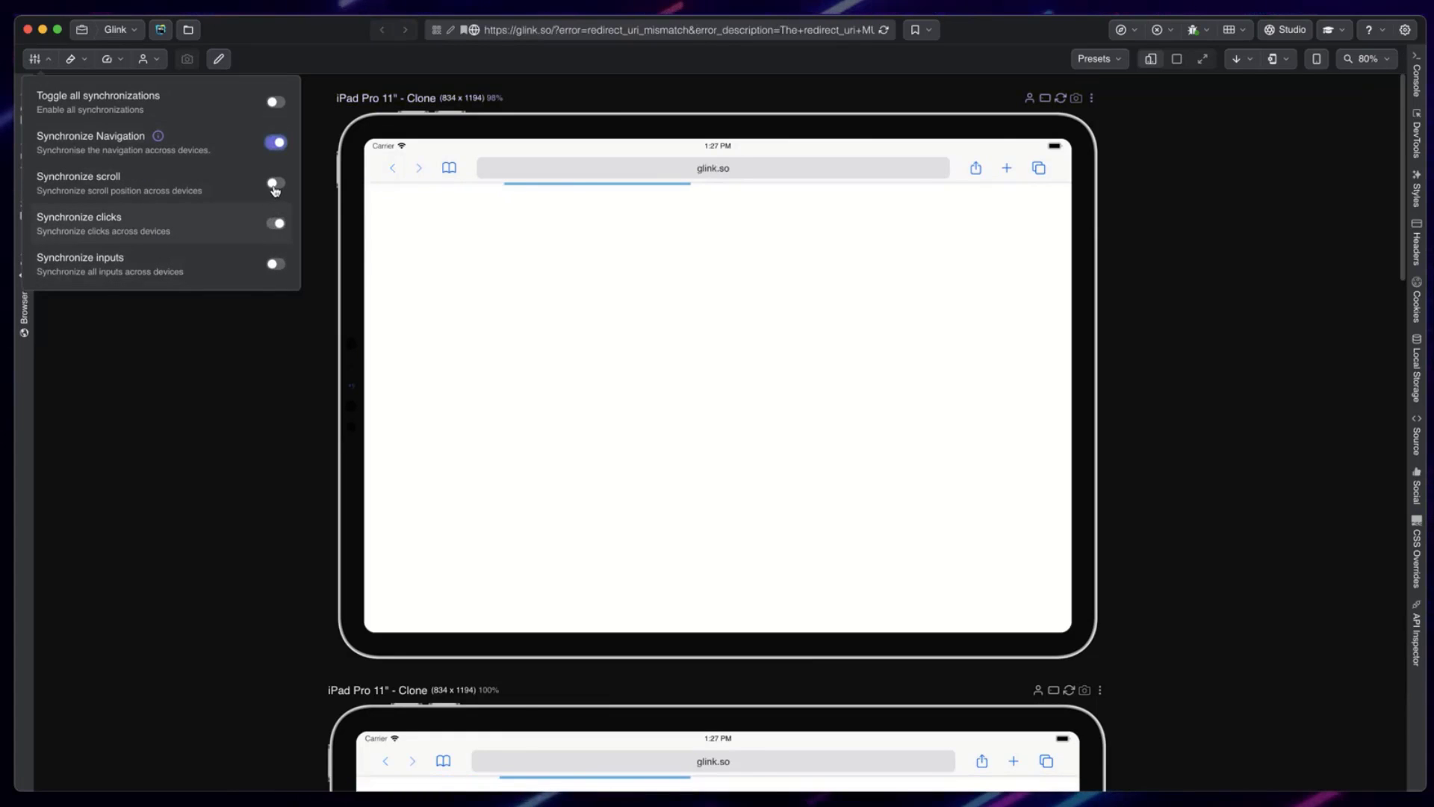
left_click(276, 183)
left_click(274, 319)
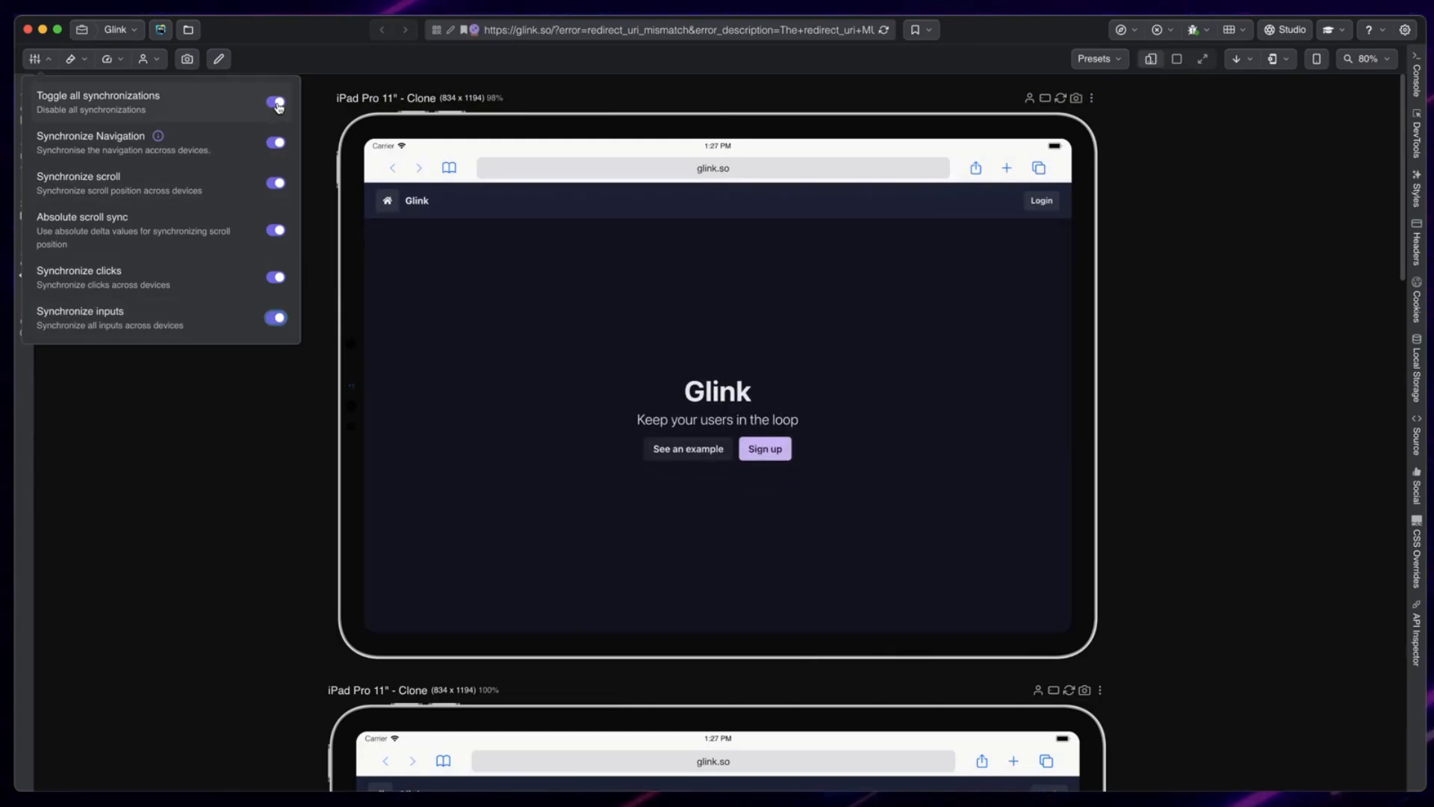
Step: Toggle all synchronizations off and on, leave them disabled, and close the synchronization options
left_click(277, 105)
left_click(277, 106)
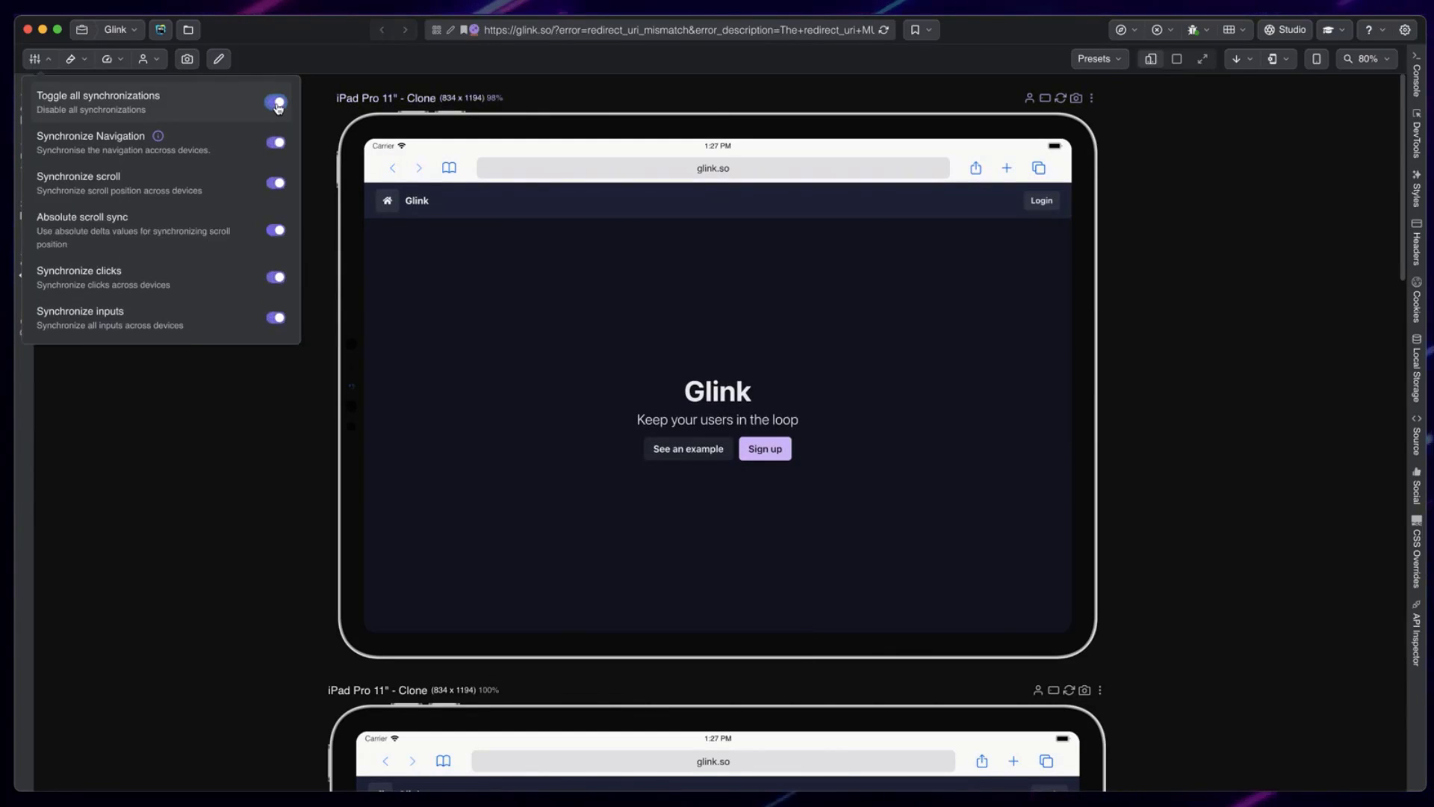
left_click(277, 106)
left_click(281, 377)
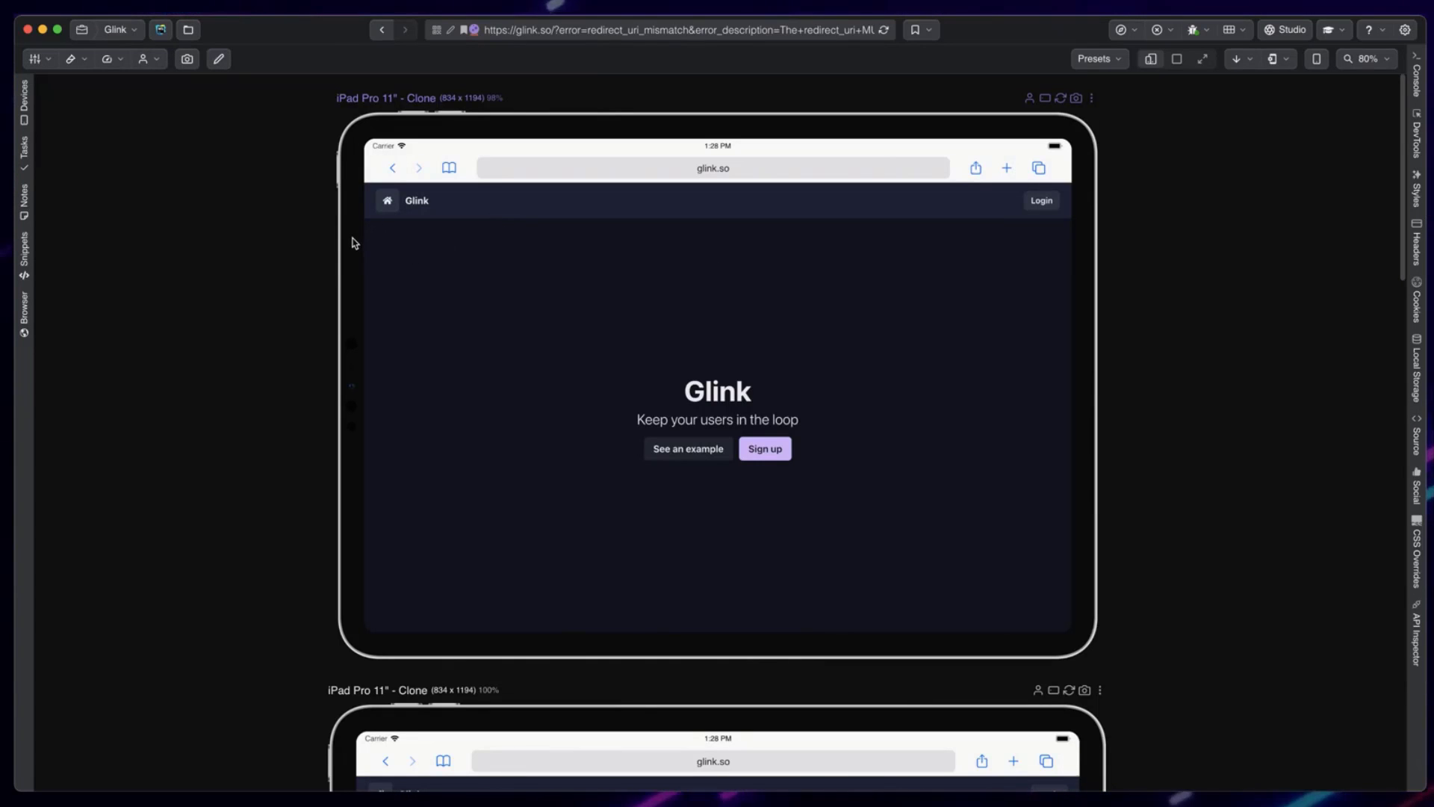
Step: Reveal and examine the full URL in the first iPad Pro 11" device's own address bar without changing it
left_click(685, 166)
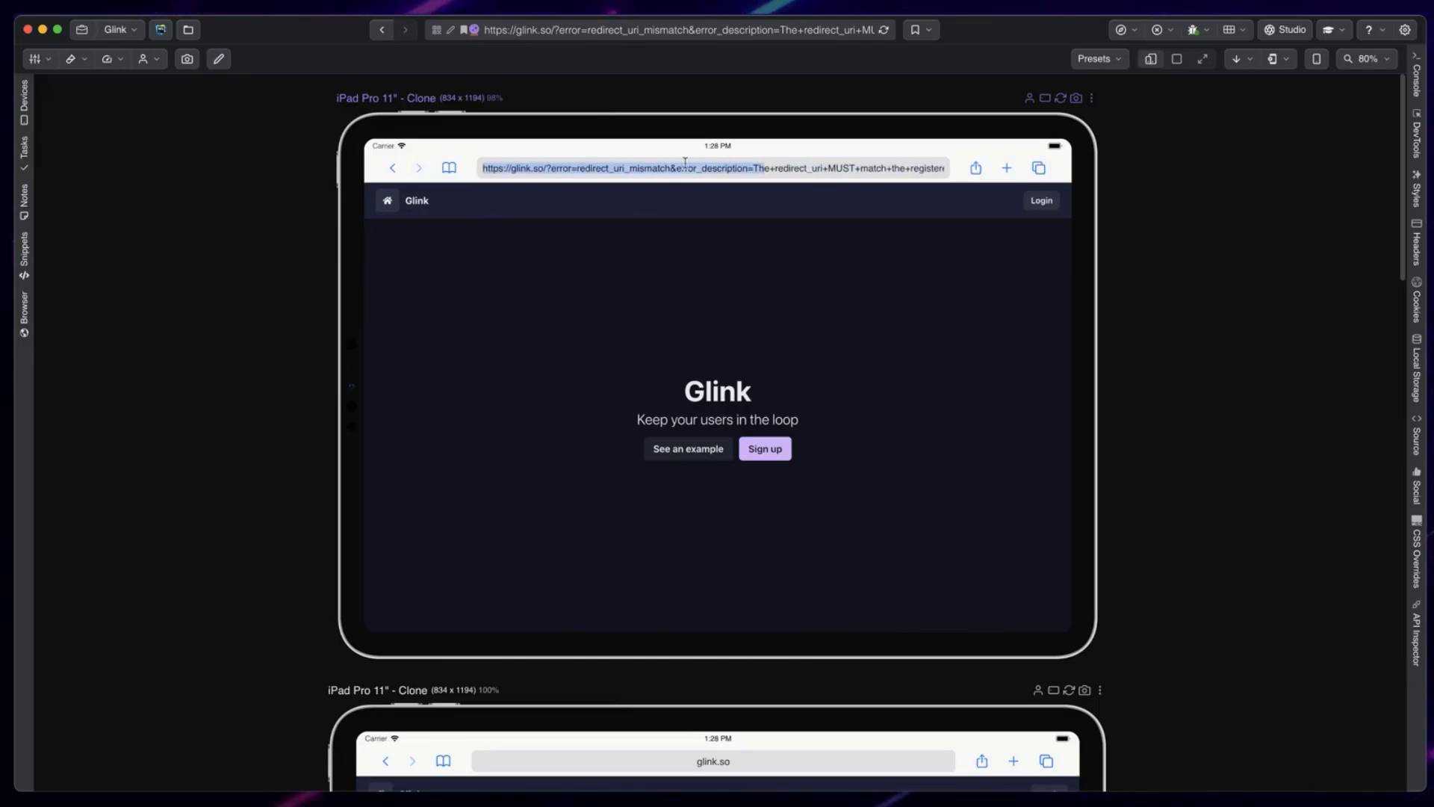
left_click(685, 170)
left_click_drag(637, 168, 615, 171)
left_click(619, 171)
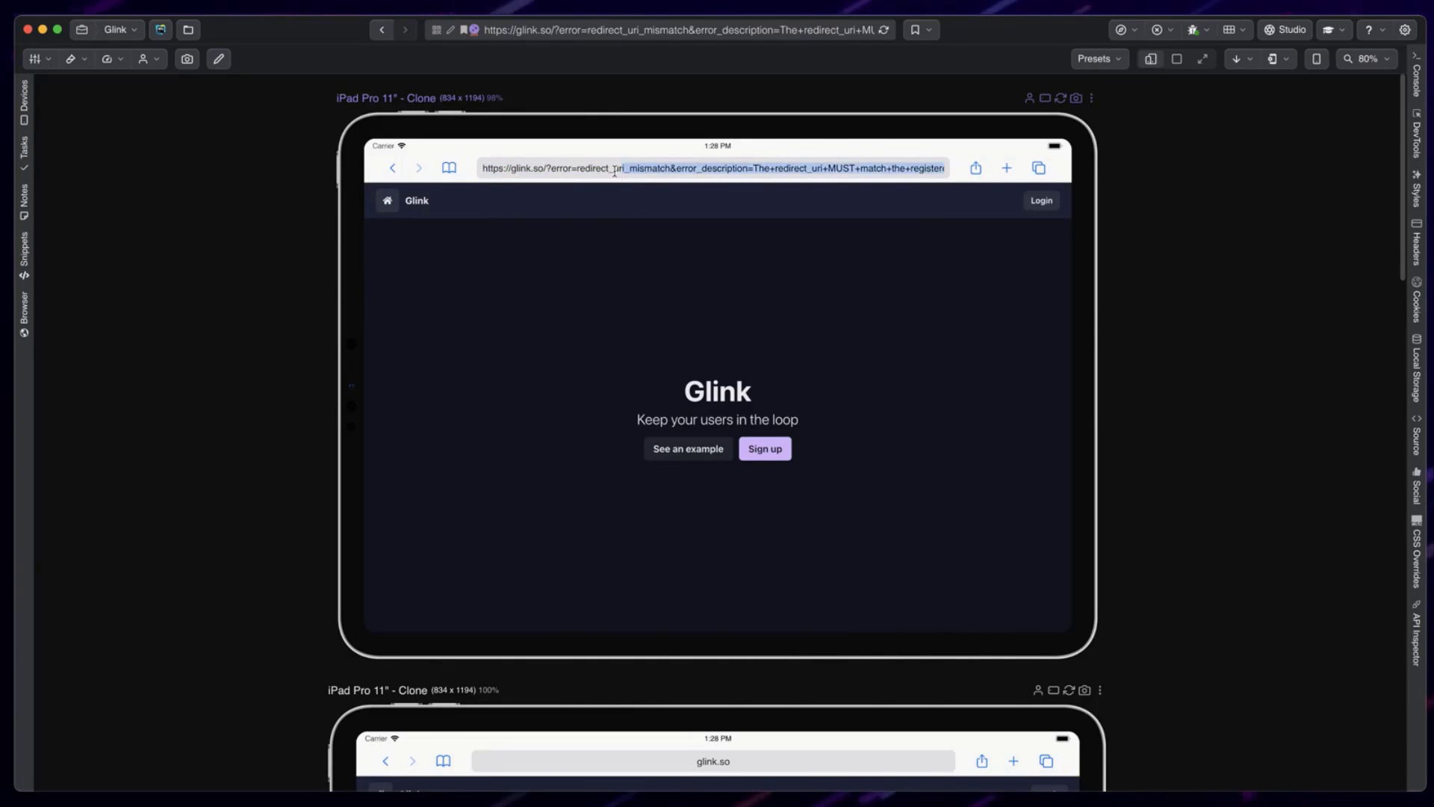
left_click(579, 170)
left_click(194, 260)
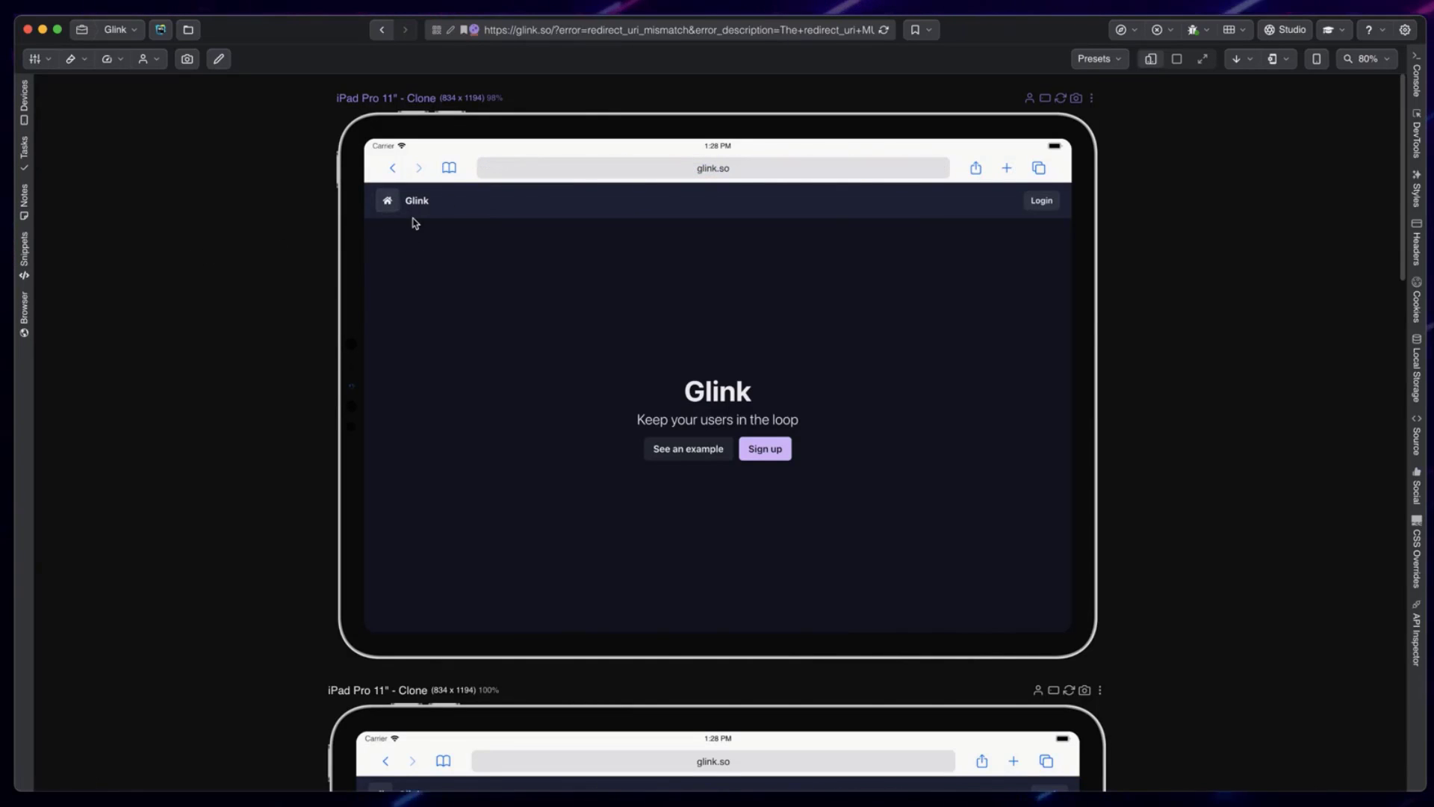